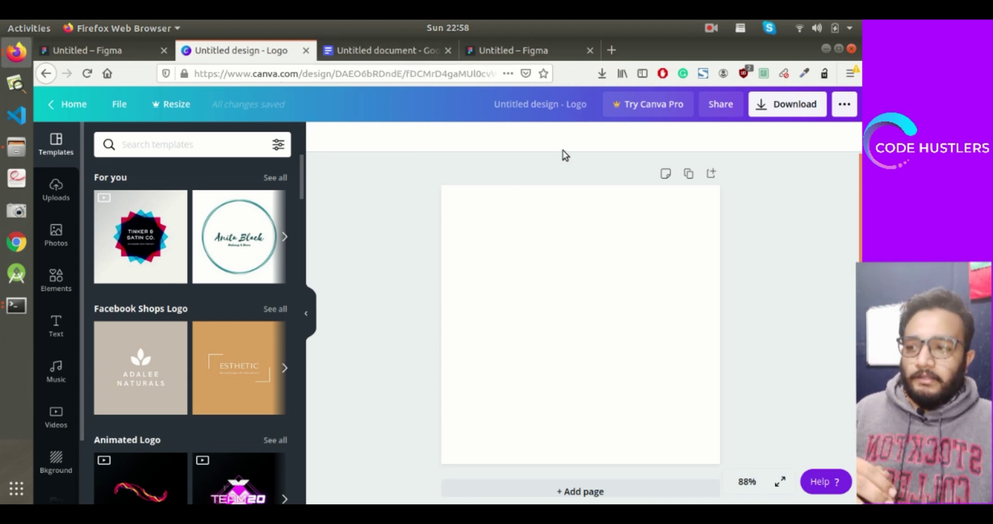
Step: Set the logo page background to #2a2b2a, copied from the colour notes
{"action": "left_click", "coordinate": [568, 228]}
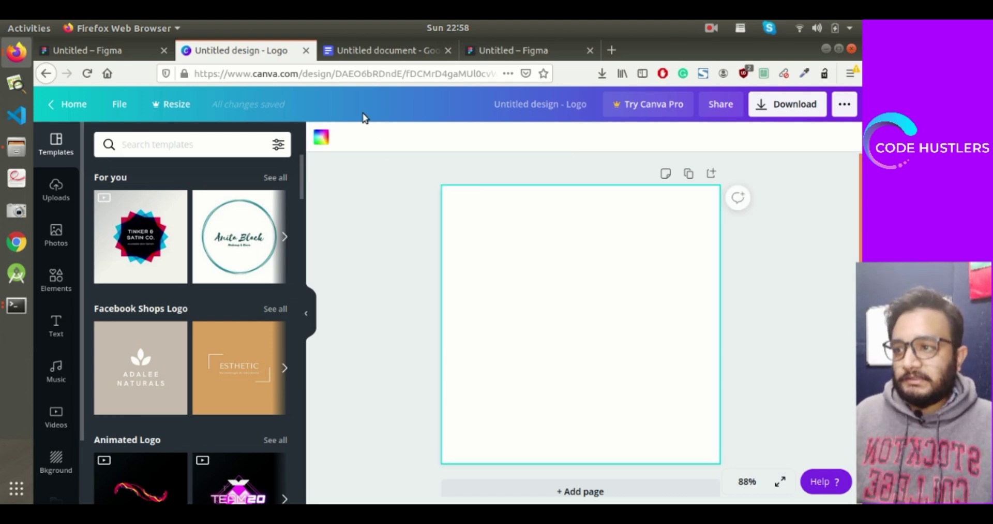
{"action": "left_click", "coordinate": [364, 54]}
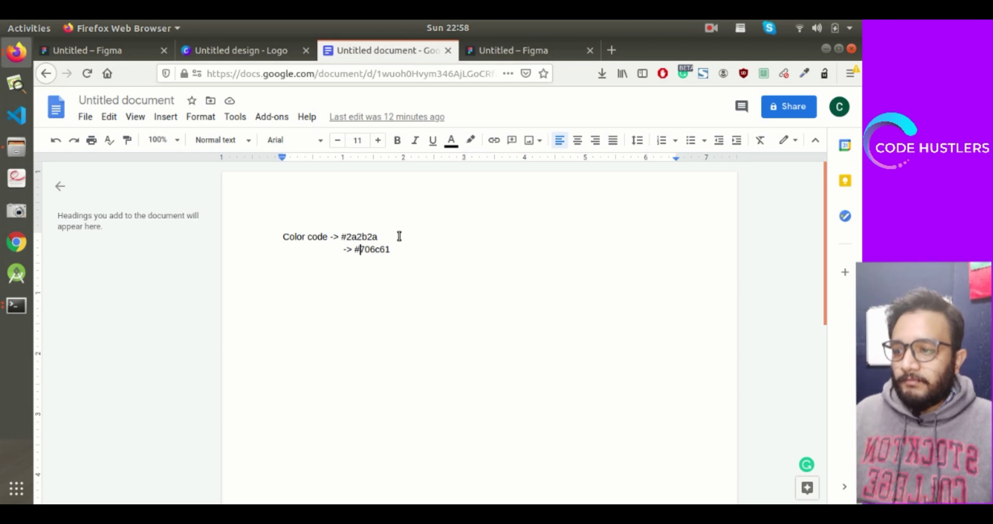
{"action": "left_click_drag", "start_coordinate": [379, 236], "coordinate": [346, 231]}
{"action": "key", "text": "ctrl+c"}
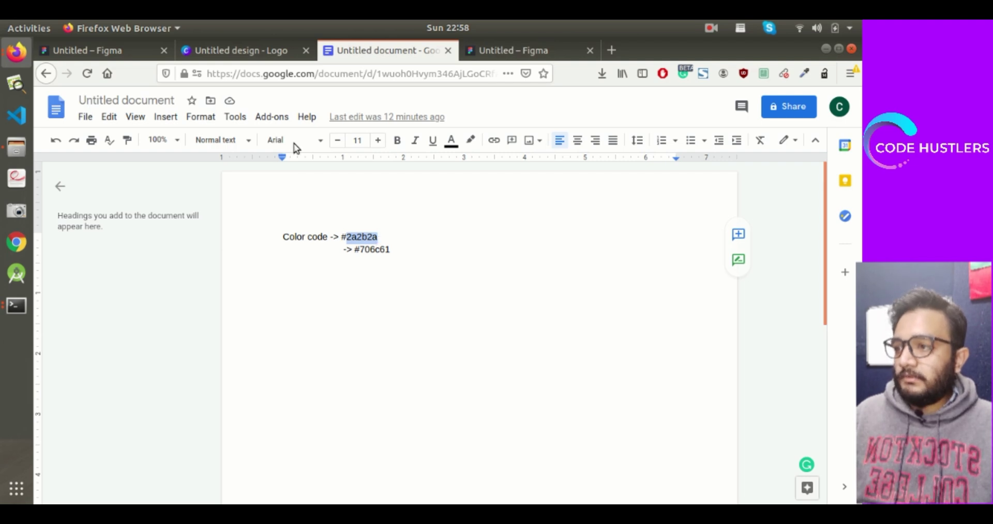
{"action": "left_click", "coordinate": [272, 55]}
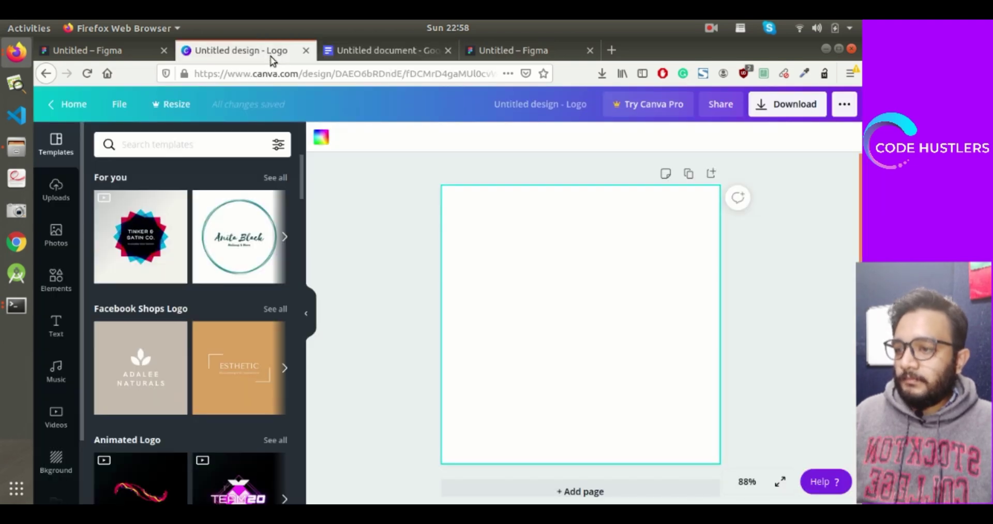
{"action": "left_click", "coordinate": [321, 137]}
{"action": "left_click", "coordinate": [237, 143]}
{"action": "key", "text": "ctrl+v"}
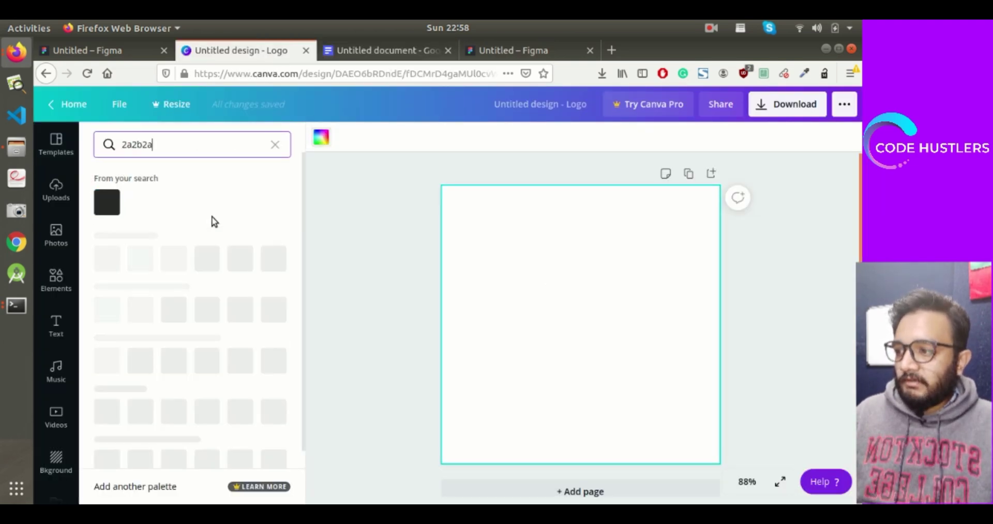
{"action": "key", "text": "Return"}
{"action": "left_click", "coordinate": [589, 260]}
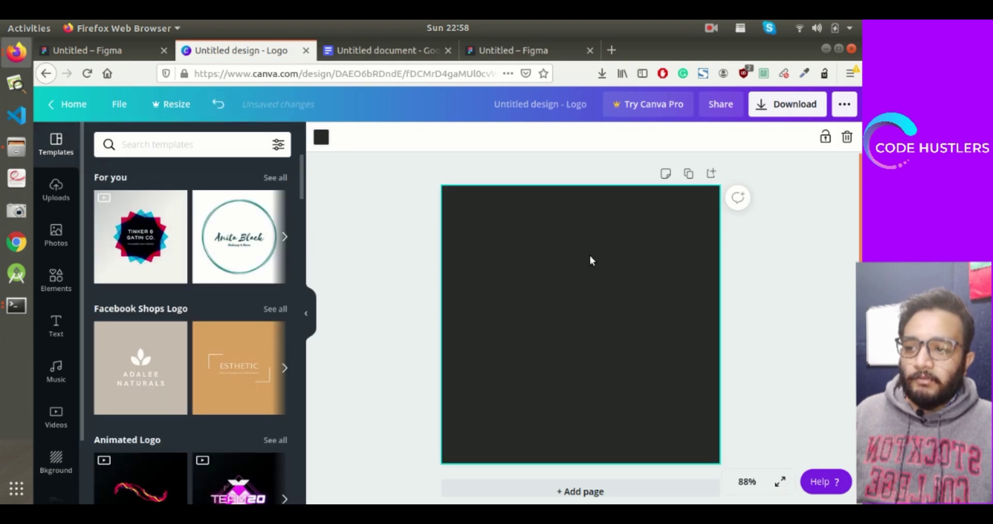
Step: Copy the second colour code, 706c61, from the colour notes
{"action": "left_click", "coordinate": [357, 50]}
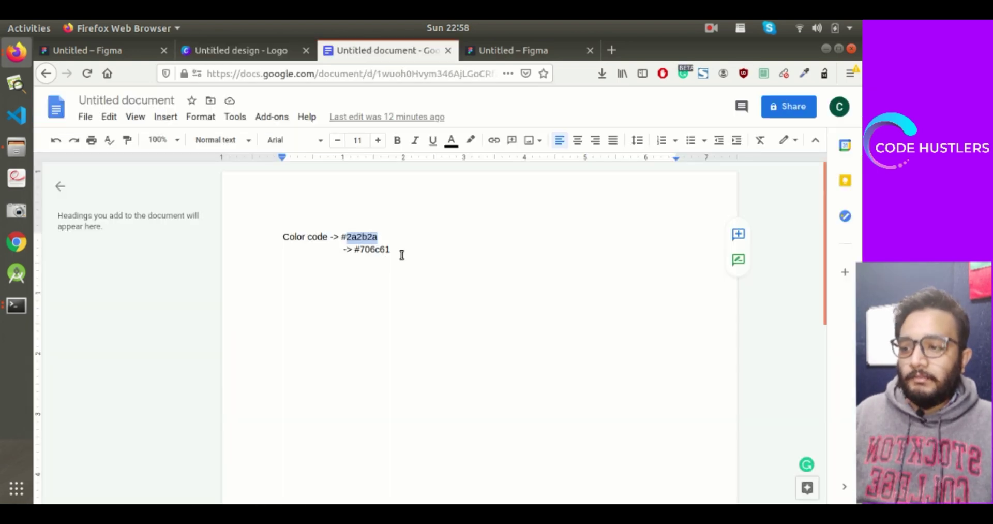
{"action": "left_click_drag", "start_coordinate": [391, 250], "coordinate": [384, 242]}
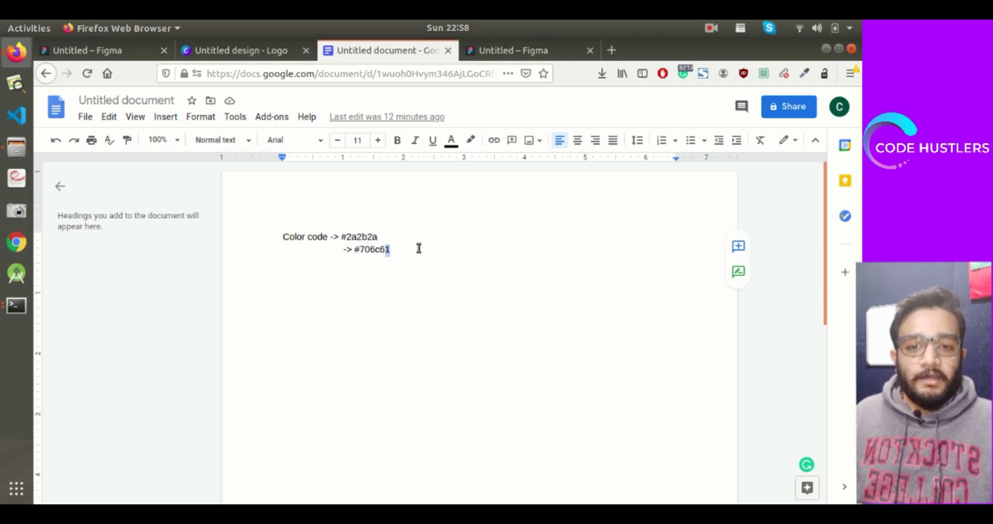
{"action": "left_click", "coordinate": [255, 49]}
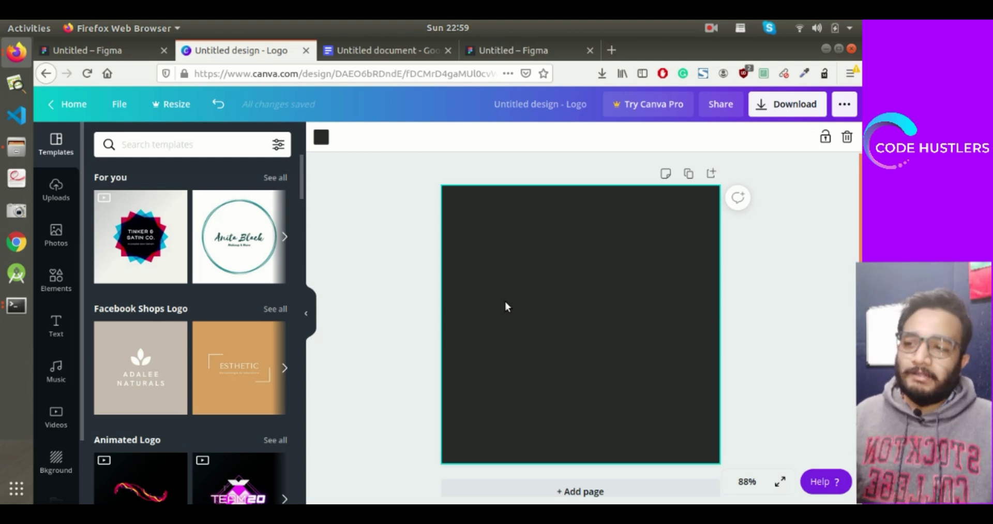
Step: Drag phone-call.svg from the Video folder in Files onto the Canva design to upload it
{"action": "key", "text": "alt+Tab"}
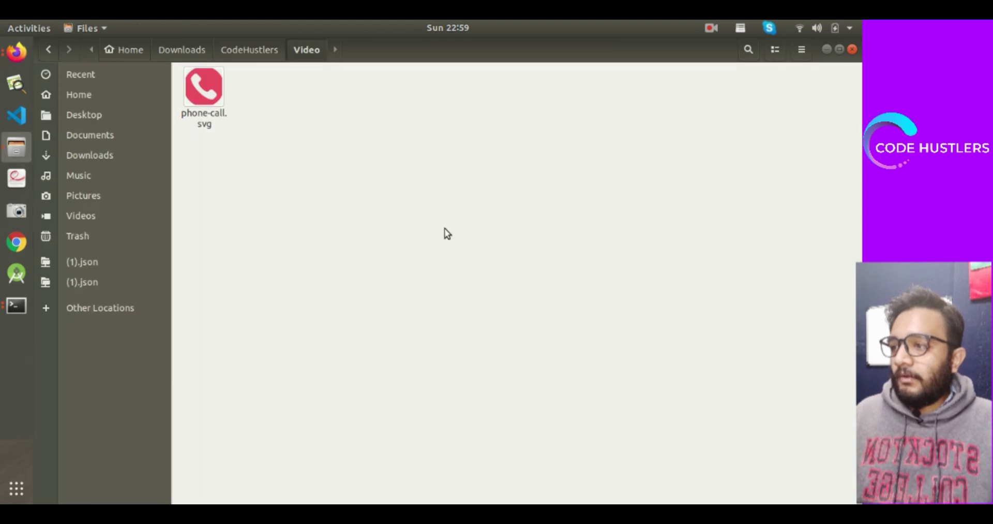
{"action": "left_click", "coordinate": [209, 99]}
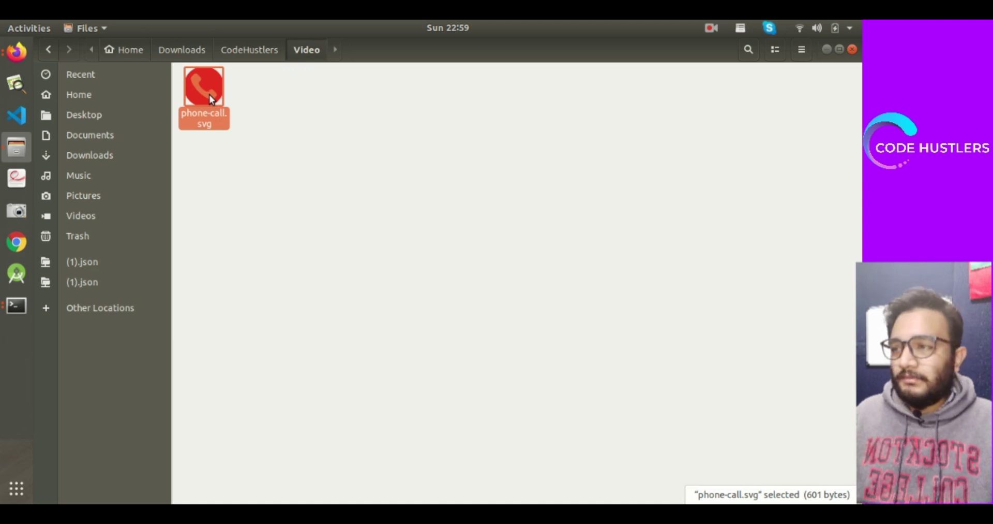
{"action": "left_click_drag", "start_coordinate": [210, 94], "coordinate": [578, 305]}
{"action": "key", "text": "alt+Tab"}
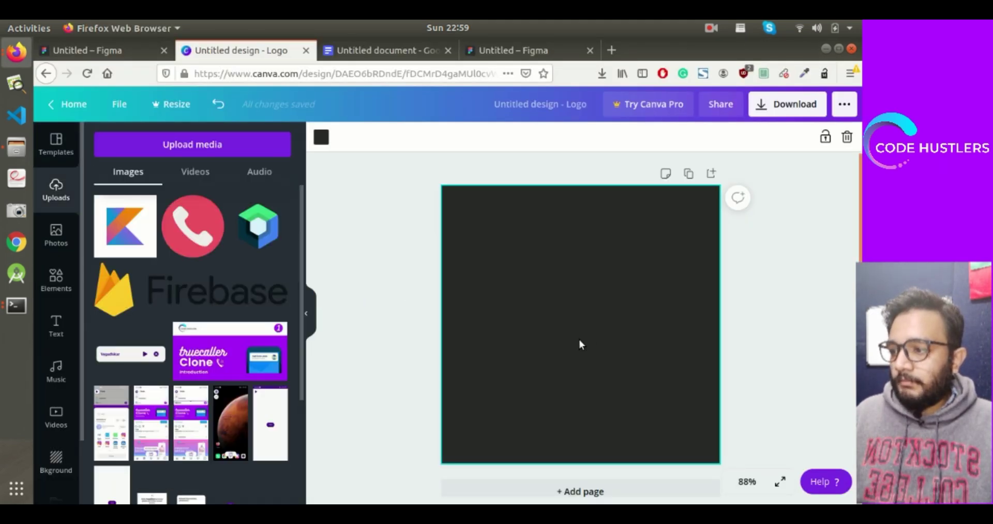
Step: Place the uploaded phone icon on the page and recolour its red circle to #706c61
{"action": "left_click", "coordinate": [368, 247]}
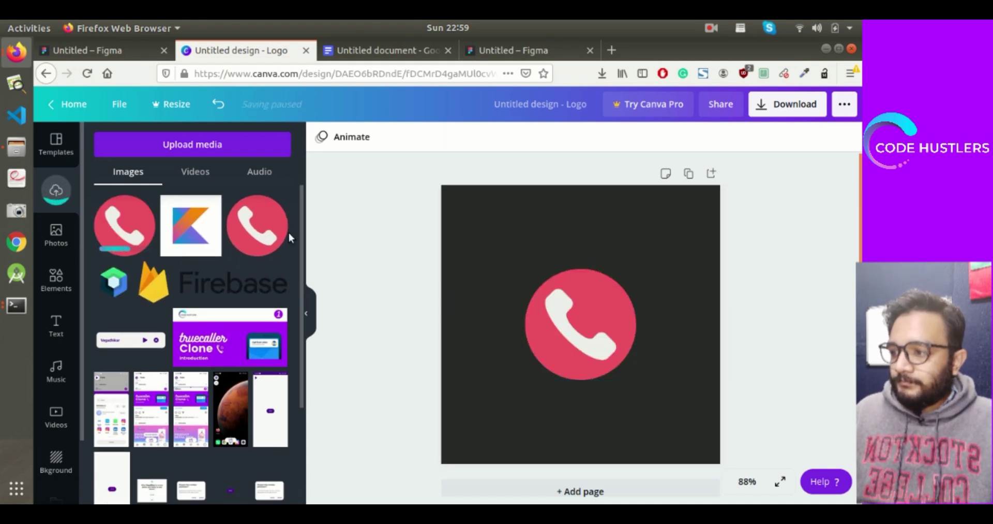
{"action": "left_click", "coordinate": [56, 144]}
{"action": "left_click", "coordinate": [597, 329]}
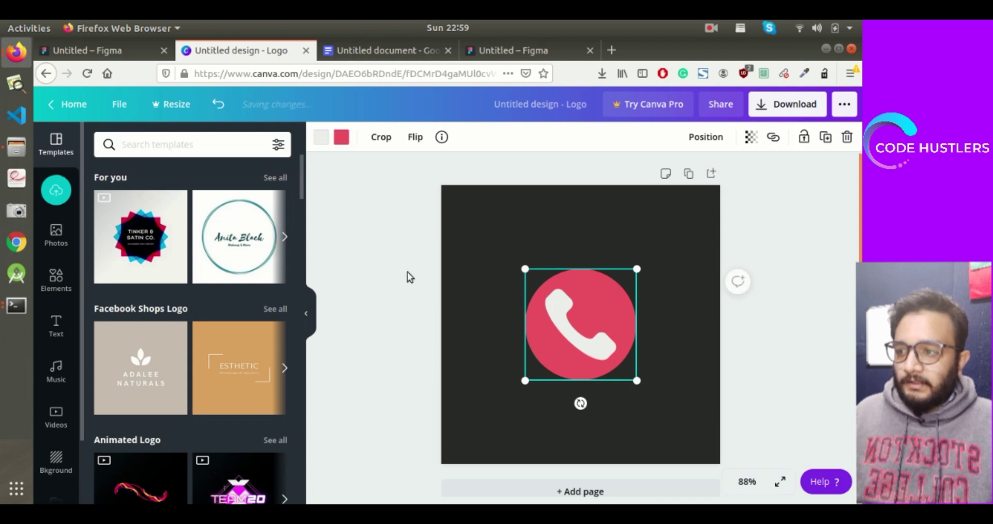
{"action": "left_click", "coordinate": [342, 138]}
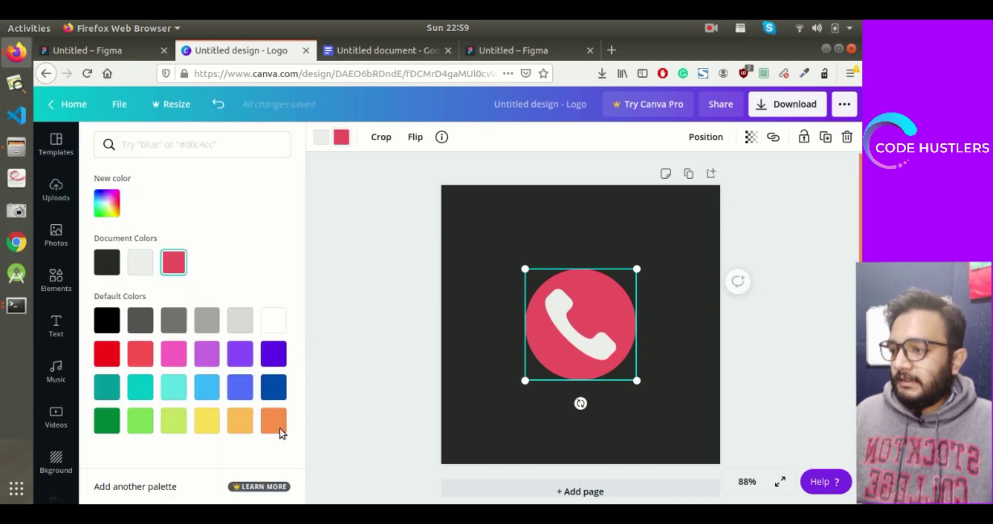
{"action": "left_click", "coordinate": [340, 51]}
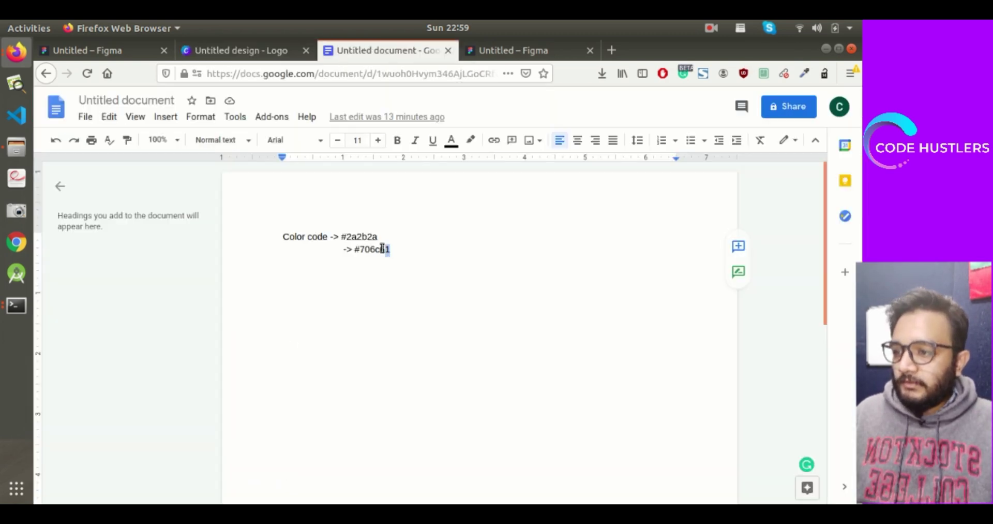
{"action": "double_click", "coordinate": [374, 250]}
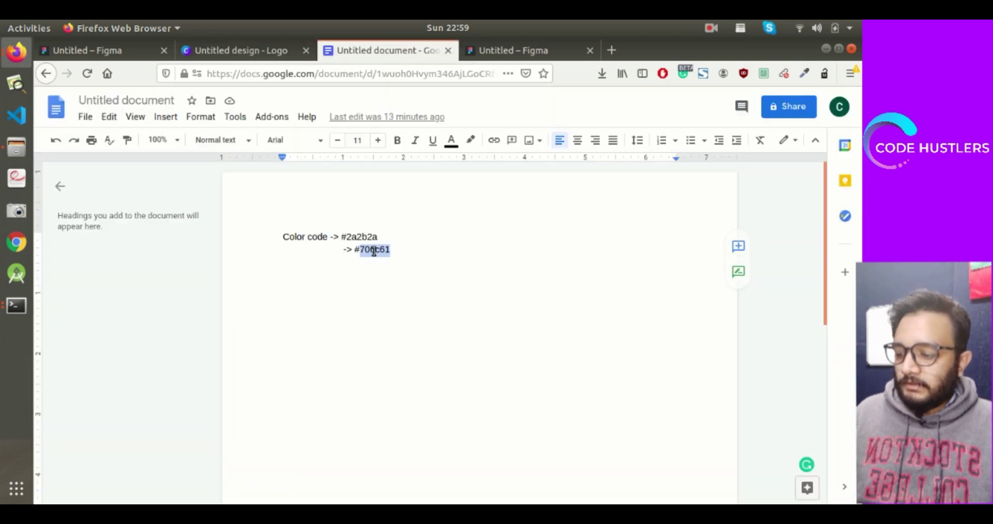
{"action": "left_click", "coordinate": [266, 52]}
{"action": "left_click", "coordinate": [162, 145]}
{"action": "type", "text": "706c61"}
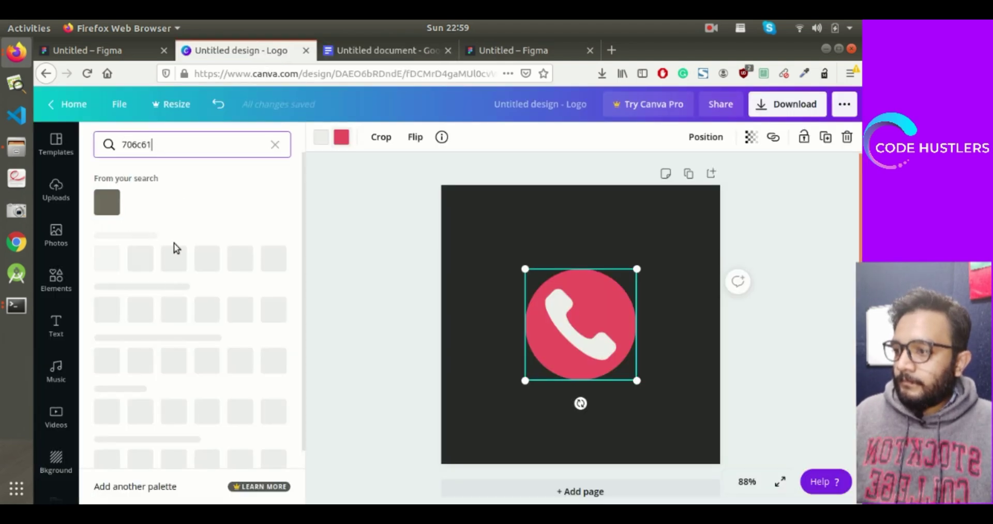
{"action": "left_click", "coordinate": [106, 202]}
{"action": "key", "text": "Escape"}
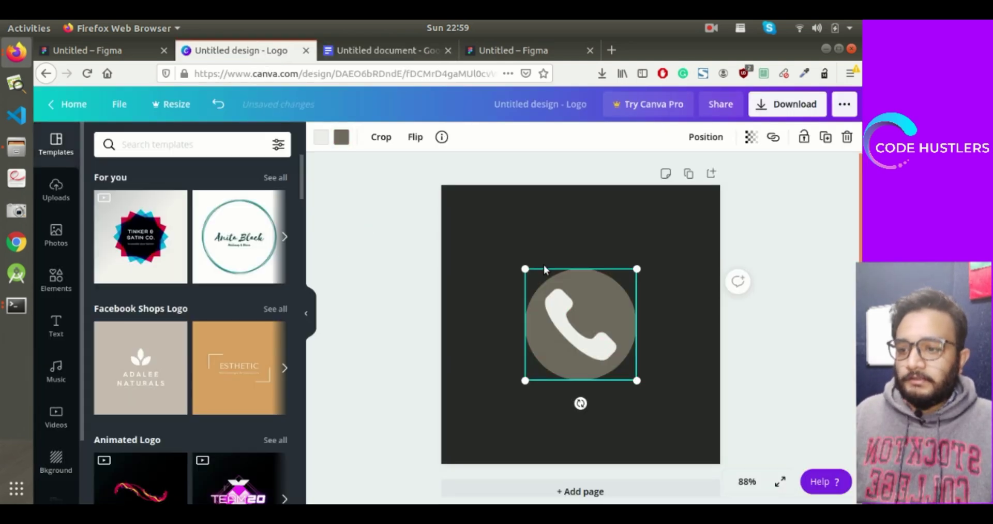
Step: Enlarge the phone icon and move it to the centre of the page
{"action": "left_click_drag", "start_coordinate": [524, 264], "coordinate": [507, 251]}
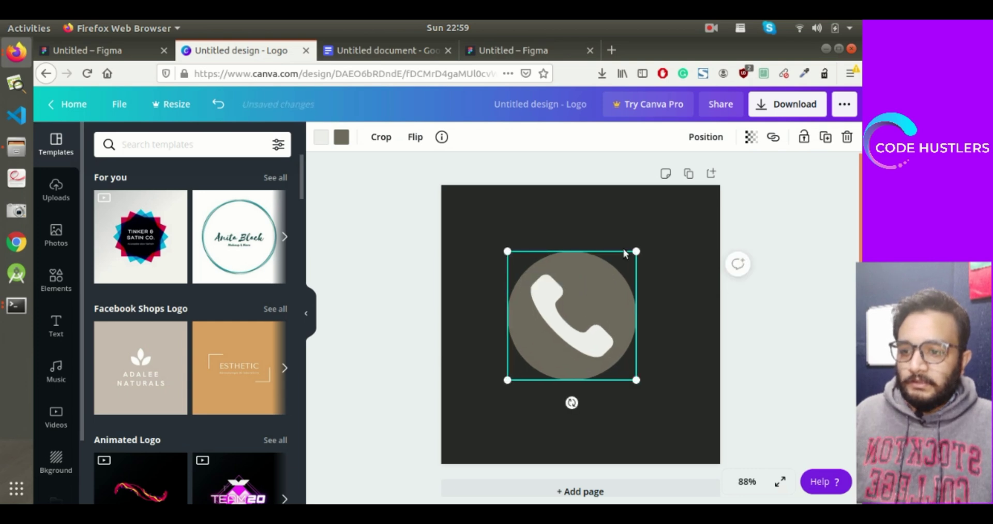
{"action": "mouse_move", "coordinate": [632, 250]}
{"action": "left_mouse_down"}
{"action": "mouse_move", "coordinate": [653, 243]}
{"action": "mouse_move", "coordinate": [644, 240]}
{"action": "left_mouse_up"}
{"action": "left_click_drag", "start_coordinate": [607, 287], "coordinate": [611, 307]}
{"action": "left_click", "coordinate": [833, 290]}
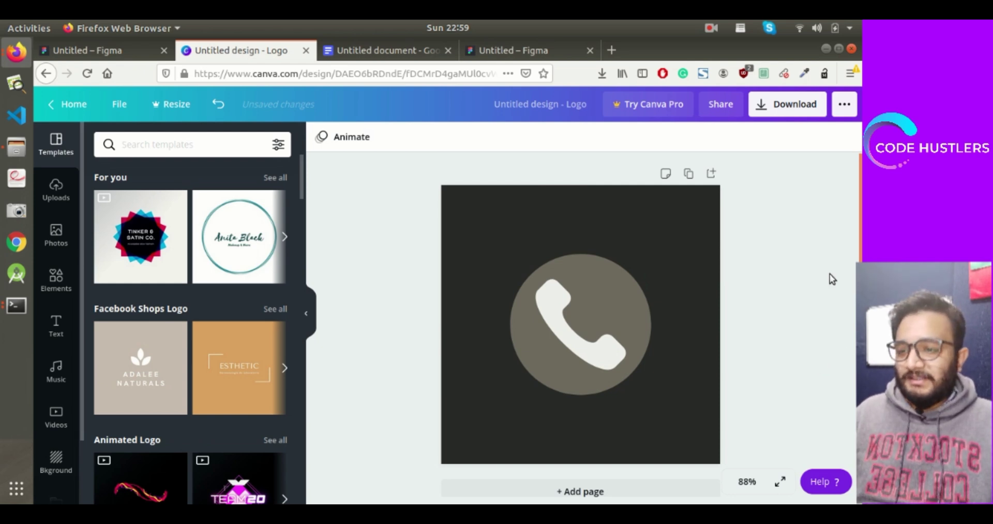
Step: Download the logo as a PNG and save it as Untitled design.png
{"action": "left_click", "coordinate": [790, 105]}
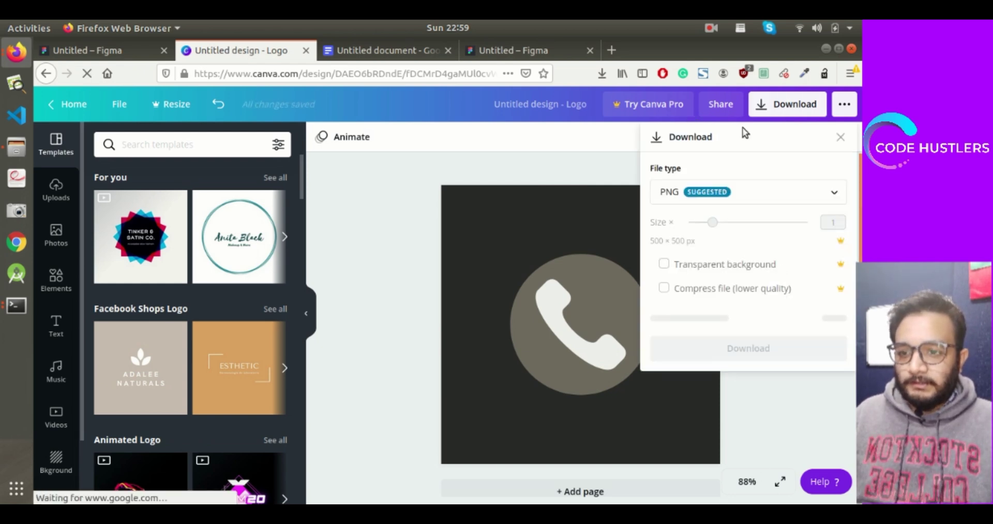
{"action": "left_click", "coordinate": [773, 317]}
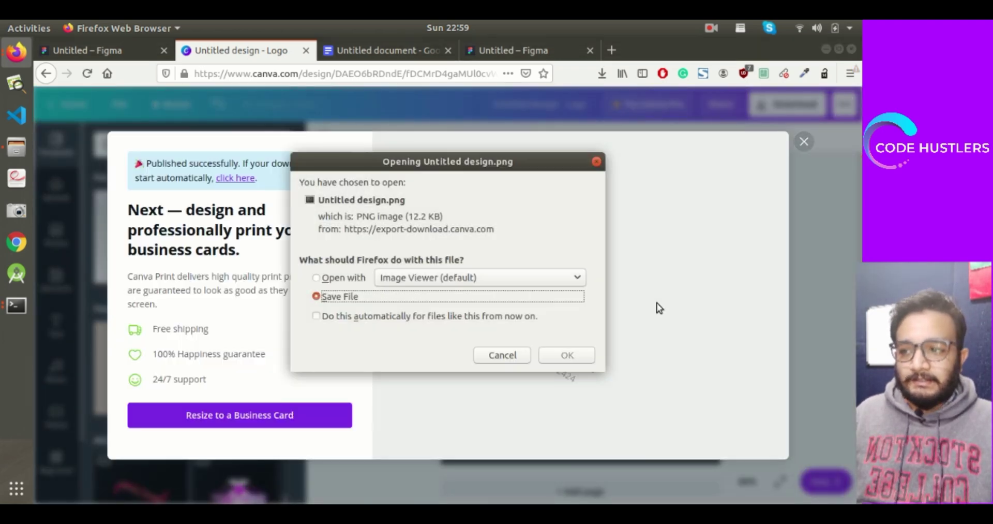
{"action": "left_click", "coordinate": [557, 353]}
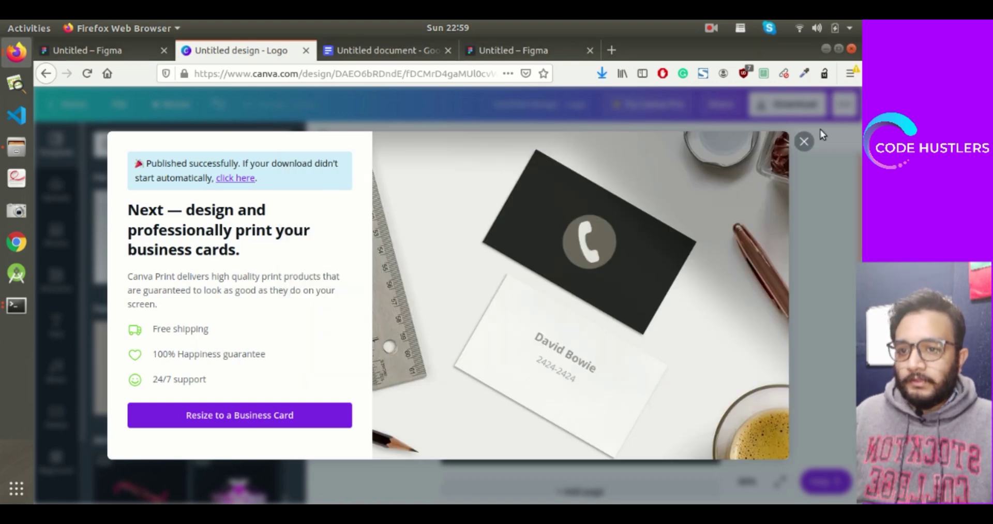
{"action": "left_click", "coordinate": [805, 141]}
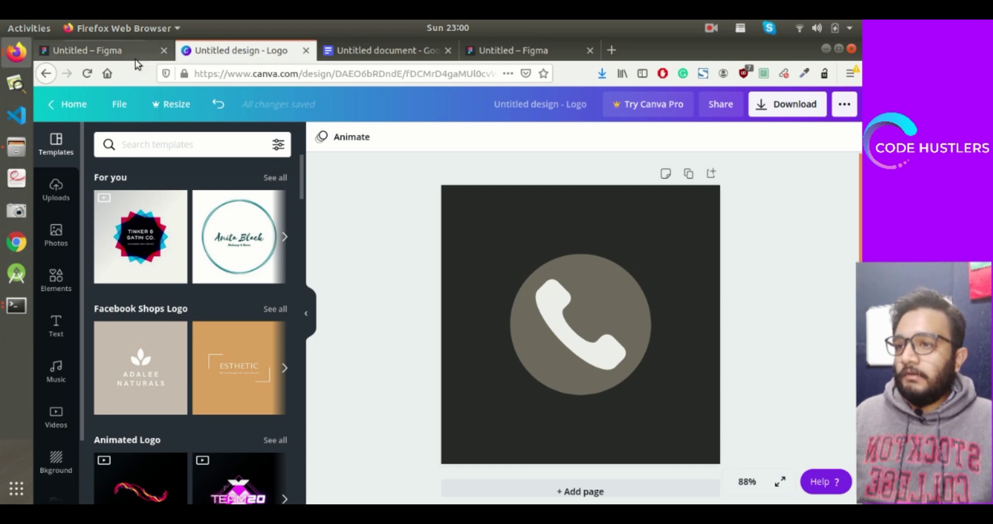
Step: Add a Google Pixel 2 XL frame with corner radius 50 in the empty Figma file
{"action": "left_click", "coordinate": [526, 50]}
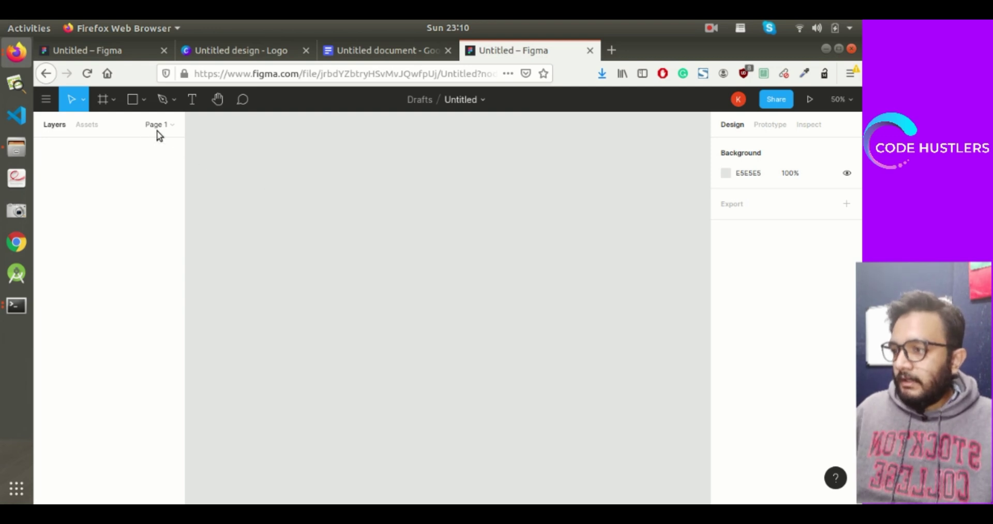
{"action": "left_click", "coordinate": [114, 99]}
{"action": "left_click", "coordinate": [112, 127]}
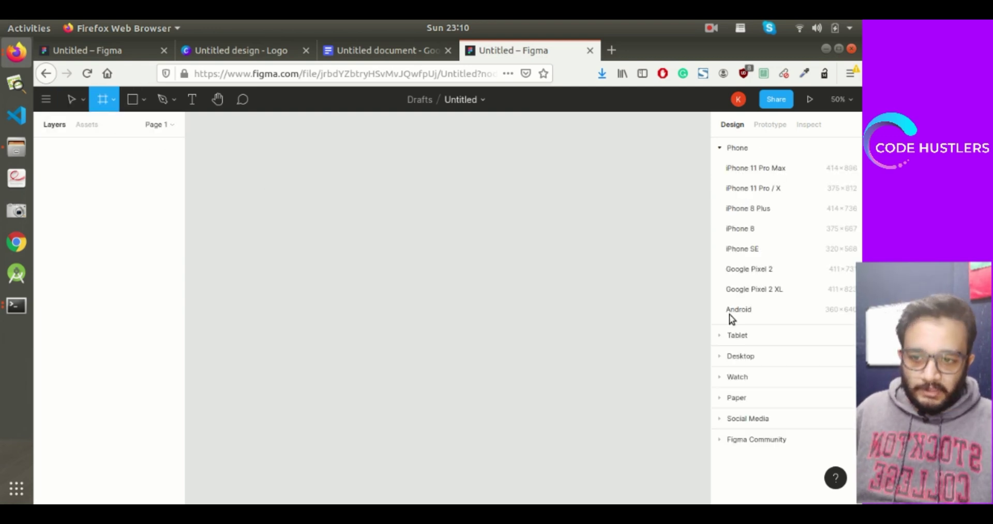
{"action": "left_click", "coordinate": [768, 292]}
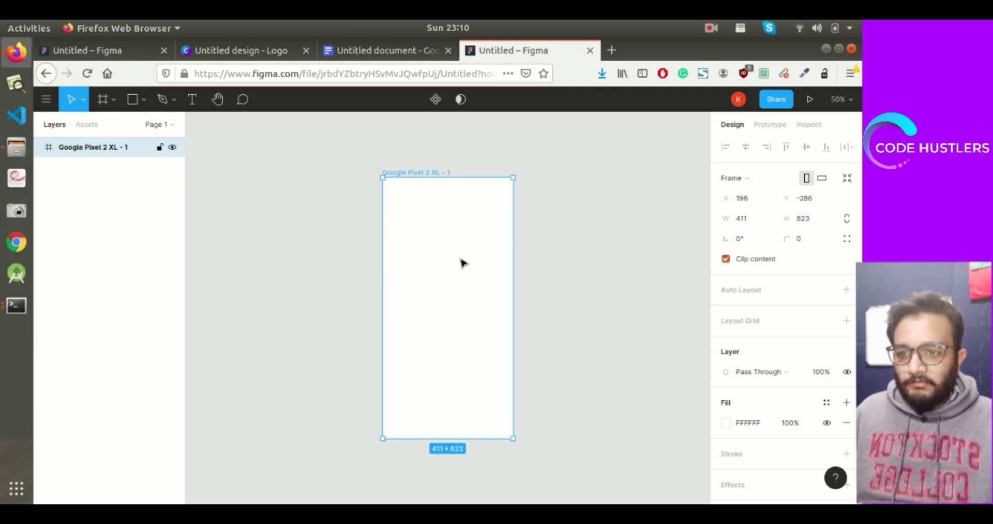
{"action": "left_click", "coordinate": [811, 244]}
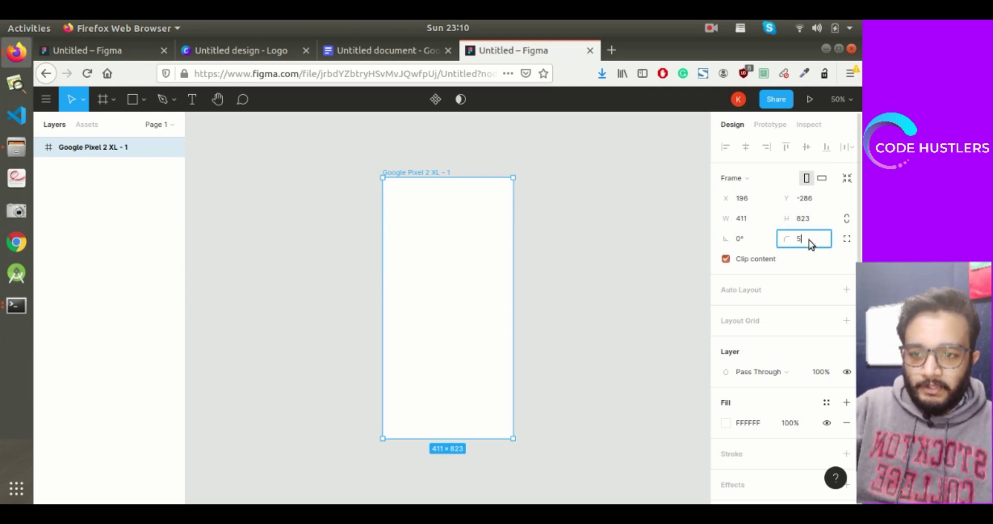
{"action": "type", "text": "50"}
{"action": "left_click", "coordinate": [526, 271]}
{"action": "left_click", "coordinate": [510, 271]}
Step: Give the frame a 5-column layout grid with margin 30 and gutter 20
{"action": "scroll", "coordinate": [560, 280], "scroll_direction": "up", "scroll_amount": 3}
{"action": "scroll", "coordinate": [468, 269], "scroll_direction": "down", "scroll_amount": 1}
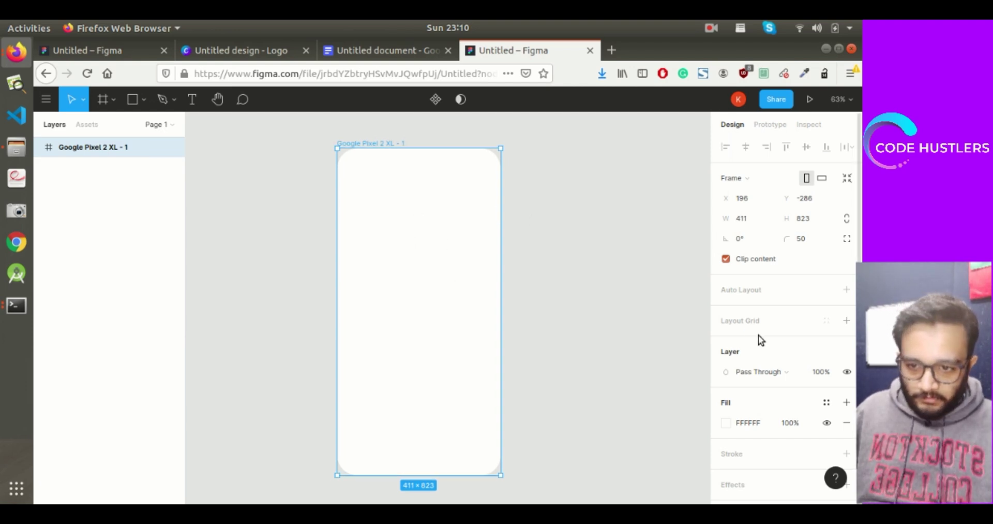
{"action": "left_click", "coordinate": [808, 321]}
{"action": "left_click", "coordinate": [726, 340]}
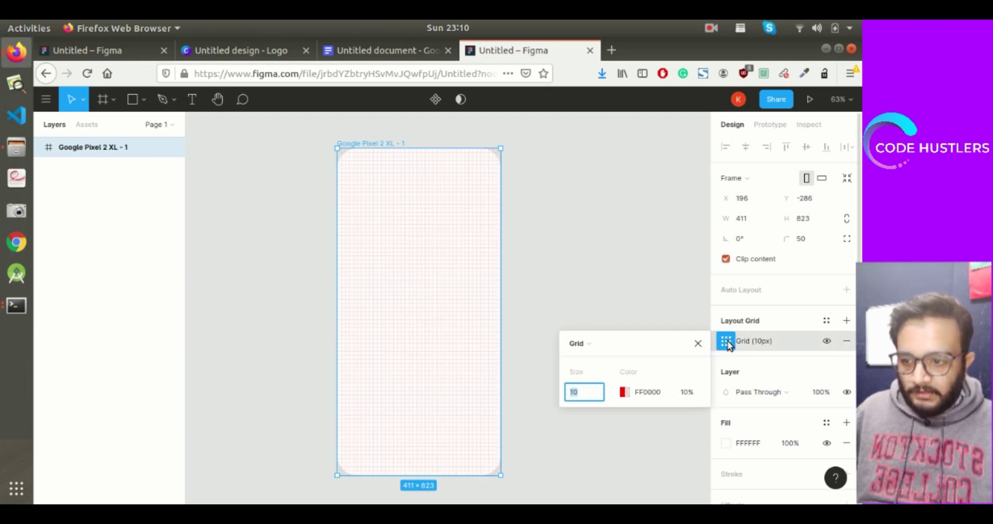
{"action": "left_click", "coordinate": [590, 344]}
{"action": "left_click", "coordinate": [599, 358]}
{"action": "left_click", "coordinate": [688, 437]}
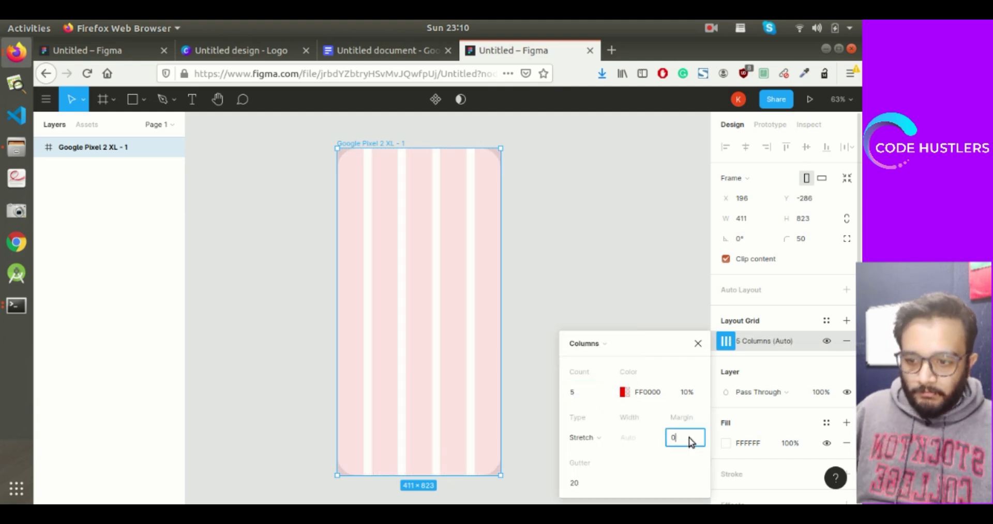
{"action": "type", "text": "3"}
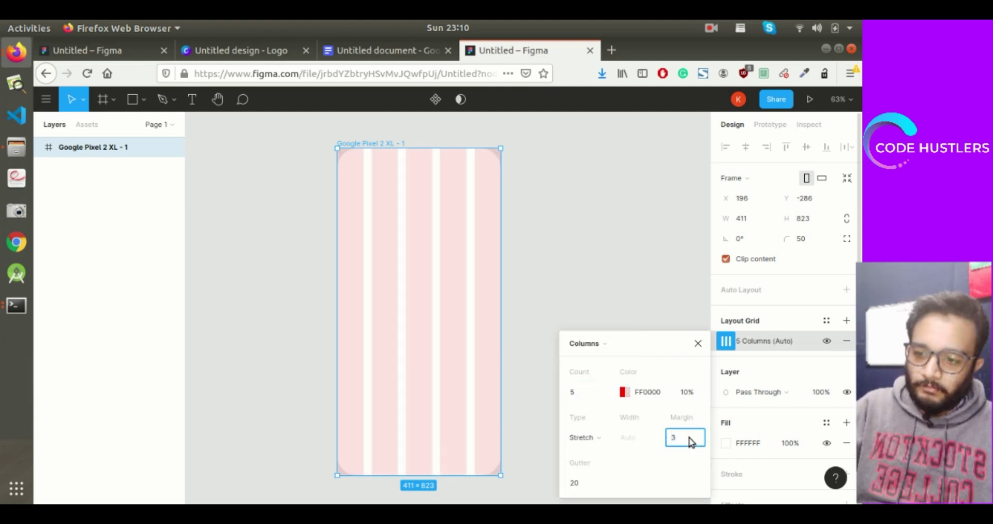
{"action": "type", "text": "0"}
{"action": "left_click", "coordinate": [575, 393]}
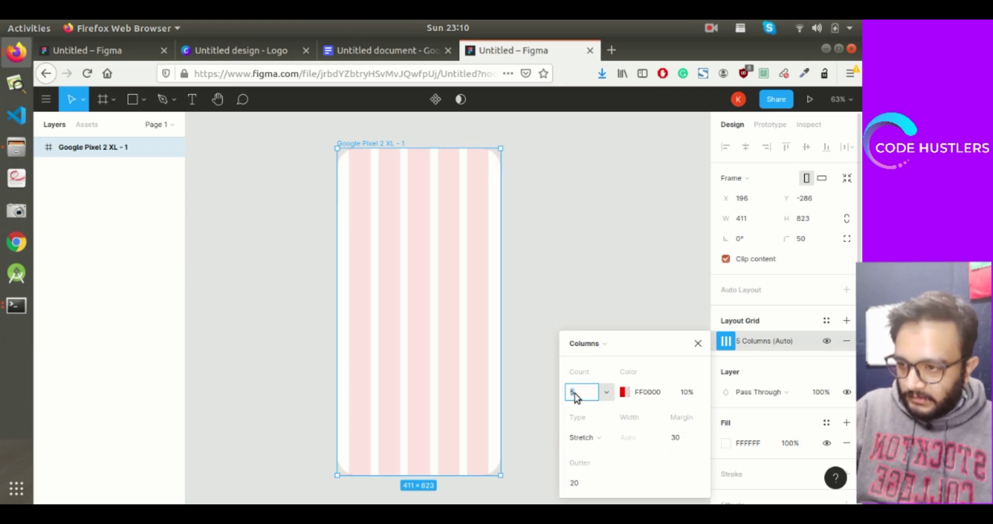
{"action": "type", "text": "6"}
{"action": "key", "text": "Return"}
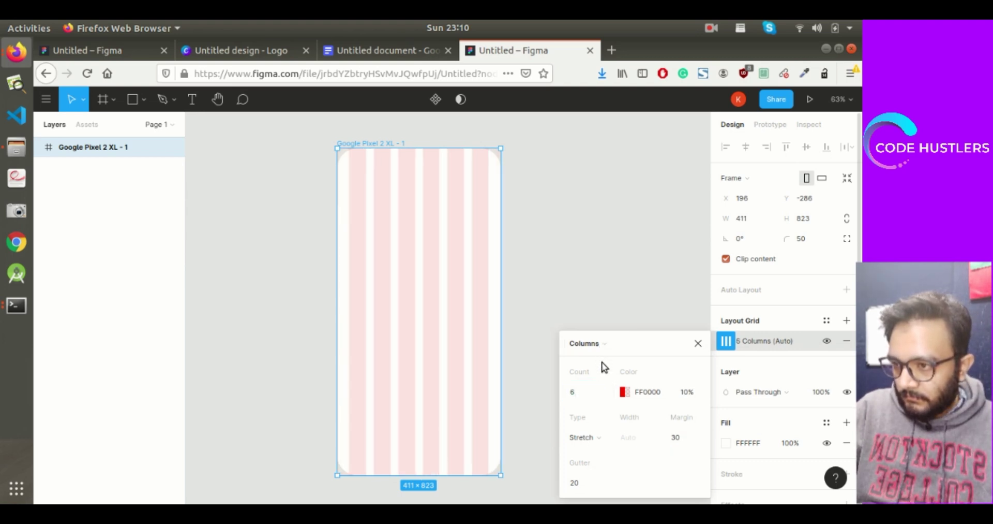
{"action": "left_click", "coordinate": [582, 392]}
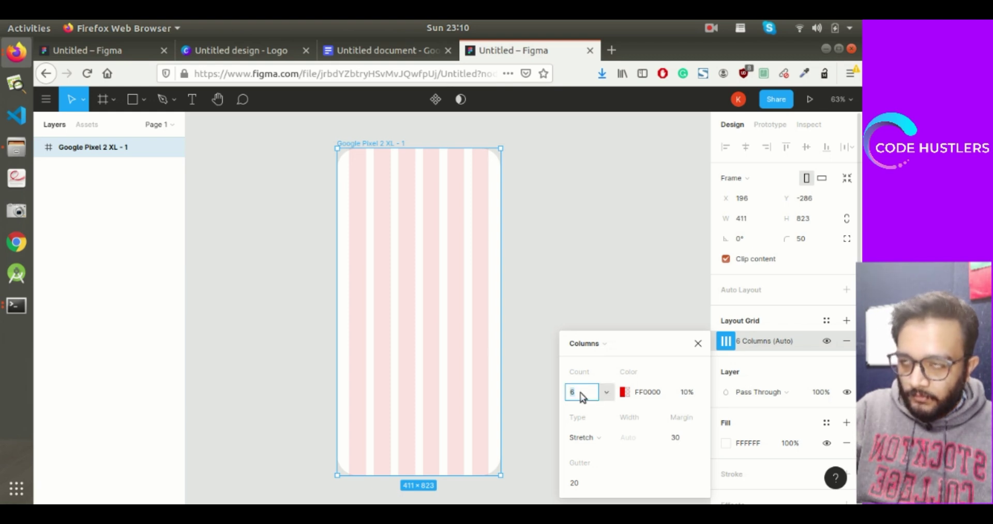
{"action": "left_click", "coordinate": [637, 208]}
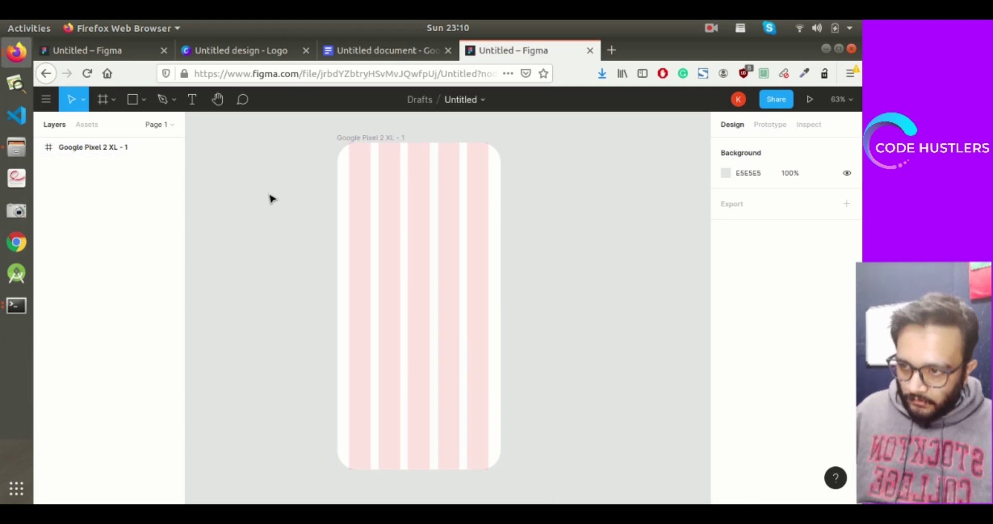
Step: Fill the phone frame with #2A2B2A from the notes and hide its column grid
{"action": "left_click", "coordinate": [337, 161]}
{"action": "scroll", "coordinate": [637, 293], "scroll_direction": "down", "scroll_amount": 1}
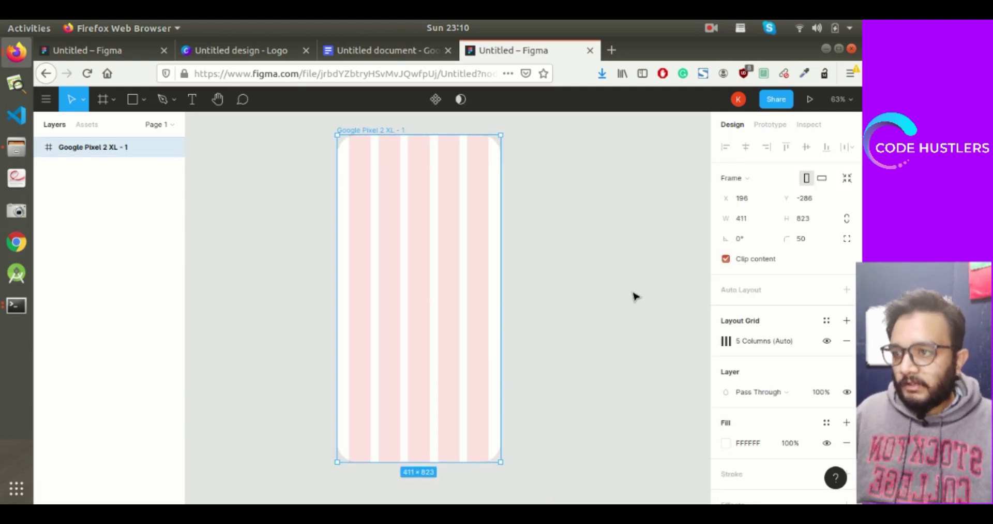
{"action": "left_click", "coordinate": [361, 52]}
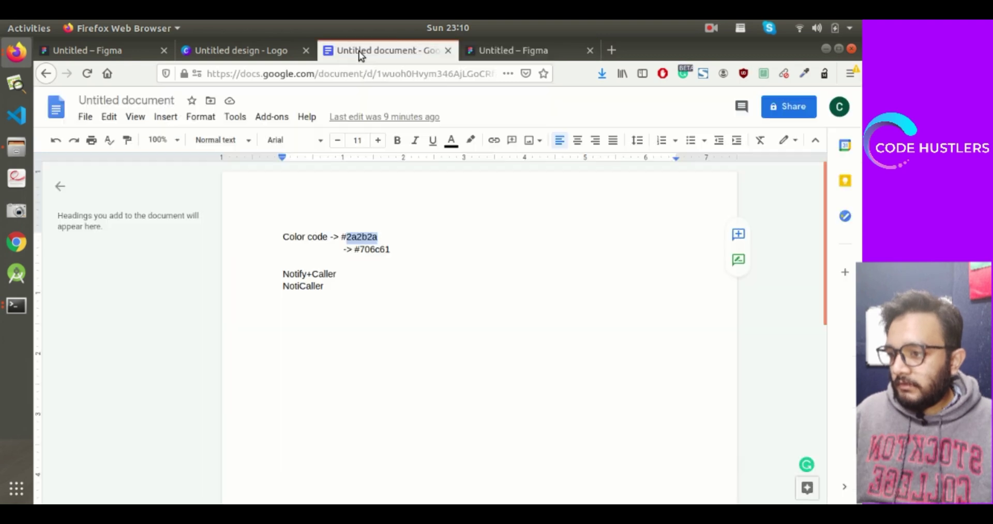
{"action": "left_click", "coordinate": [538, 52]}
{"action": "left_click", "coordinate": [745, 443]}
{"action": "key", "text": "ctrl+v"}
{"action": "left_click", "coordinate": [584, 267]}
{"action": "left_click", "coordinate": [357, 144]}
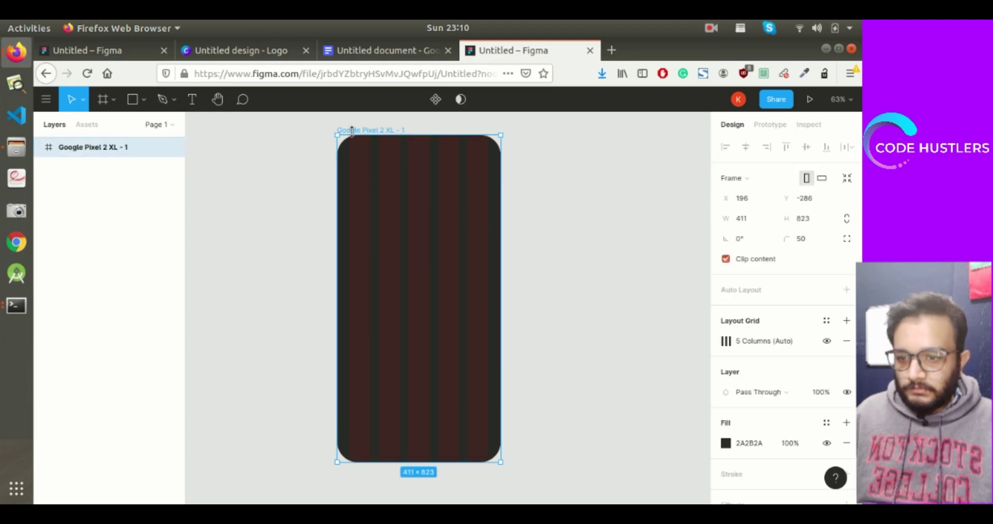
{"action": "left_click", "coordinate": [826, 340]}
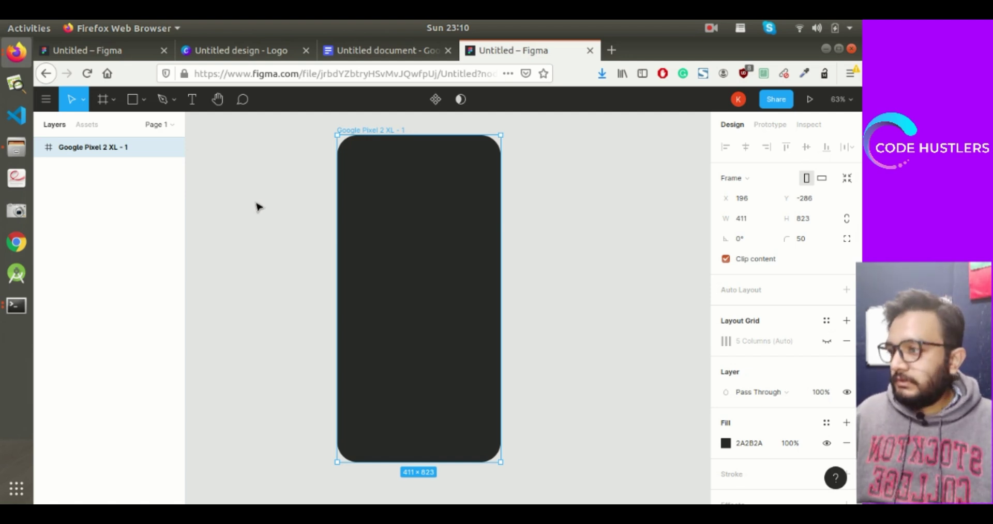
Step: Drop Untitled design.png into the frame, shrink it and position it at the centre-top
{"action": "key", "text": "alt+Tab"}
{"action": "left_click_drag", "start_coordinate": [273, 92], "coordinate": [431, 233]}
{"action": "key", "text": "alt+Tab"}
{"action": "left_click_drag", "start_coordinate": [533, 194], "coordinate": [464, 246]}
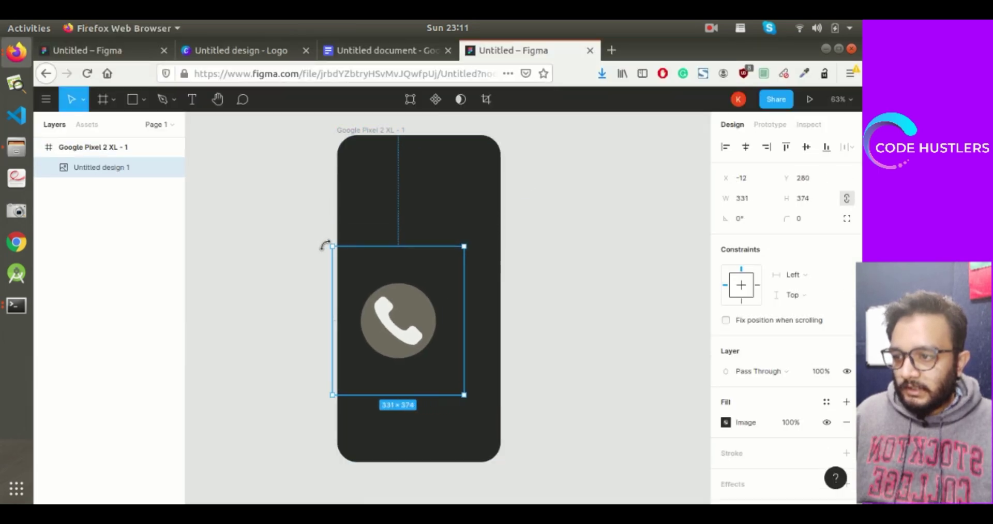
{"action": "left_click_drag", "start_coordinate": [333, 246], "coordinate": [361, 271]}
{"action": "left_click_drag", "start_coordinate": [409, 297], "coordinate": [421, 254]}
{"action": "left_click", "coordinate": [299, 346]}
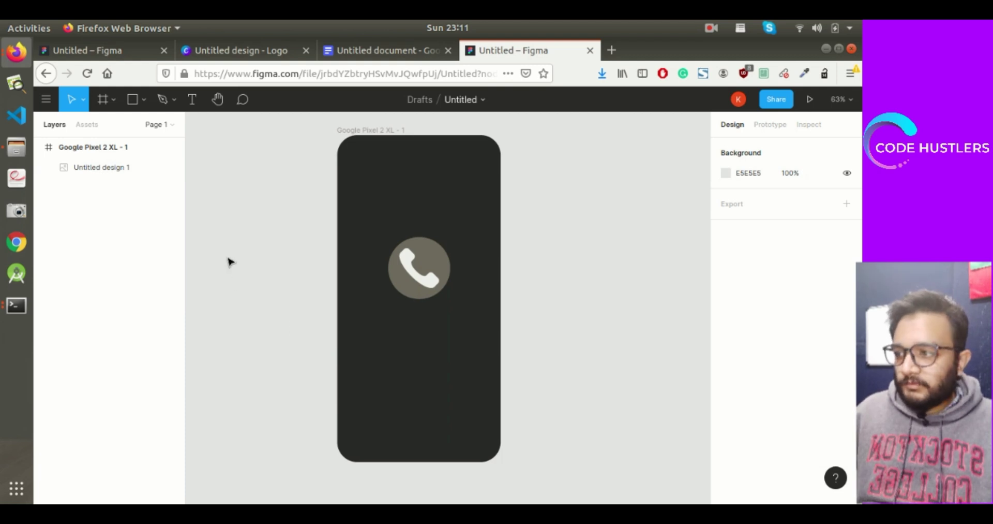
{"action": "left_click", "coordinate": [192, 99]}
Step: Add a white FFFFFF title 'TrueCallerClone' centred beneath the phone icon
{"action": "left_click_drag", "start_coordinate": [364, 314], "coordinate": [478, 338]}
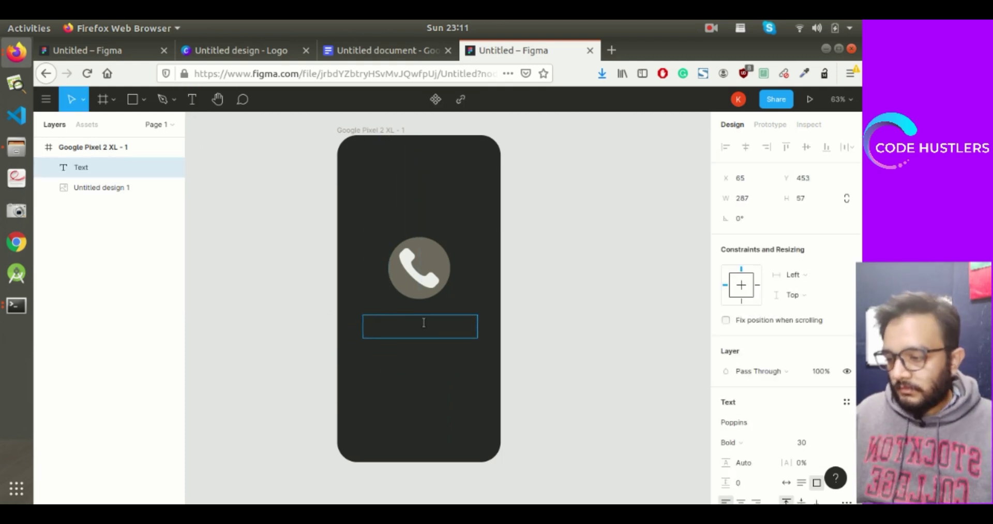
{"action": "type", "text": "Tr"}
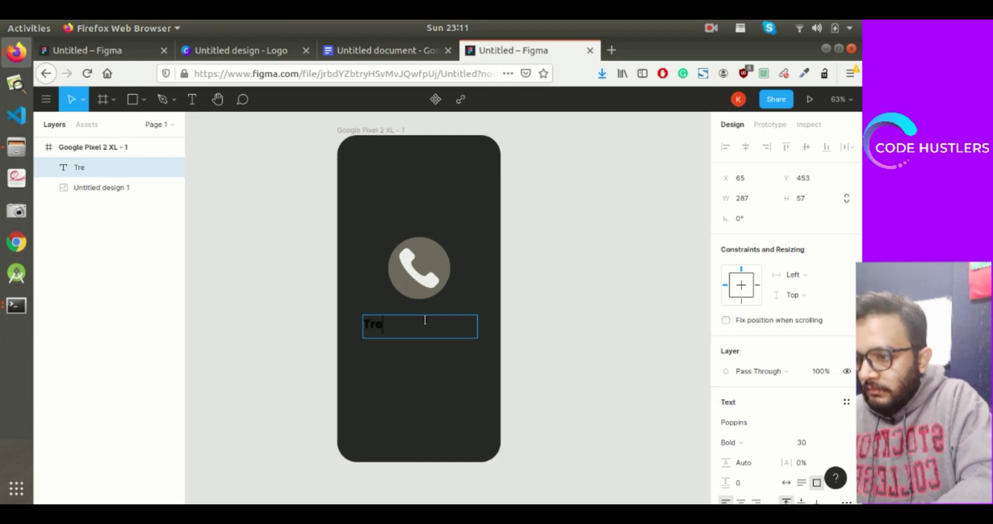
{"action": "type", "text": "ueCallrt"}
{"action": "type", "text": "Clone"}
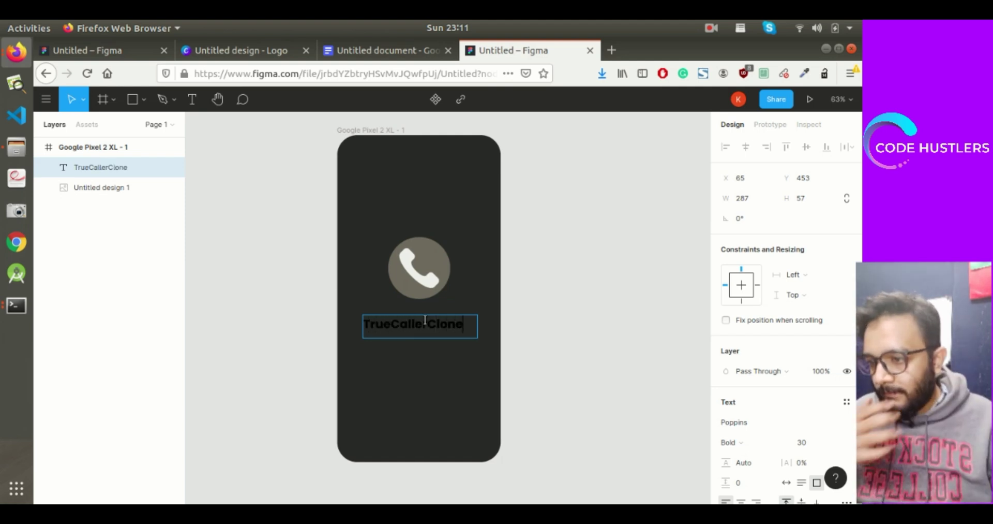
{"action": "scroll", "coordinate": [799, 377], "scroll_direction": "down", "scroll_amount": 2}
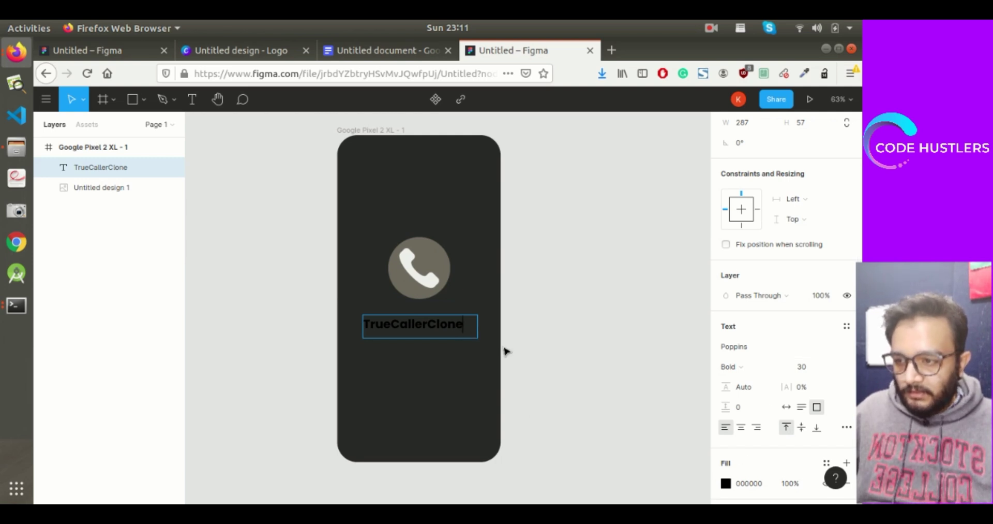
{"action": "key", "text": "ctrl+a"}
{"action": "left_click", "coordinate": [750, 482]}
{"action": "type", "text": "ffffff"}
{"action": "key", "text": "Return"}
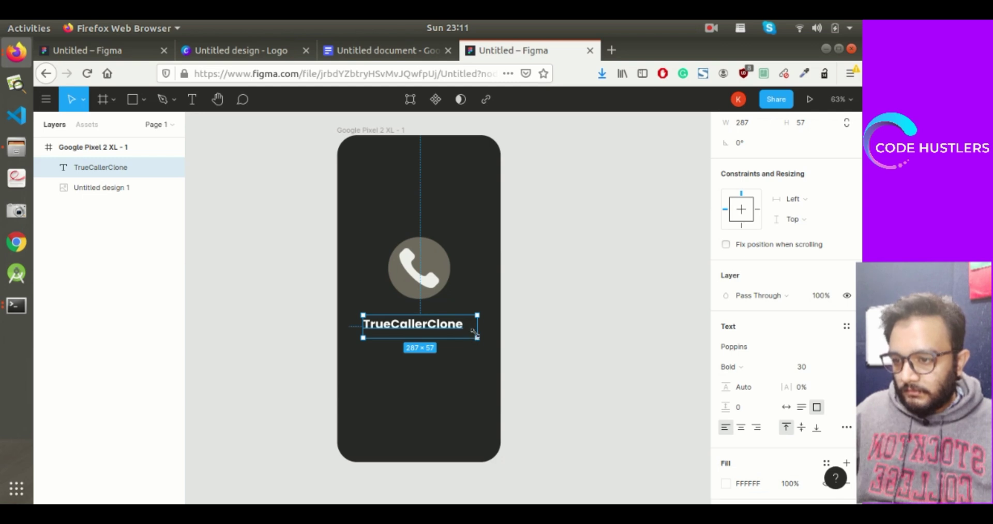
{"action": "left_click_drag", "start_coordinate": [475, 326], "coordinate": [417, 326]}
{"action": "left_click", "coordinate": [605, 322]}
{"action": "left_click", "coordinate": [635, 287]}
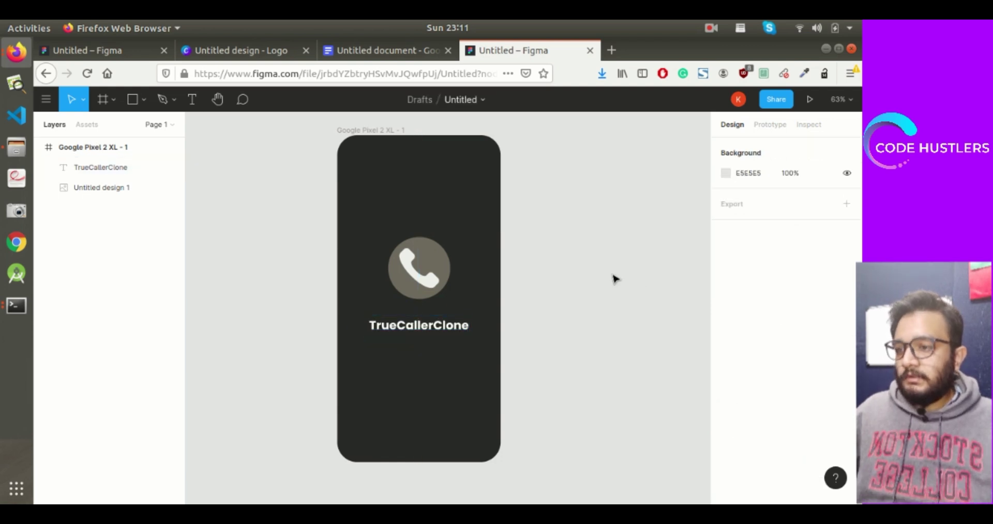
Step: Nudge the phone icon slightly lower, paste the clipboard text and shift the frame left
{"action": "scroll", "coordinate": [610, 277], "scroll_direction": "down", "scroll_amount": 2}
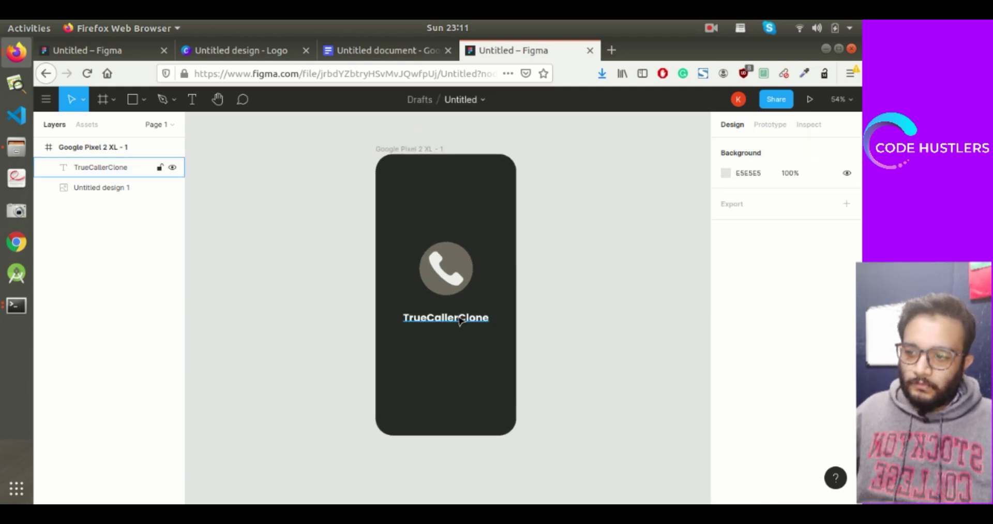
{"action": "left_click", "coordinate": [446, 275]}
{"action": "left_click_drag", "start_coordinate": [445, 274], "coordinate": [445, 280]}
{"action": "left_click", "coordinate": [600, 272]}
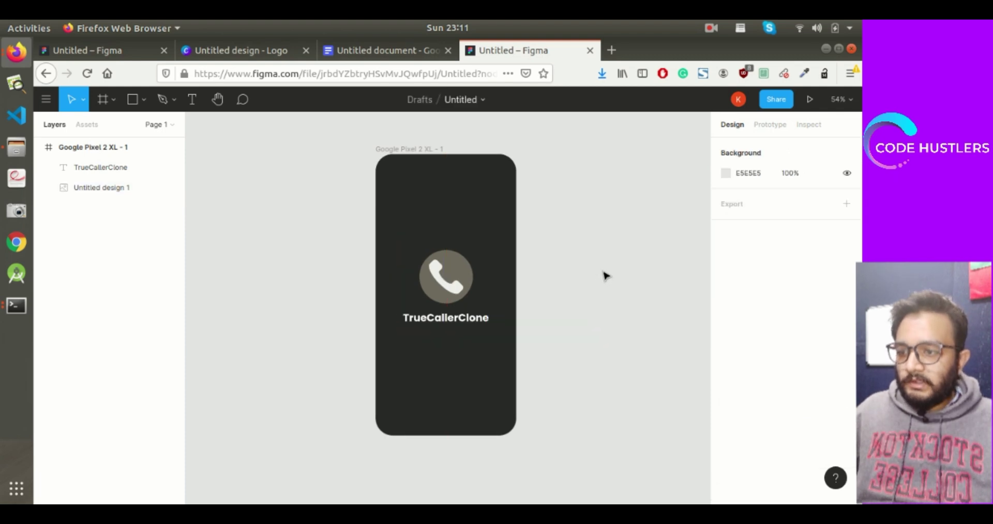
{"action": "scroll", "coordinate": [613, 267], "scroll_direction": "down", "scroll_amount": 2, "text": "ctrl"}
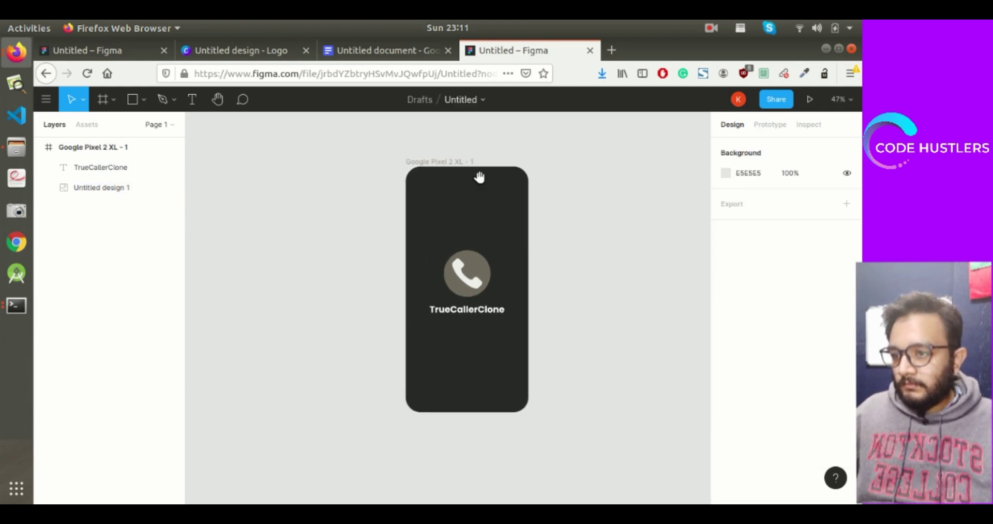
{"action": "type", "text": "000000"}
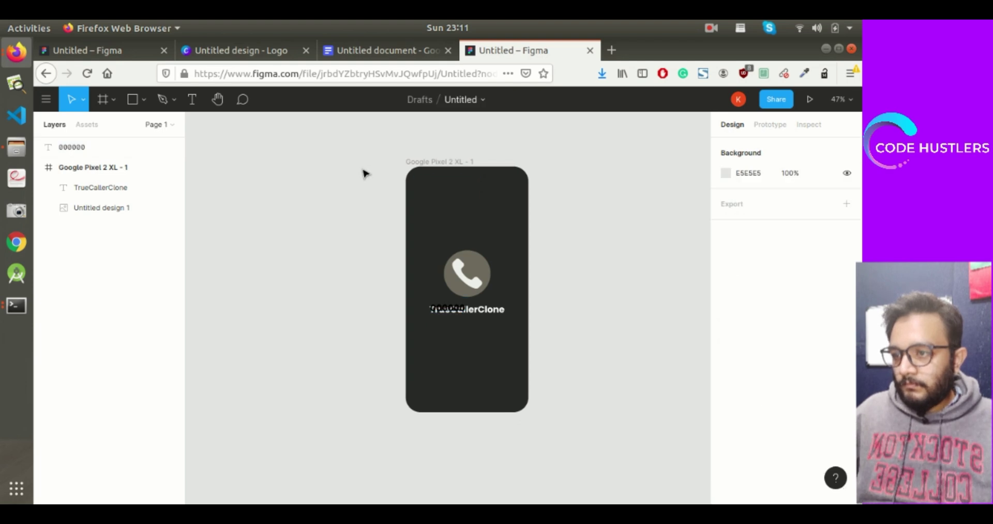
{"action": "left_click_drag", "start_coordinate": [435, 178], "coordinate": [381, 155]}
Step: Rename the frame to SplashScreen and delete the stray 000000 text layer
{"action": "key", "text": "ctrl+r"}
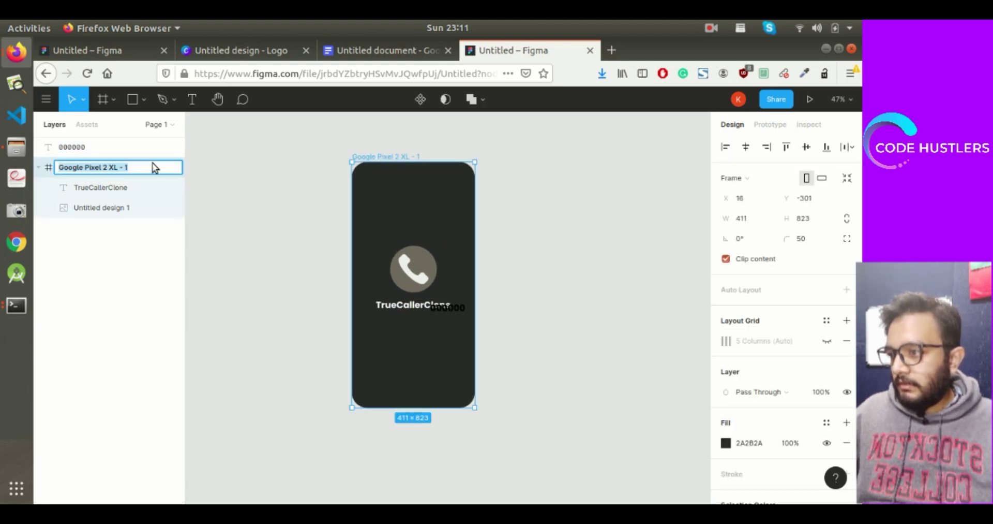
{"action": "left_click", "coordinate": [152, 163]}
{"action": "key", "text": "ctrl+a"}
{"action": "type", "text": "s"}
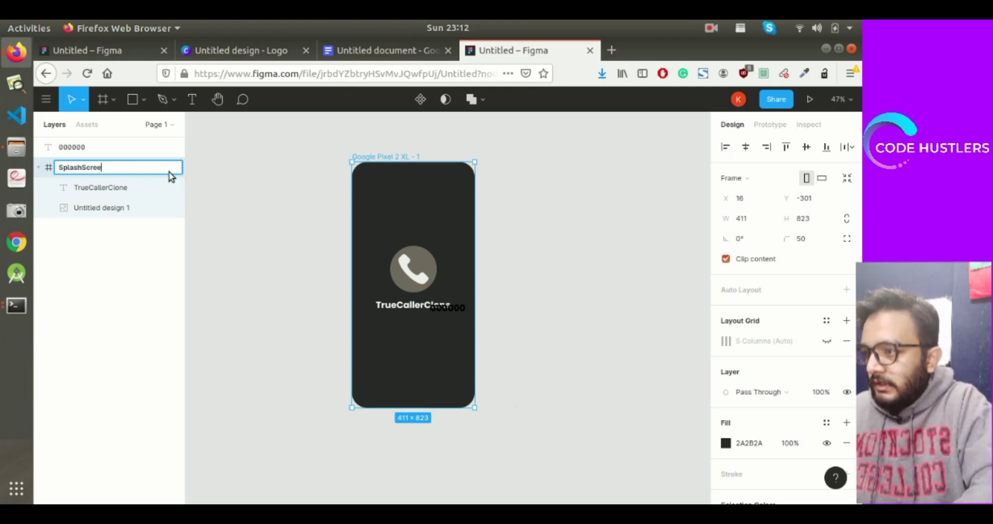
{"action": "key", "text": "Return"}
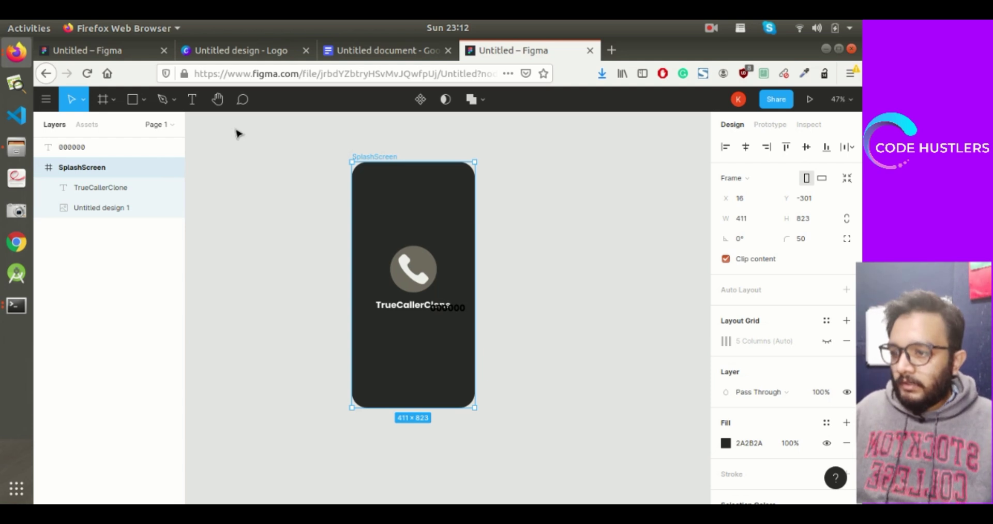
{"action": "left_click", "coordinate": [248, 160]}
{"action": "left_click", "coordinate": [443, 312]}
{"action": "key", "text": "Delete"}
Step: Add a second Google Pixel 2 XL frame with rounded corners and place SplashScreen beside it
{"action": "key", "text": "f"}
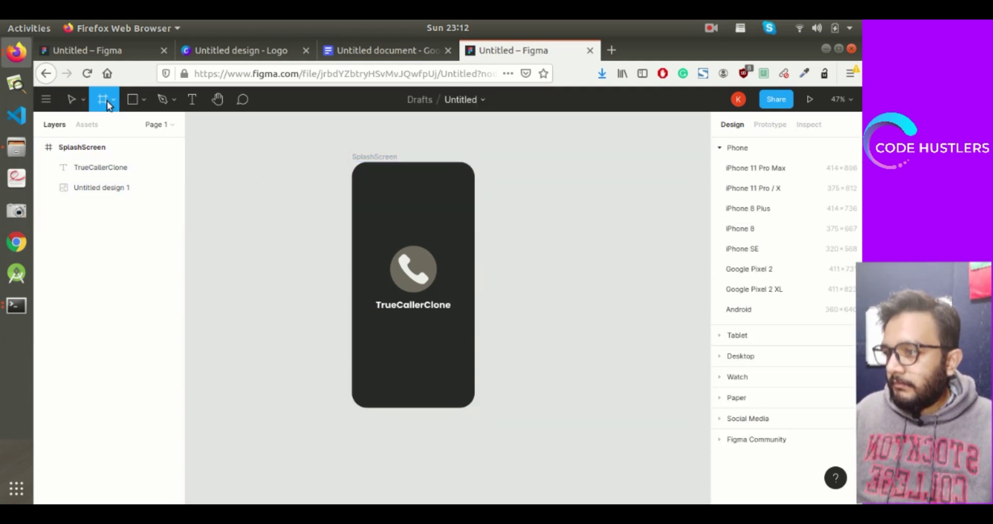
{"action": "left_click", "coordinate": [781, 290]}
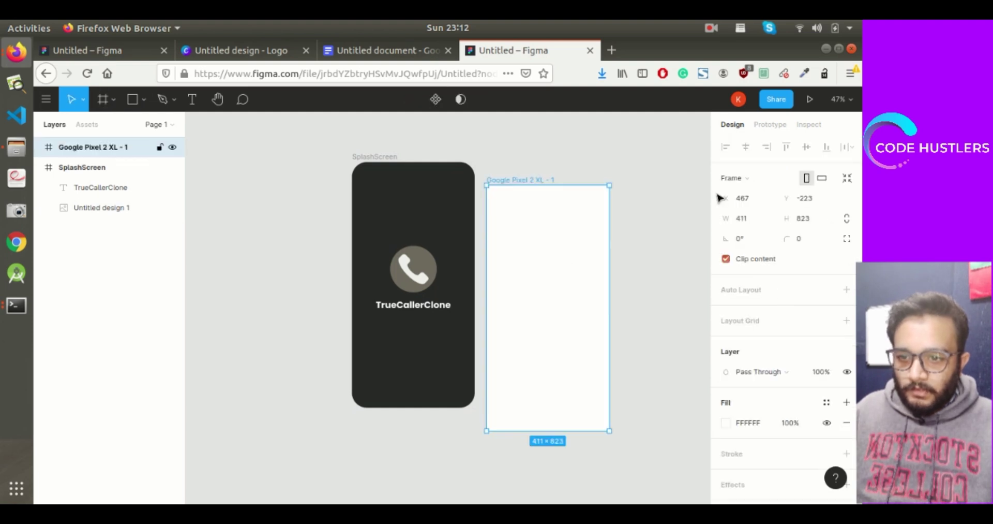
{"action": "left_click", "coordinate": [811, 238]}
{"action": "type", "text": "5"}
{"action": "key", "text": "Return"}
{"action": "left_click", "coordinate": [436, 226]}
{"action": "left_click", "coordinate": [363, 157]}
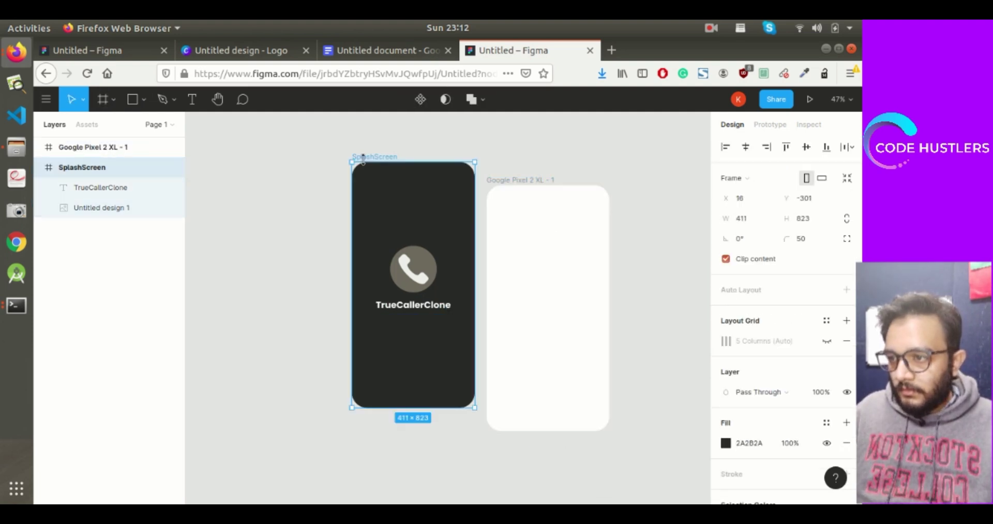
{"action": "left_click_drag", "start_coordinate": [370, 186], "coordinate": [362, 202]}
Step: Fill the new Google Pixel 2 XL - 1 frame with dark 2A2B2A
{"action": "left_click", "coordinate": [492, 204]}
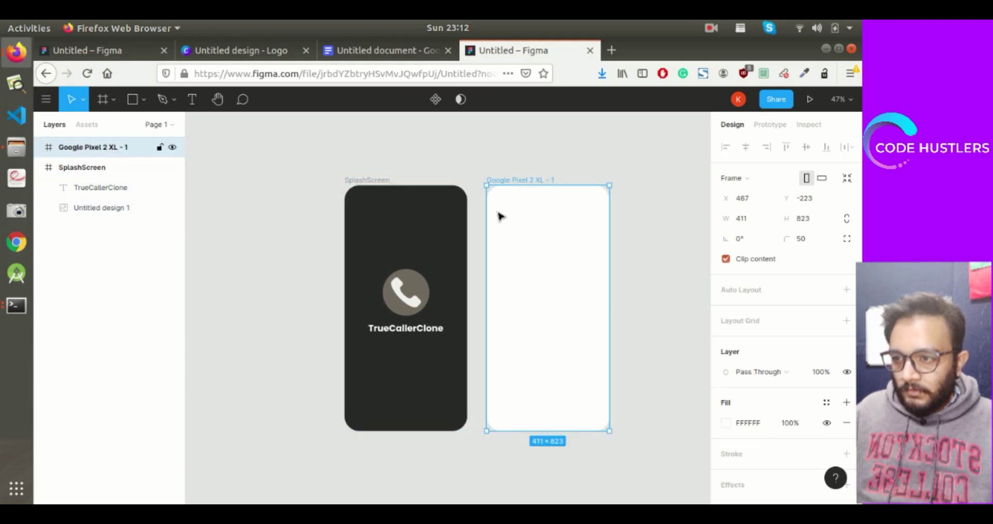
{"action": "key", "text": "Escape"}
{"action": "left_click", "coordinate": [606, 319]}
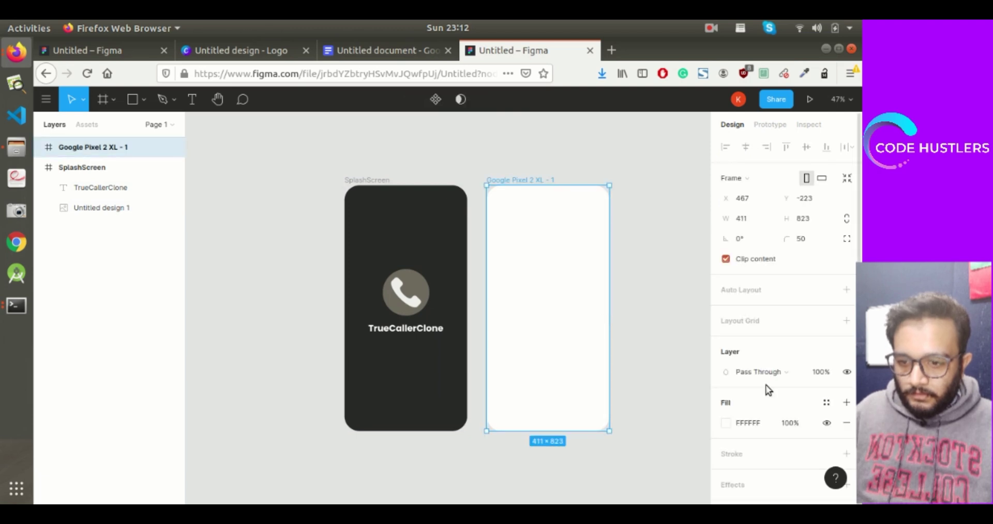
{"action": "left_click", "coordinate": [758, 418]}
{"action": "type", "text": "2a2b2a"}
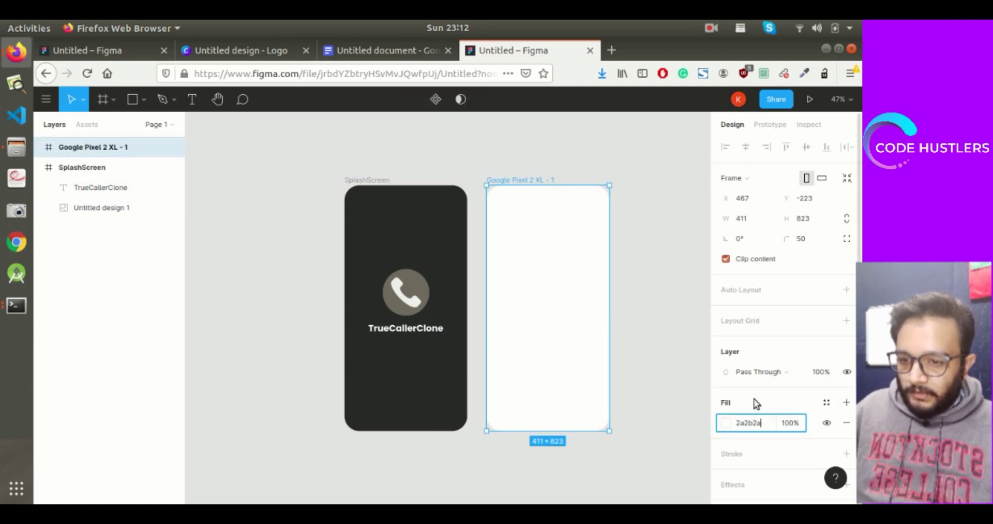
{"action": "left_click", "coordinate": [653, 248]}
{"action": "left_click", "coordinate": [572, 240]}
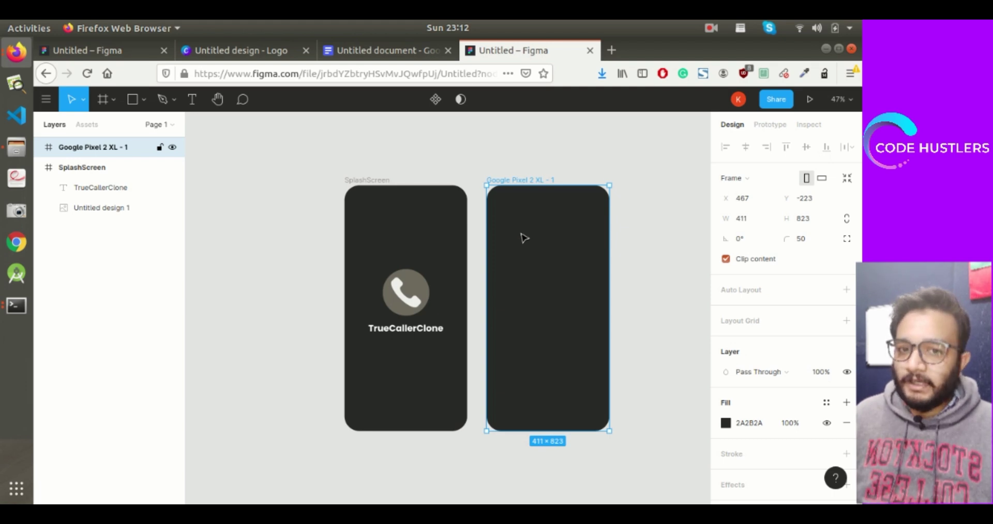
Step: In the Google Docs notes, add 'Phone Number' and 'Name of User' lines below NotiCaller
{"action": "left_click", "coordinate": [382, 50]}
{"action": "left_click", "coordinate": [431, 314]}
{"action": "key", "text": "Return"}
{"action": "key", "text": "Return"}
{"action": "type", "text": "Phone Nu."}
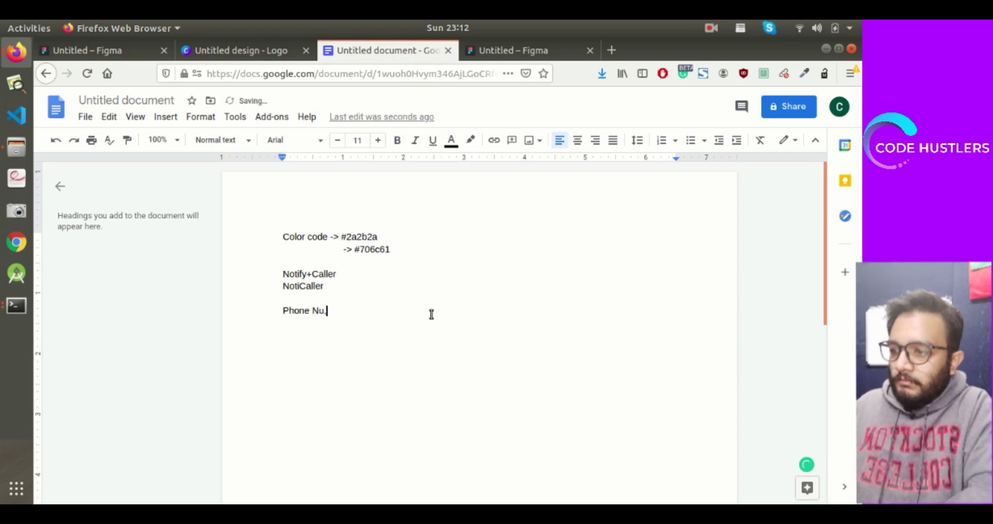
{"action": "key", "text": "BackSpace"}
{"action": "key", "text": "BackSpace"}
{"action": "key", "text": "BackSpace"}
{"action": "type", "text": "mber"}
{"action": "key", "text": "Return"}
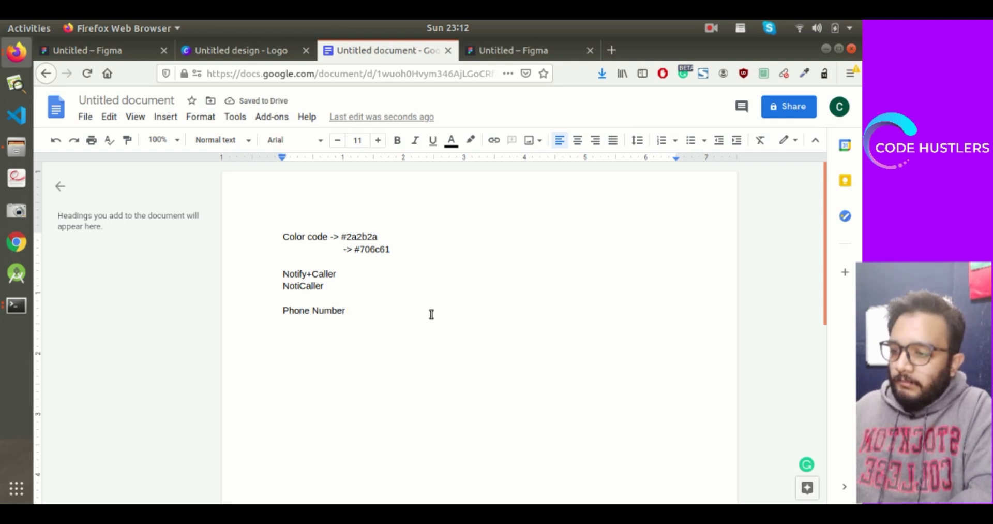
{"action": "type", "text": "Name of User"}
{"action": "key", "text": "Return"}
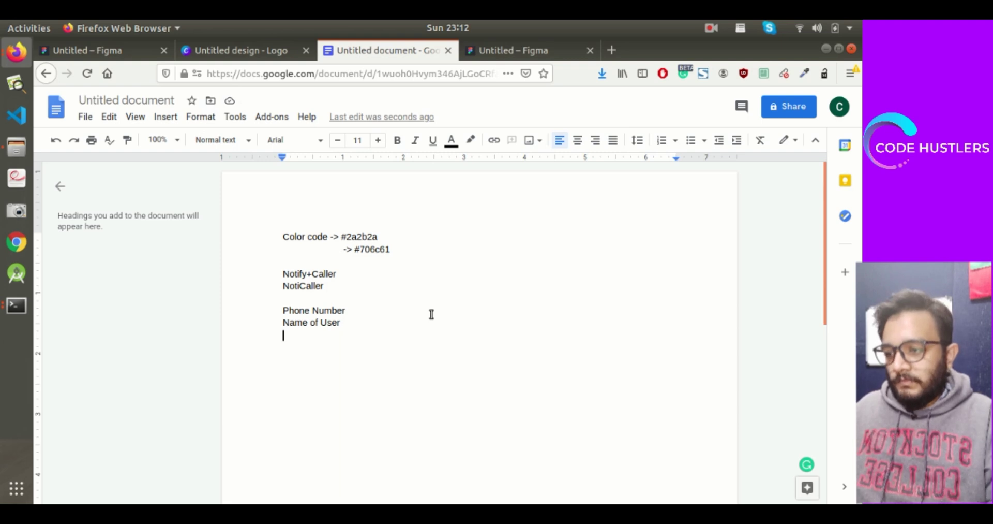
Step: Add 'Signup', 'Already have an account' and 'City' lines, then return to Figma
{"action": "type", "text": "S"}
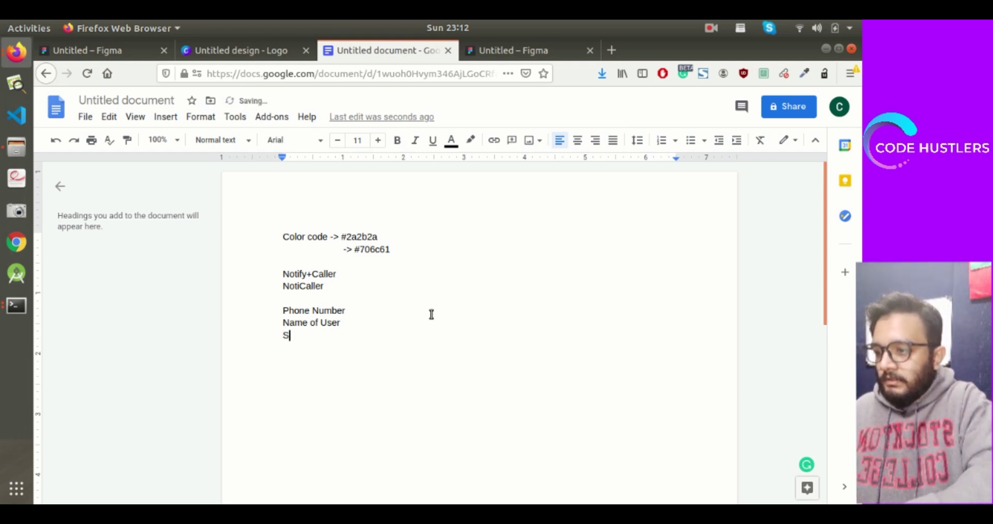
{"action": "type", "text": "ignup"}
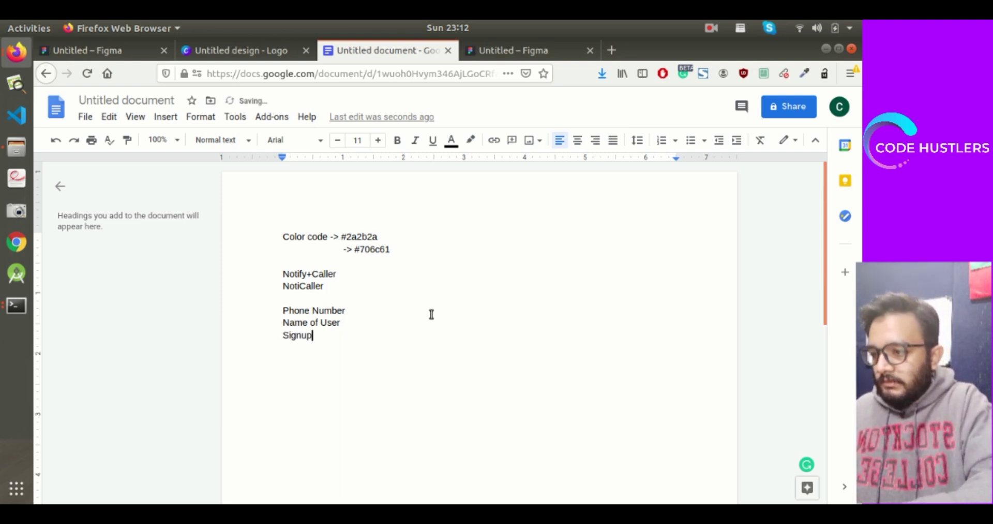
{"action": "key", "text": "Return"}
{"action": "type", "text": "Already have an account"}
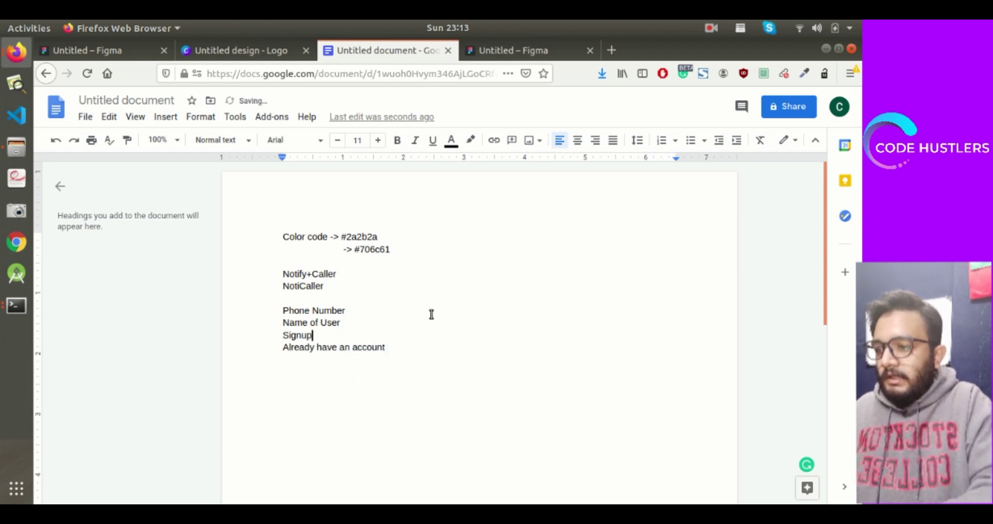
{"action": "key", "text": "Up"}
{"action": "key", "text": "End"}
{"action": "key", "text": "Return"}
{"action": "type", "text": "Cl"}
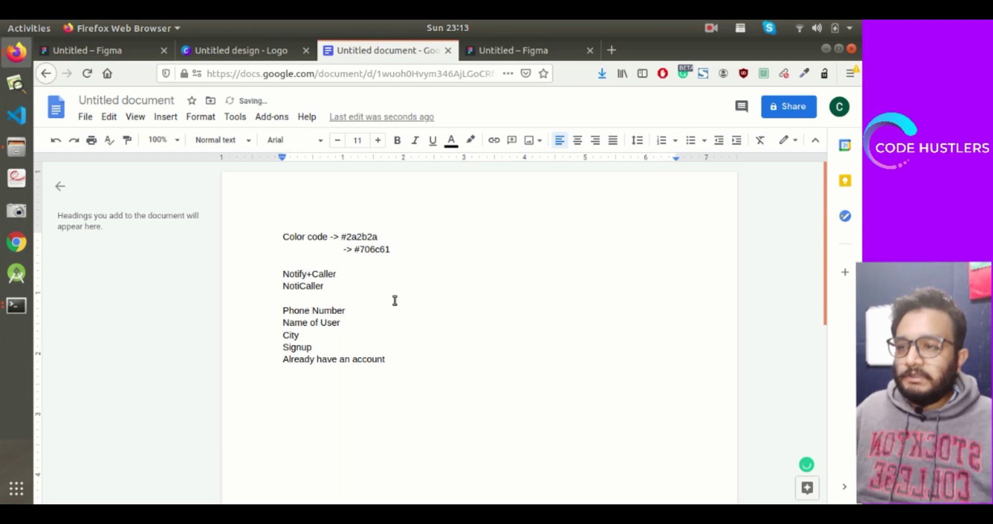
{"action": "left_click", "coordinate": [554, 47]}
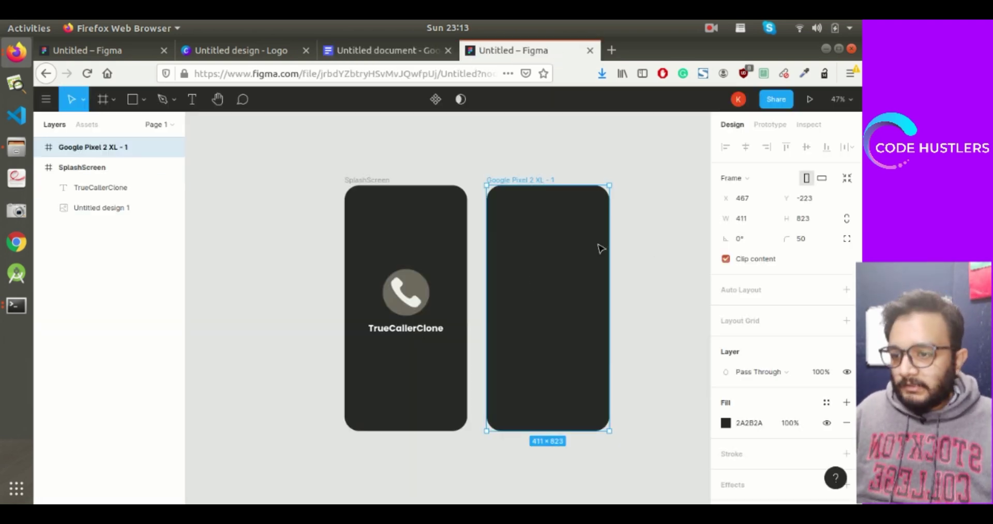
Step: Draw a rectangle aligned to the left edge and top of the second phone frame
{"action": "left_click", "coordinate": [132, 100]}
{"action": "mouse_move", "coordinate": [493, 214]}
{"action": "left_mouse_down"}
{"action": "mouse_move", "coordinate": [575, 308]}
{"action": "mouse_move", "coordinate": [607, 325]}
{"action": "left_mouse_up"}
{"action": "left_click_drag", "start_coordinate": [560, 300], "coordinate": [609, 263]}
{"action": "left_click_drag", "start_coordinate": [548, 194], "coordinate": [549, 185]}
{"action": "left_click", "coordinate": [596, 174]}
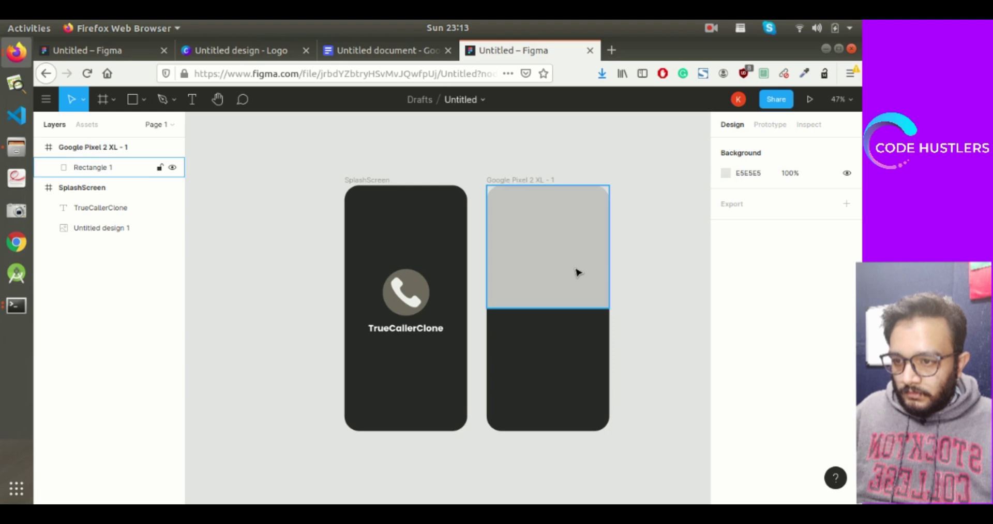
{"action": "left_click", "coordinate": [560, 296]}
Step: Round the rectangle's top corners and shorten it into a 411×320 header block
{"action": "left_click", "coordinate": [803, 222]}
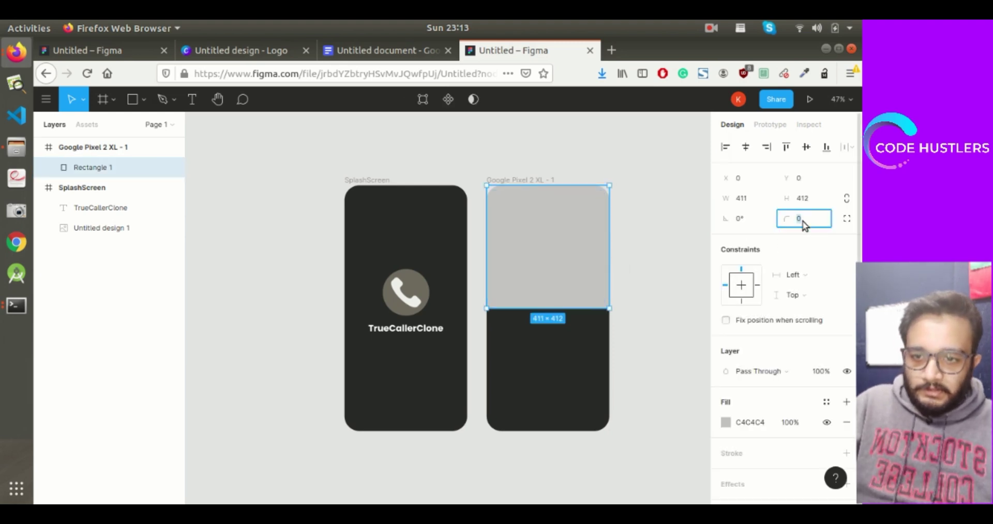
{"action": "left_click", "coordinate": [847, 218]}
{"action": "left_click", "coordinate": [737, 239]}
{"action": "type", "text": "16"}
{"action": "left_click", "coordinate": [759, 238]}
{"action": "type", "text": "16"}
{"action": "left_click", "coordinate": [662, 270]}
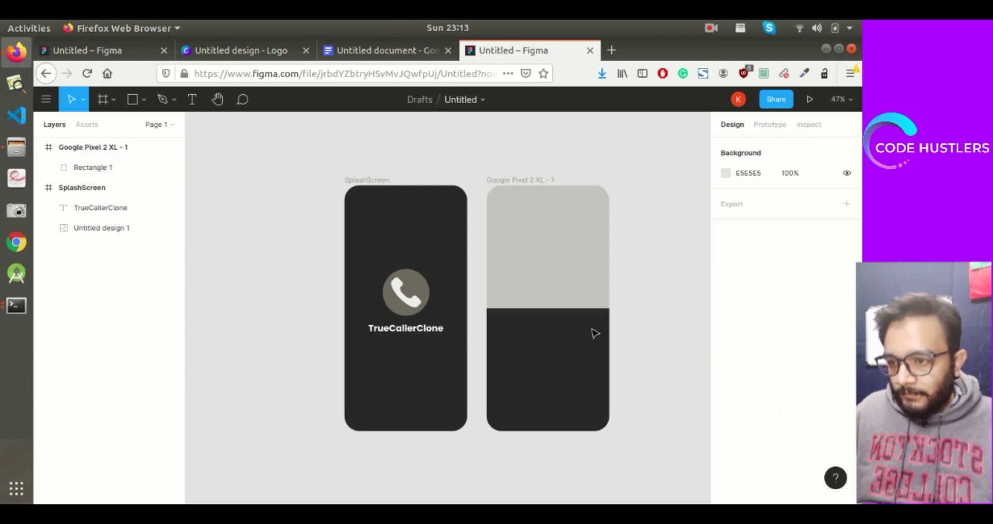
{"action": "left_click", "coordinate": [565, 306]}
{"action": "left_click_drag", "start_coordinate": [552, 306], "coordinate": [554, 281]}
{"action": "left_click", "coordinate": [569, 408]}
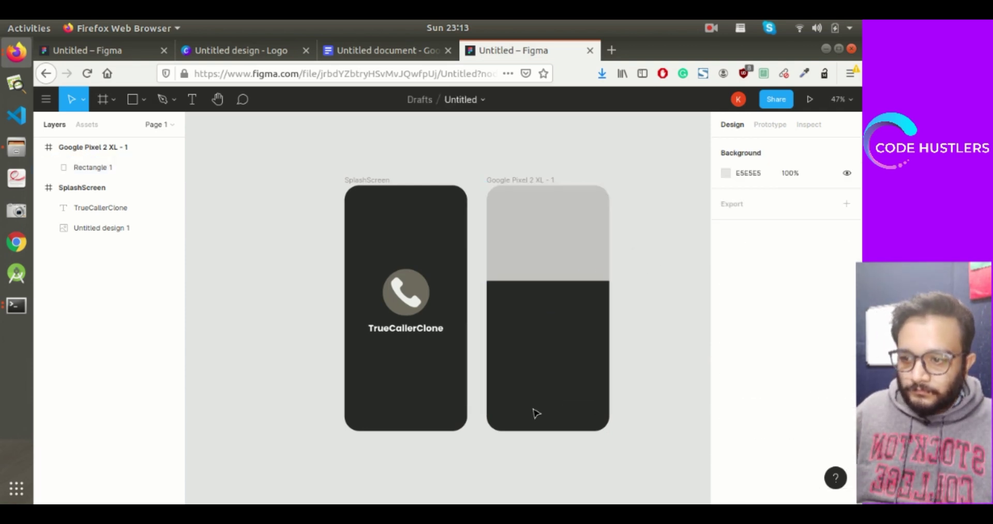
Step: Fill the header rectangle with 2a2b2d and the phone frame with FFFFFF
{"action": "left_click", "coordinate": [525, 267]}
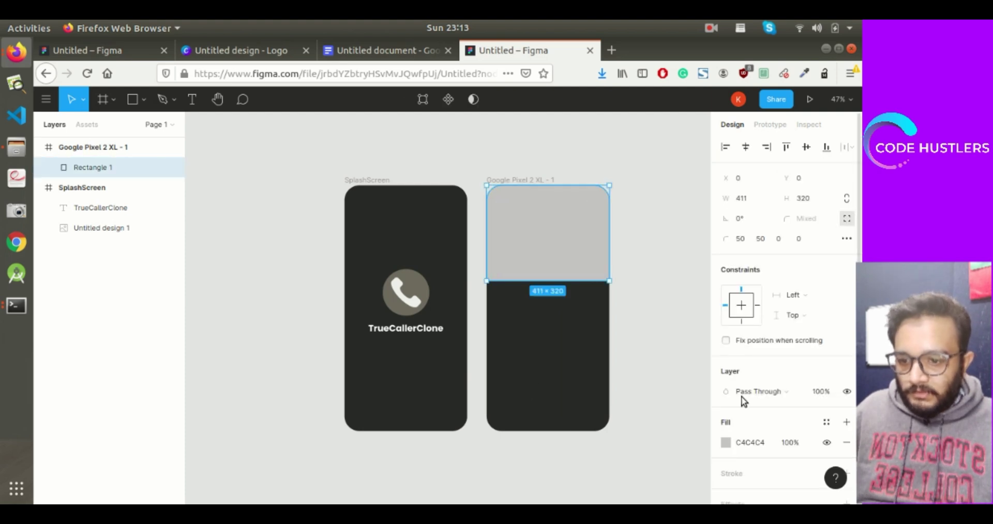
{"action": "left_click", "coordinate": [755, 444]}
{"action": "type", "text": "2a2"}
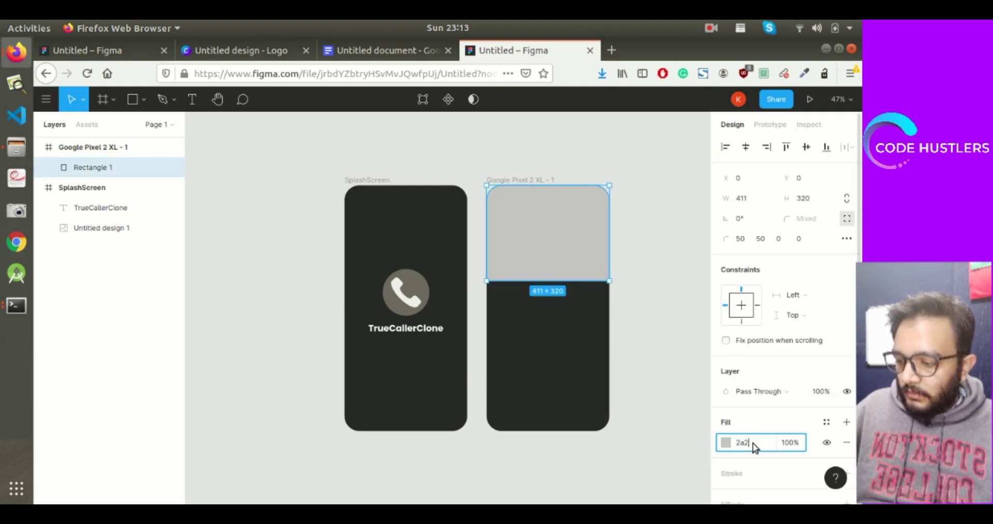
{"action": "type", "text": "b2d"}
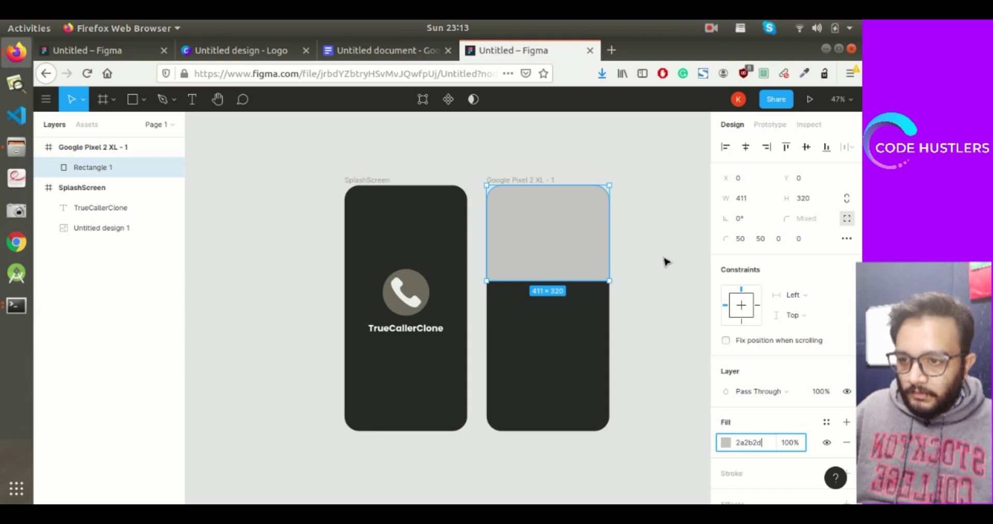
{"action": "left_click", "coordinate": [649, 251]}
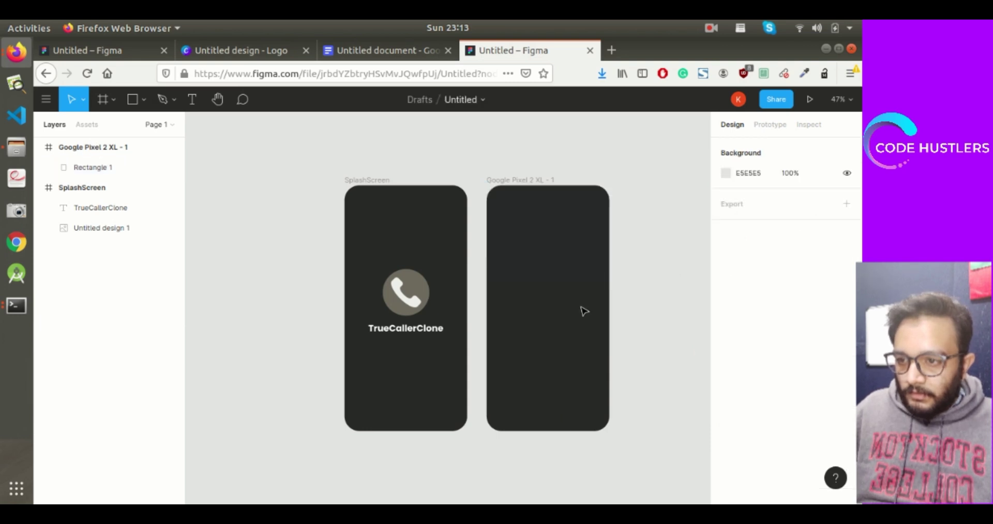
{"action": "left_click", "coordinate": [518, 180]}
{"action": "left_click", "coordinate": [762, 427]}
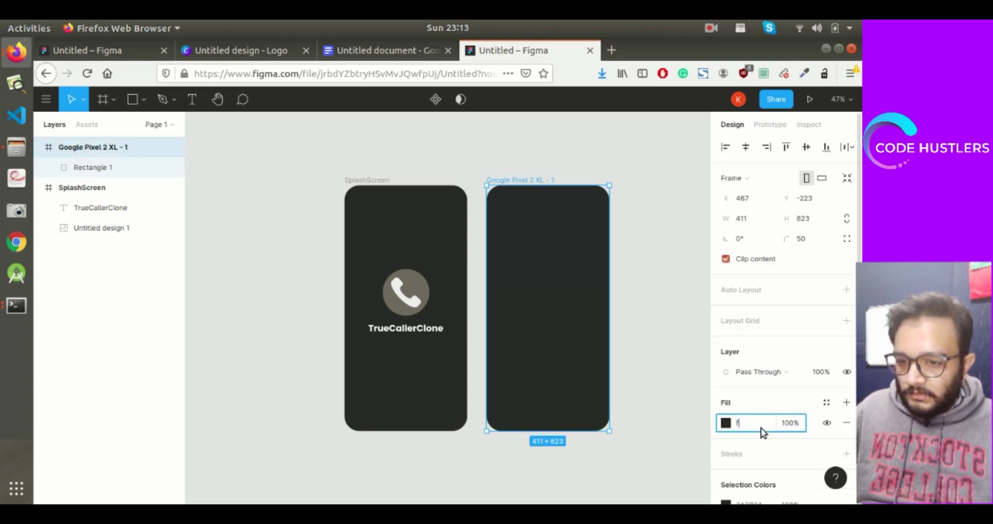
{"action": "type", "text": "ff"}
{"action": "left_click", "coordinate": [625, 349]}
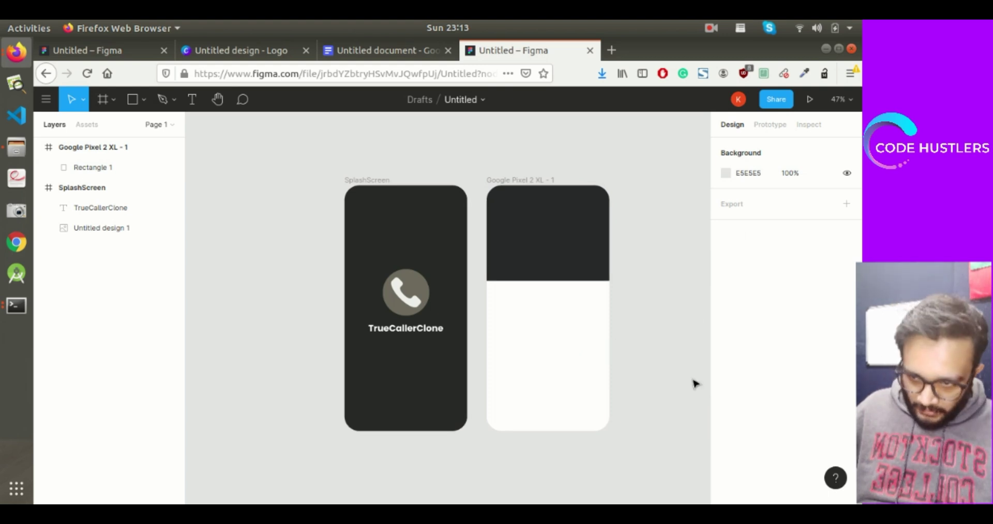
{"action": "scroll", "coordinate": [662, 311], "scroll_direction": "up", "scroll_amount": 5}
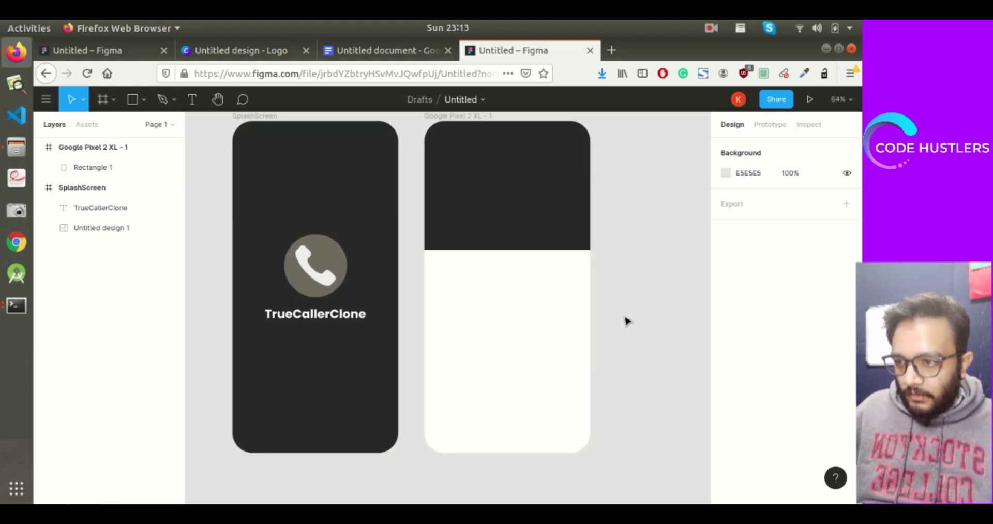
{"action": "scroll", "coordinate": [628, 318], "scroll_direction": "up", "scroll_amount": 1}
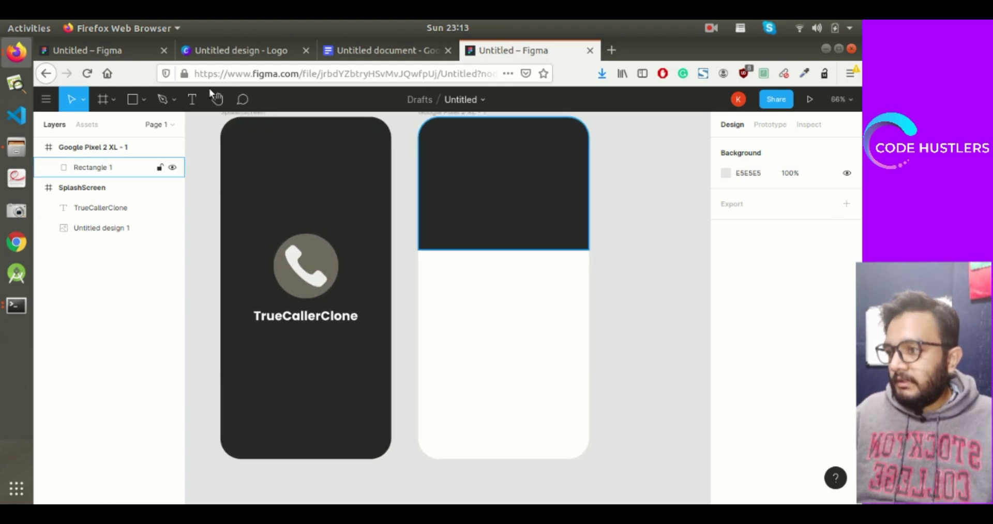
Step: Draw a 308×605 grey C4C4C4 rectangle spanning the dark header and white area
{"action": "left_click", "coordinate": [134, 100]}
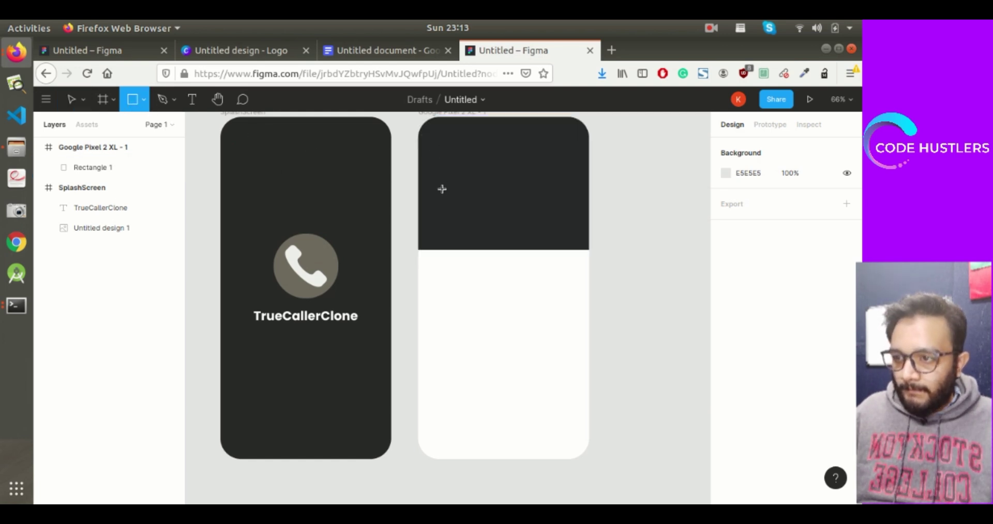
{"action": "left_click_drag", "start_coordinate": [441, 190], "coordinate": [568, 441]}
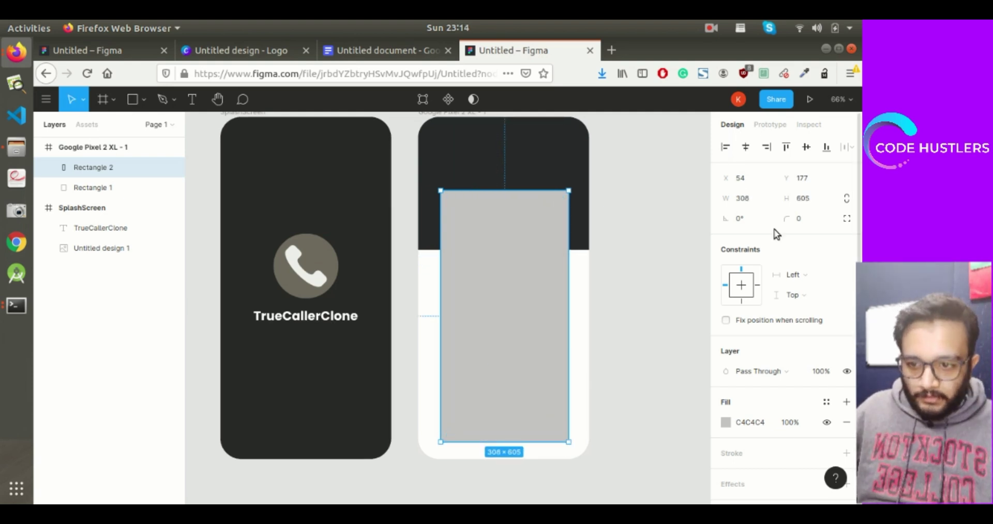
{"action": "scroll", "coordinate": [773, 371], "scroll_direction": "down", "scroll_amount": 2}
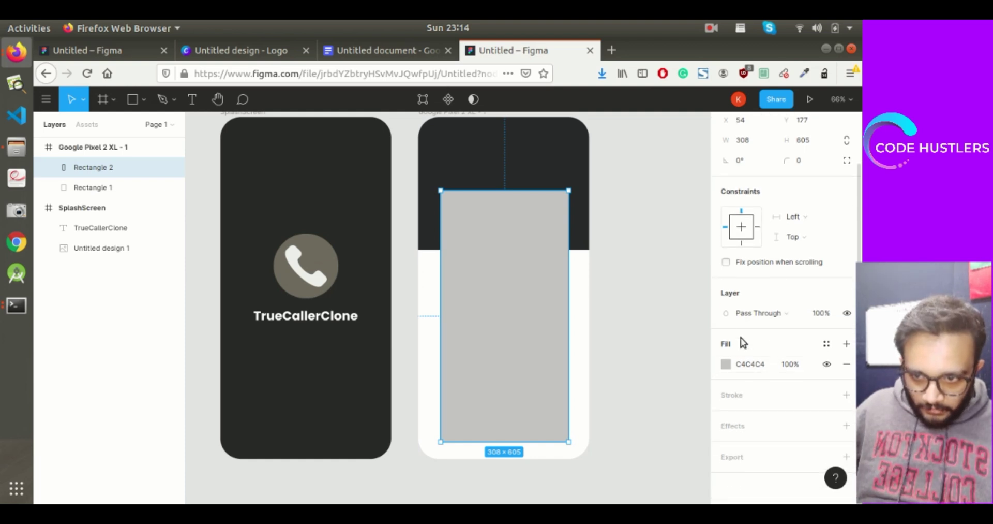
{"action": "scroll", "coordinate": [421, 134], "scroll_direction": "up", "scroll_amount": 1}
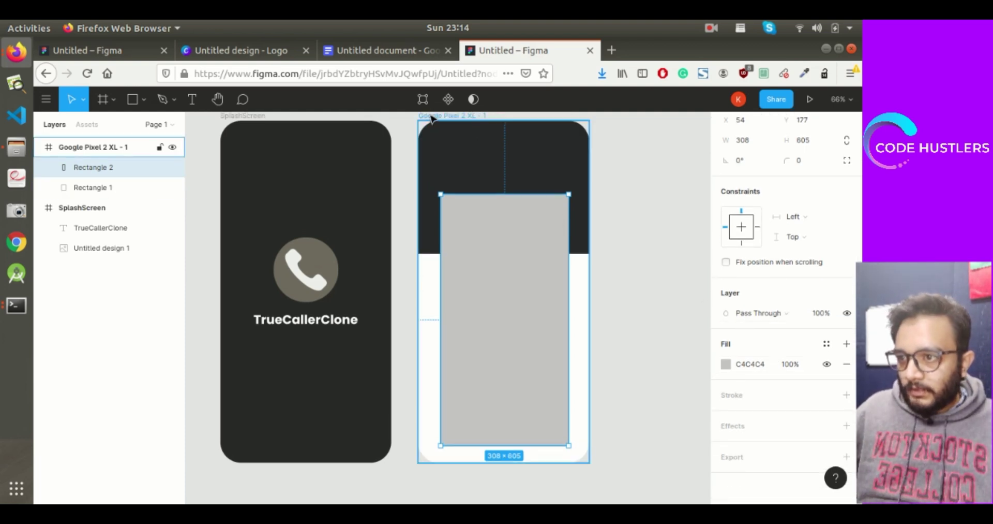
{"action": "left_click", "coordinate": [432, 119]}
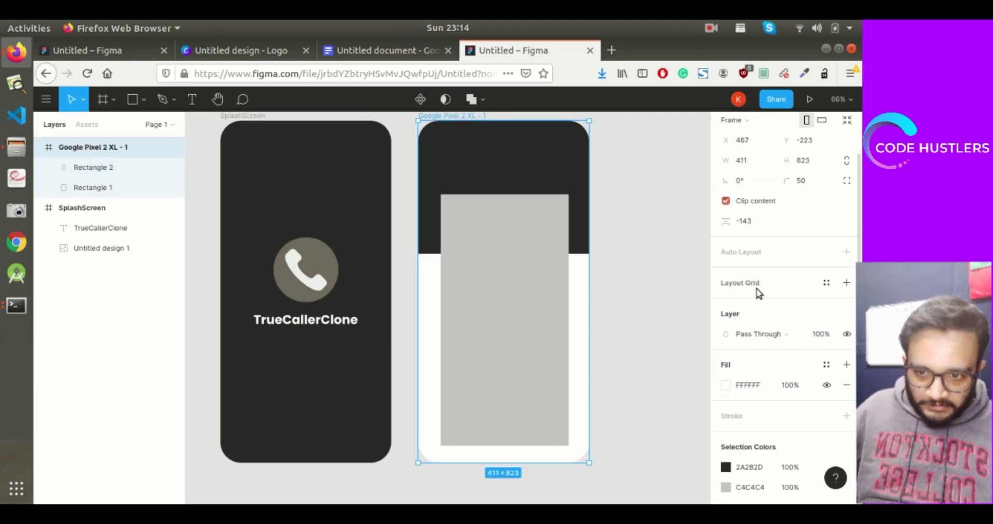
{"action": "left_click", "coordinate": [827, 282]}
{"action": "left_click", "coordinate": [826, 282]}
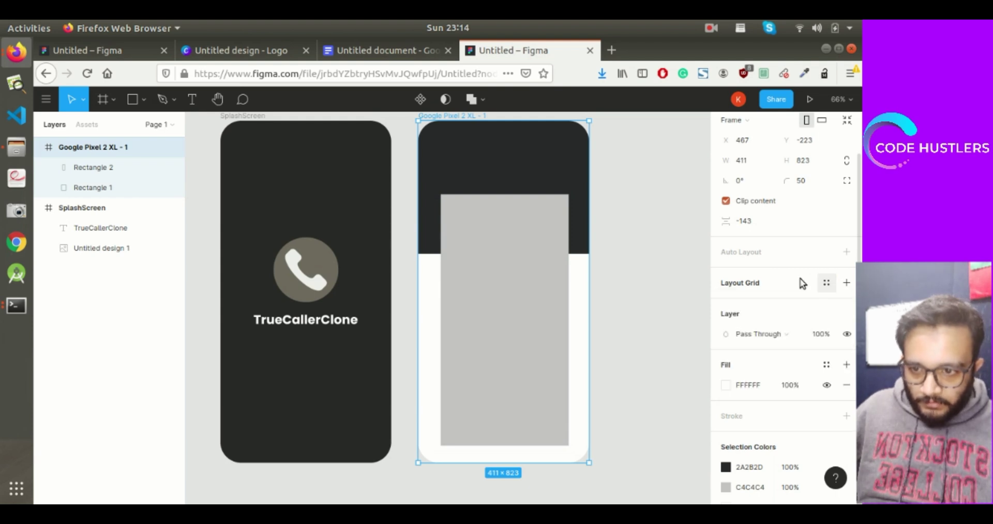
{"action": "left_click", "coordinate": [754, 282]}
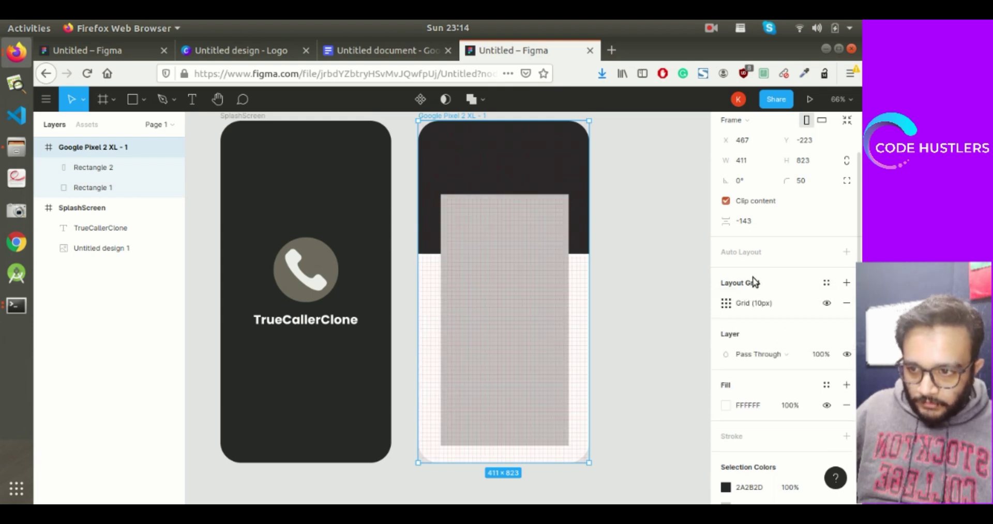
{"action": "left_click", "coordinate": [725, 305]}
{"action": "left_click", "coordinate": [578, 306]}
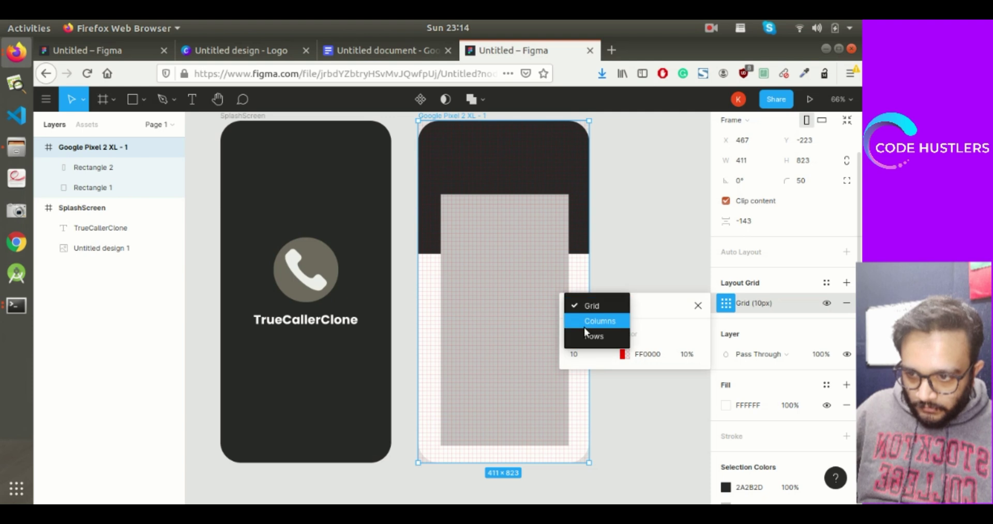
{"action": "left_click", "coordinate": [585, 327]}
{"action": "left_click", "coordinate": [676, 403]}
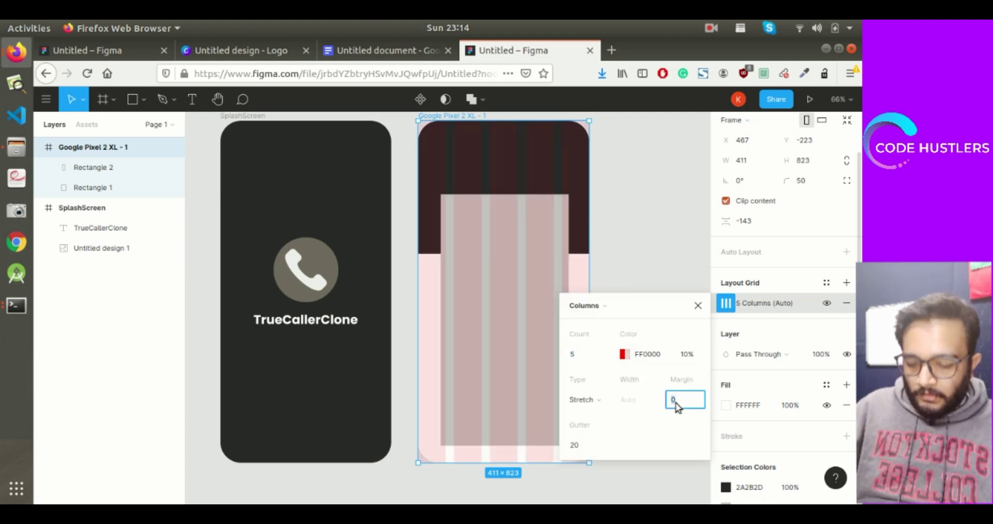
{"action": "left_click", "coordinate": [649, 259]}
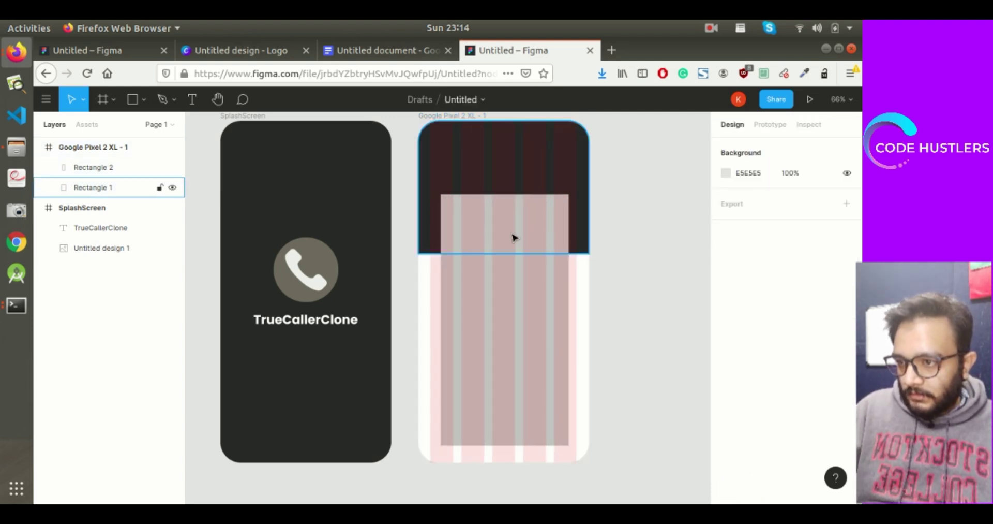
{"action": "left_click", "coordinate": [276, 125]}
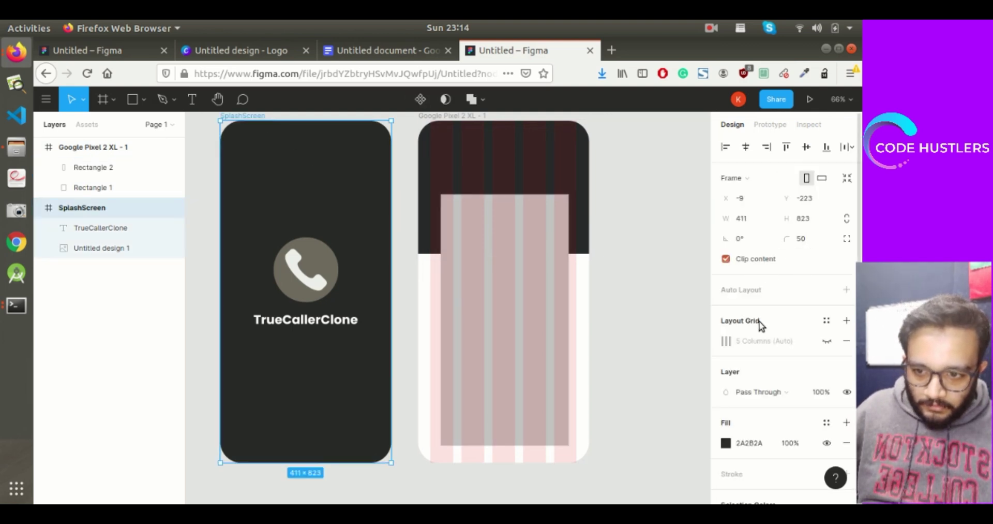
{"action": "left_click", "coordinate": [726, 341]}
Step: Widen Rectangle 2 on both sides to 351 wide, starting at X 30
{"action": "left_click", "coordinate": [651, 271]}
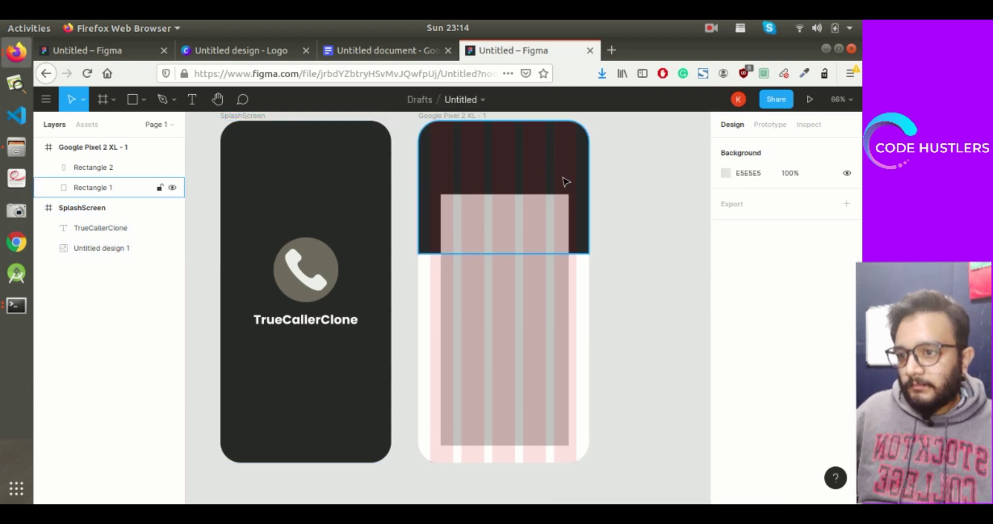
{"action": "left_click", "coordinate": [565, 182]}
{"action": "left_click", "coordinate": [538, 330]}
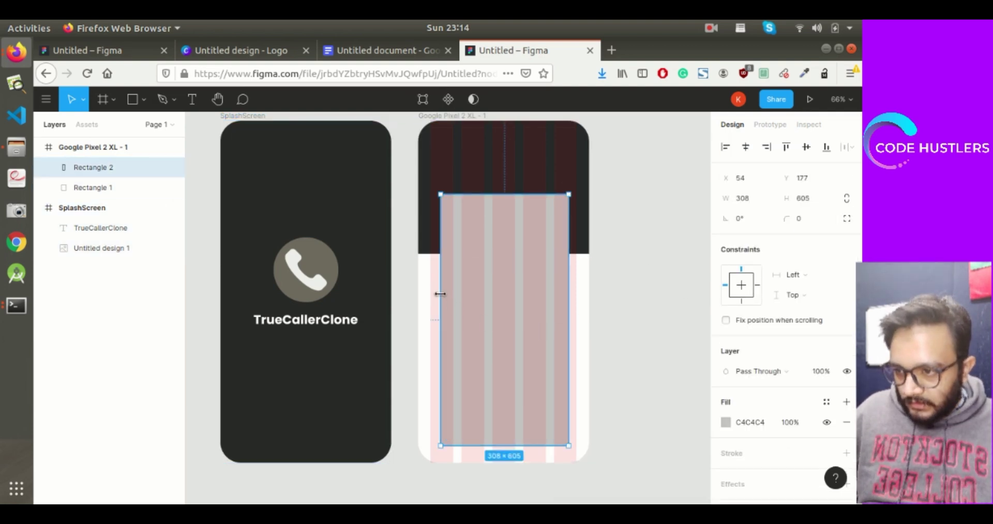
{"action": "left_click_drag", "start_coordinate": [440, 293], "coordinate": [430, 292]}
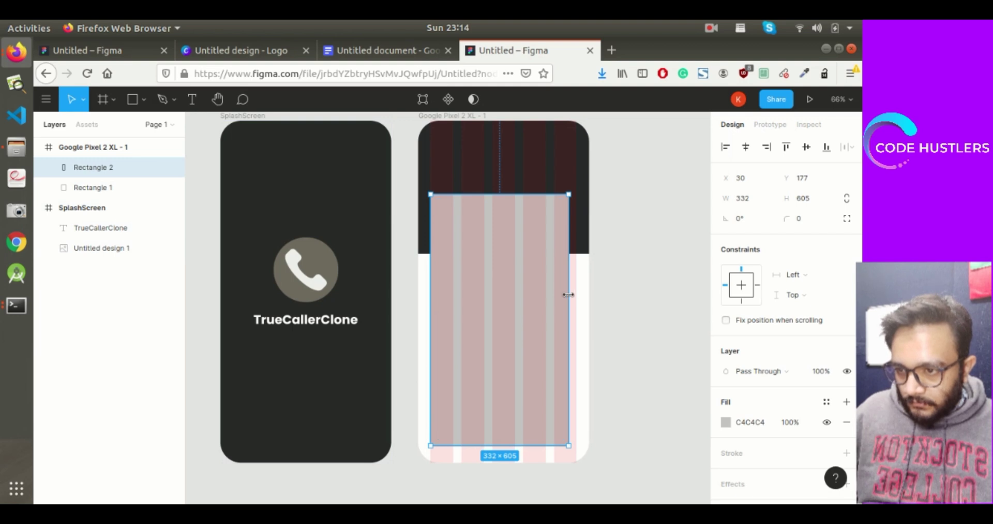
{"action": "left_click_drag", "start_coordinate": [569, 294], "coordinate": [577, 294]}
{"action": "left_click", "coordinate": [627, 279]}
{"action": "scroll", "coordinate": [628, 307], "scroll_direction": "down", "scroll_amount": 1}
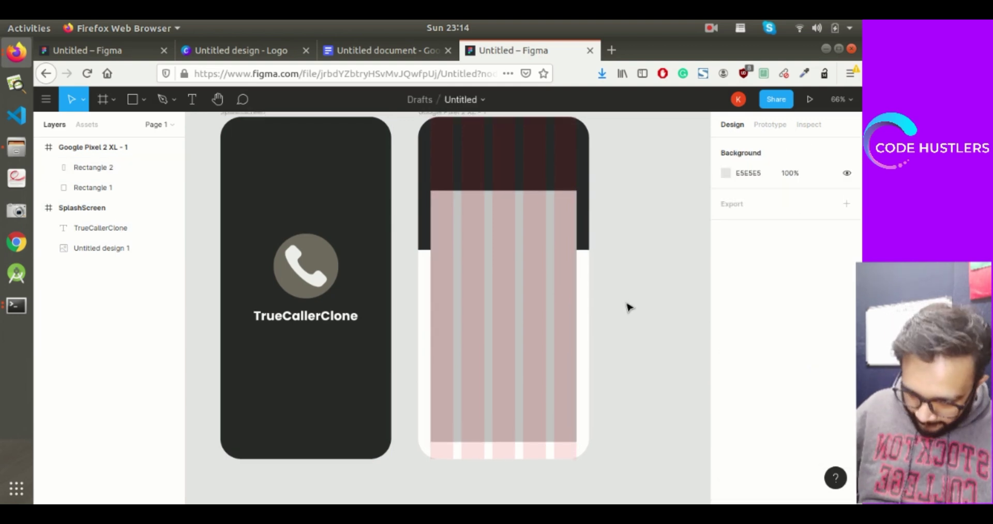
Step: Give Rectangle 2 a corner radius of 20 and a white FFFFFF fill
{"action": "left_click", "coordinate": [505, 317]}
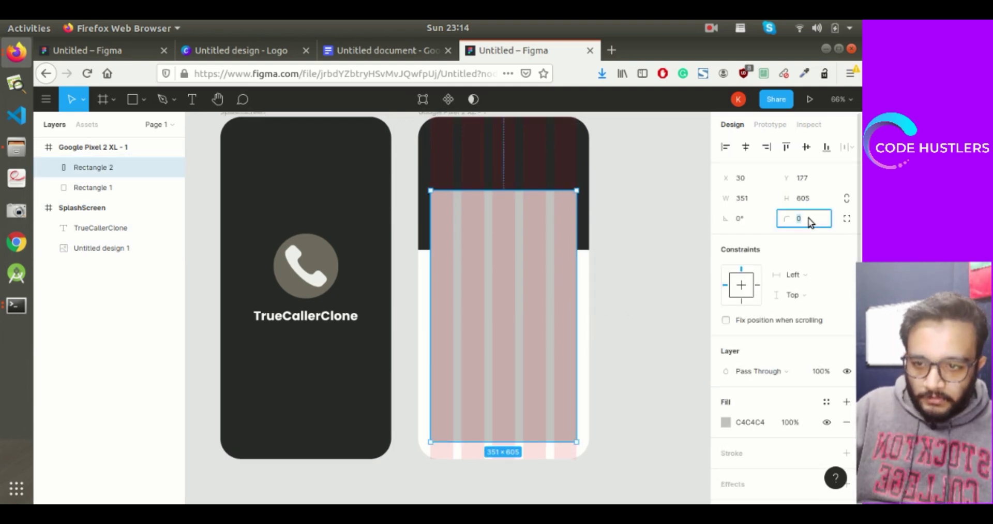
{"action": "type", "text": "10"}
{"action": "left_click", "coordinate": [667, 261]}
{"action": "scroll", "coordinate": [568, 246], "scroll_direction": "up", "scroll_amount": 1}
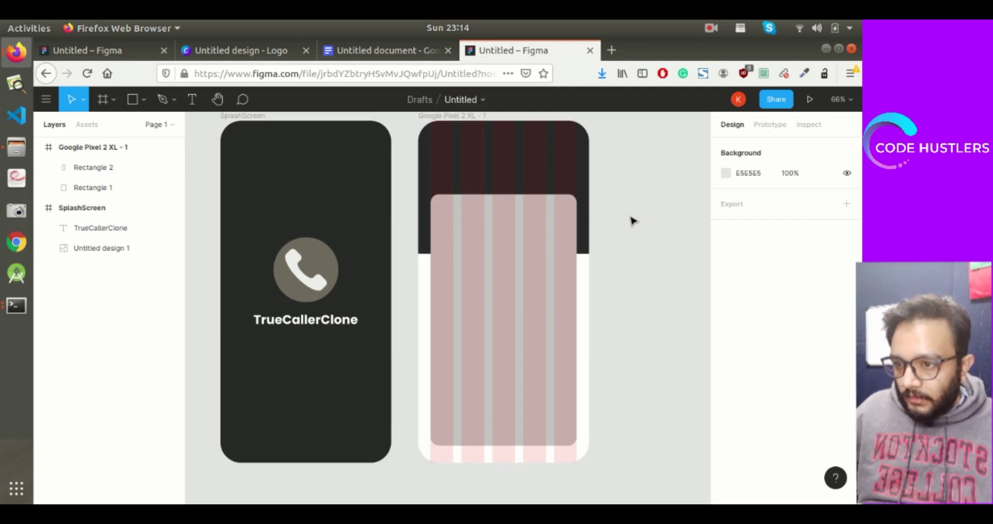
{"action": "left_click", "coordinate": [567, 246]}
{"action": "left_click", "coordinate": [755, 422]}
{"action": "type", "text": "fff"}
{"action": "left_click", "coordinate": [638, 370]}
{"action": "left_click", "coordinate": [575, 306]}
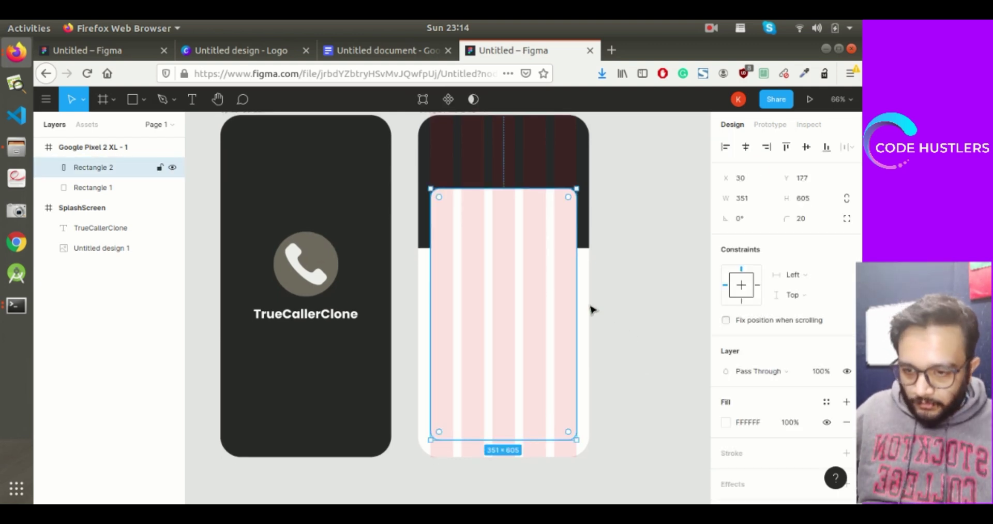
Step: Add a Drop Shadow effect to the white card and try a shadow opacity of 50
{"action": "scroll", "coordinate": [672, 331], "scroll_direction": "down", "scroll_amount": 1}
{"action": "scroll", "coordinate": [770, 396], "scroll_direction": "down", "scroll_amount": 2}
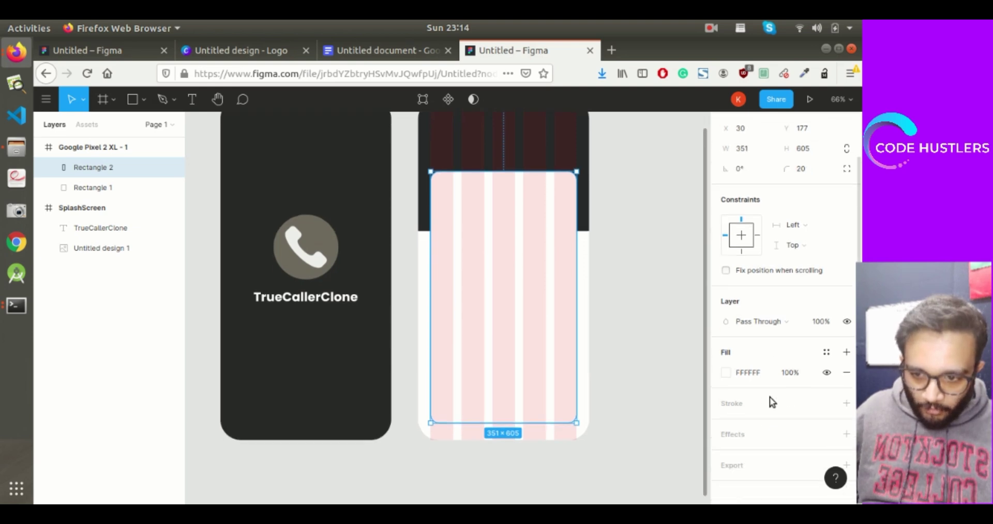
{"action": "left_click", "coordinate": [765, 425]}
{"action": "left_click", "coordinate": [768, 446]}
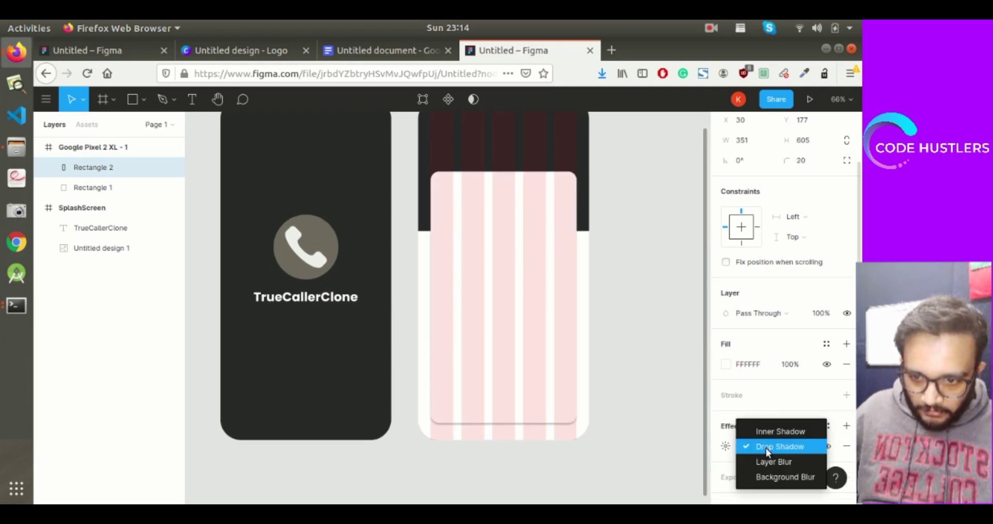
{"action": "left_click", "coordinate": [767, 448]}
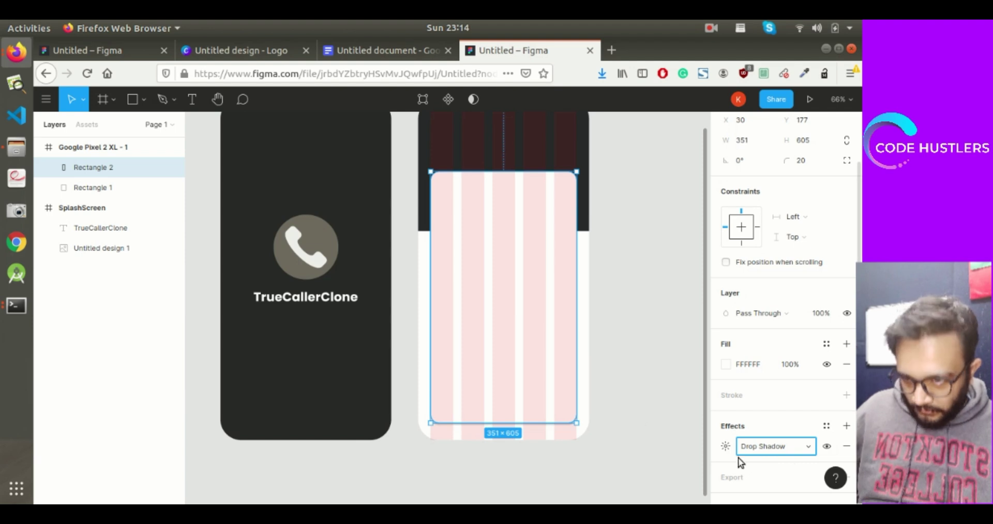
{"action": "left_click", "coordinate": [726, 446]}
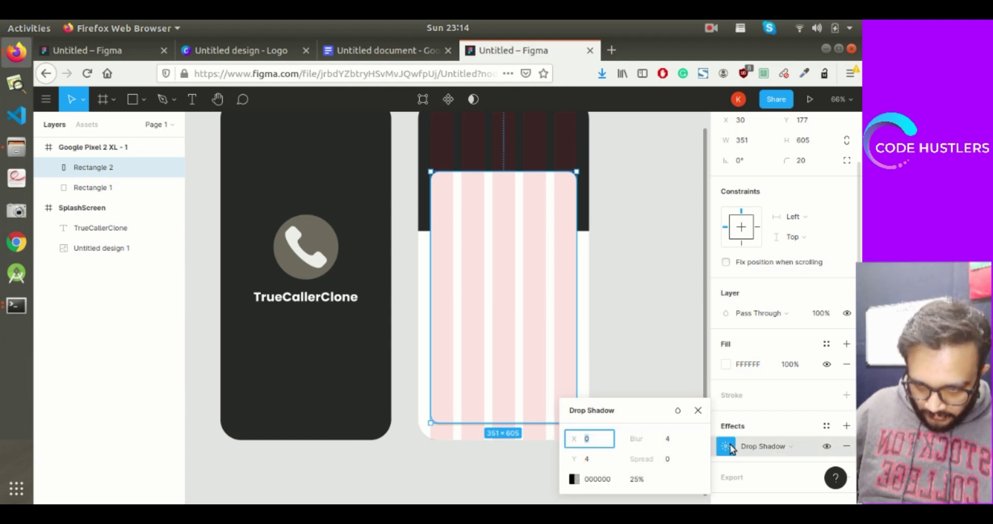
{"action": "left_click", "coordinate": [637, 480]}
{"action": "type", "text": "50"}
{"action": "left_click", "coordinate": [674, 439]}
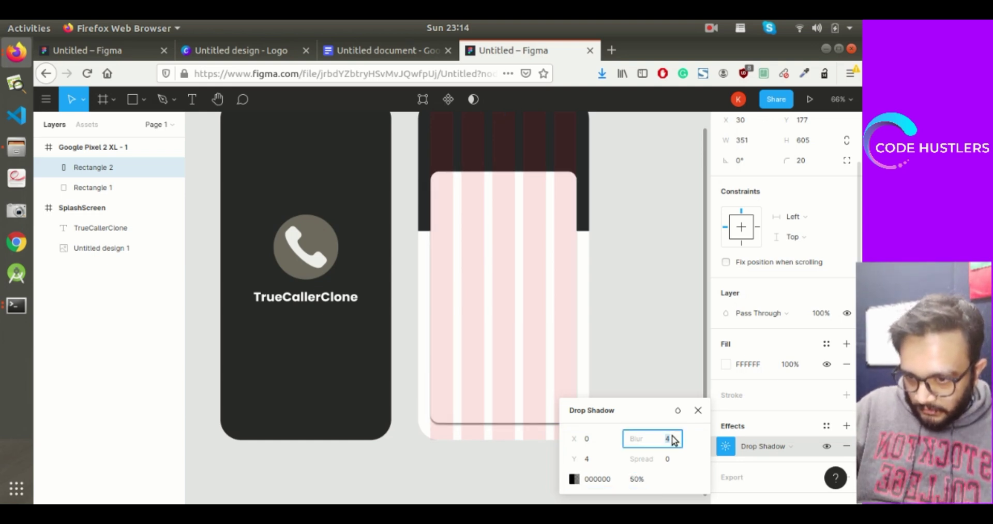
{"action": "left_click", "coordinate": [674, 325]}
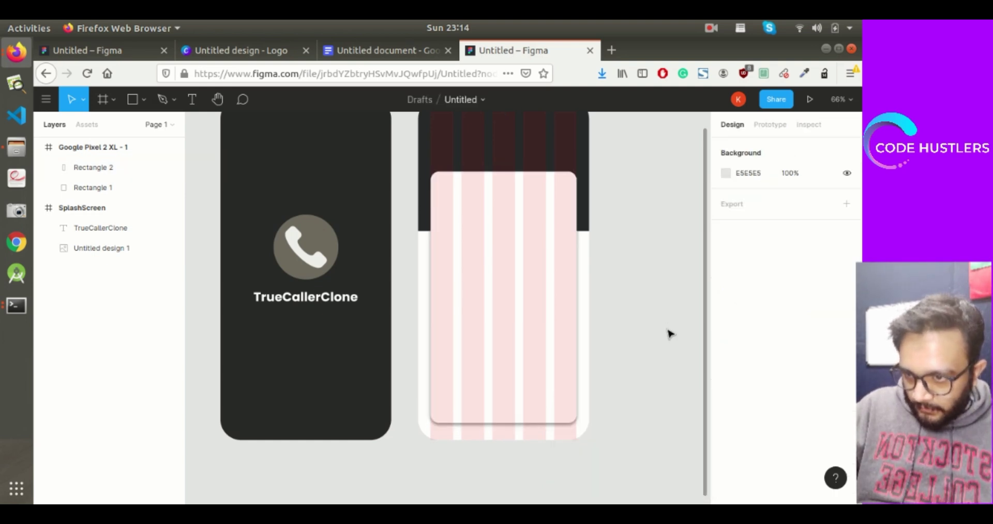
Step: Review the card's drop shadow blur and spread values in the shadow settings
{"action": "left_click", "coordinate": [539, 313]}
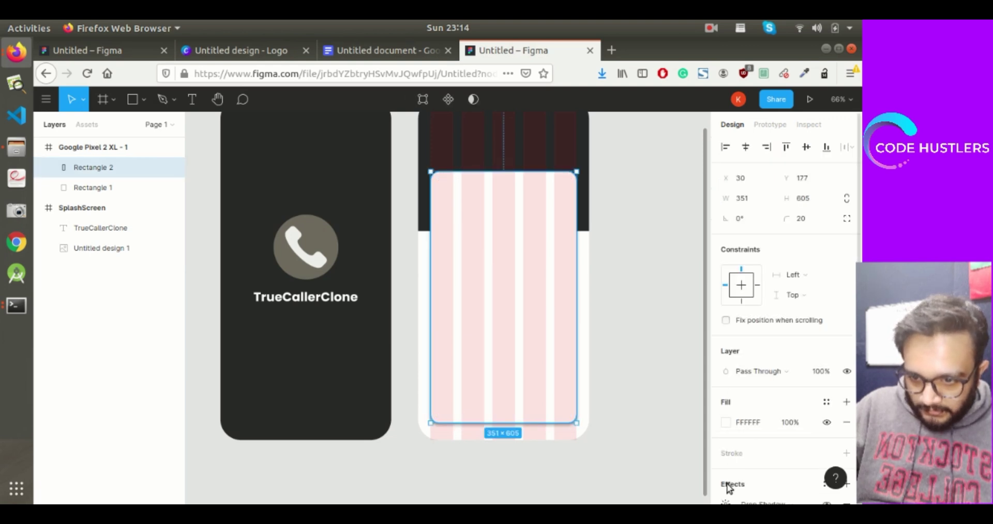
{"action": "scroll", "coordinate": [730, 488], "scroll_direction": "down", "scroll_amount": 3}
{"action": "left_click", "coordinate": [726, 430]}
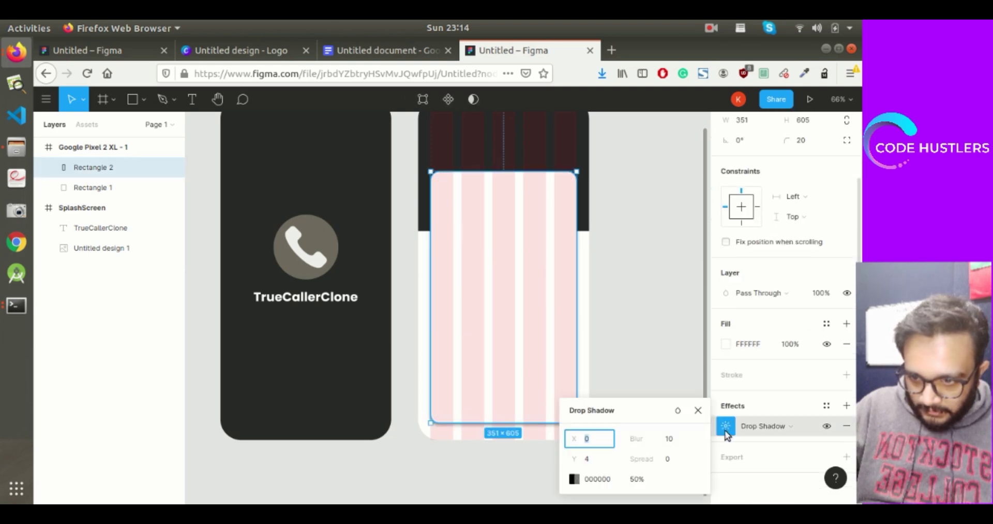
{"action": "left_click", "coordinate": [673, 436]}
{"action": "left_click", "coordinate": [675, 459]}
{"action": "left_click", "coordinate": [684, 343]}
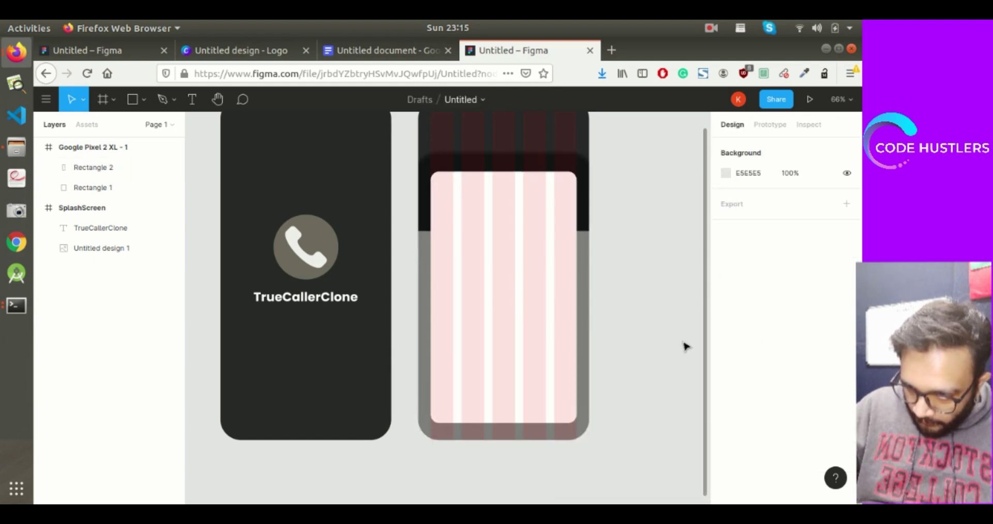
{"action": "left_click", "coordinate": [564, 330]}
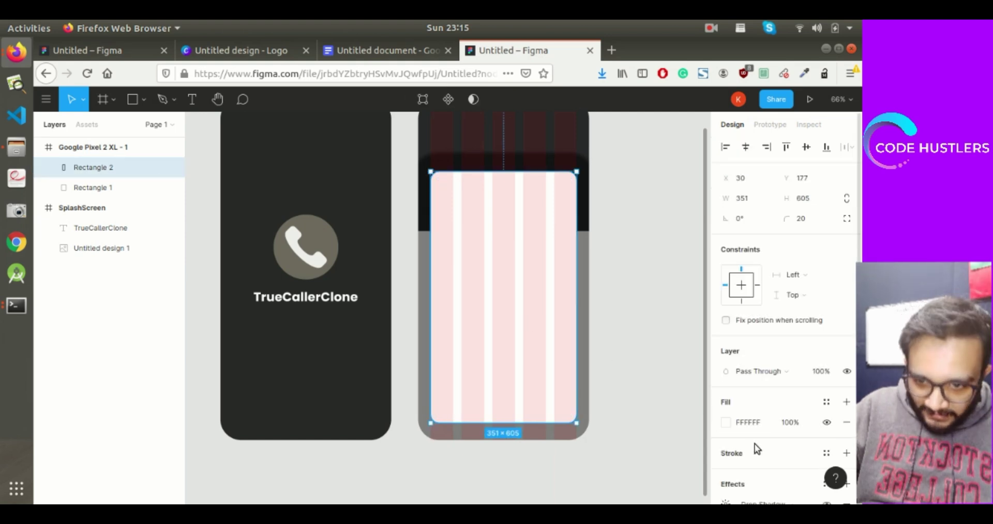
{"action": "scroll", "coordinate": [732, 416], "scroll_direction": "down", "scroll_amount": 3}
{"action": "left_click", "coordinate": [726, 426]}
{"action": "left_click", "coordinate": [679, 458]}
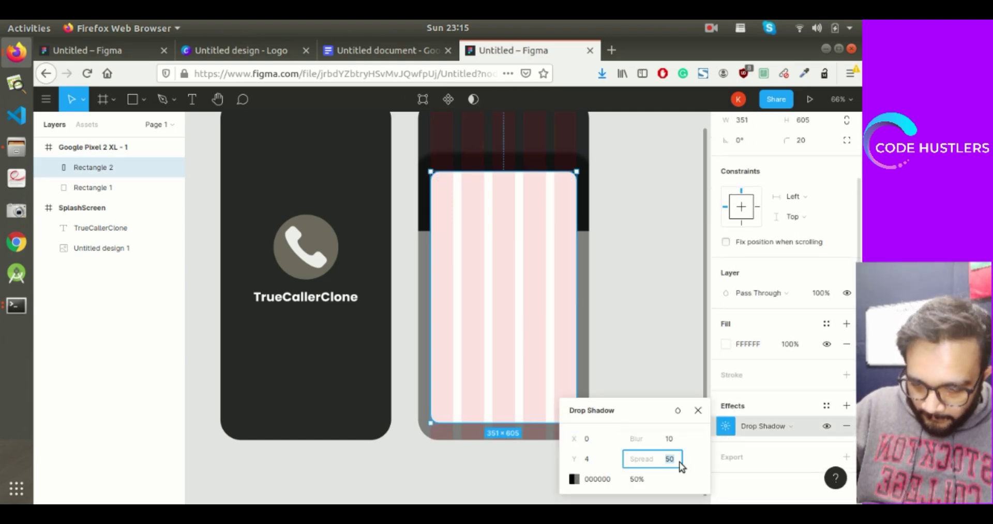
{"action": "left_click", "coordinate": [665, 353]}
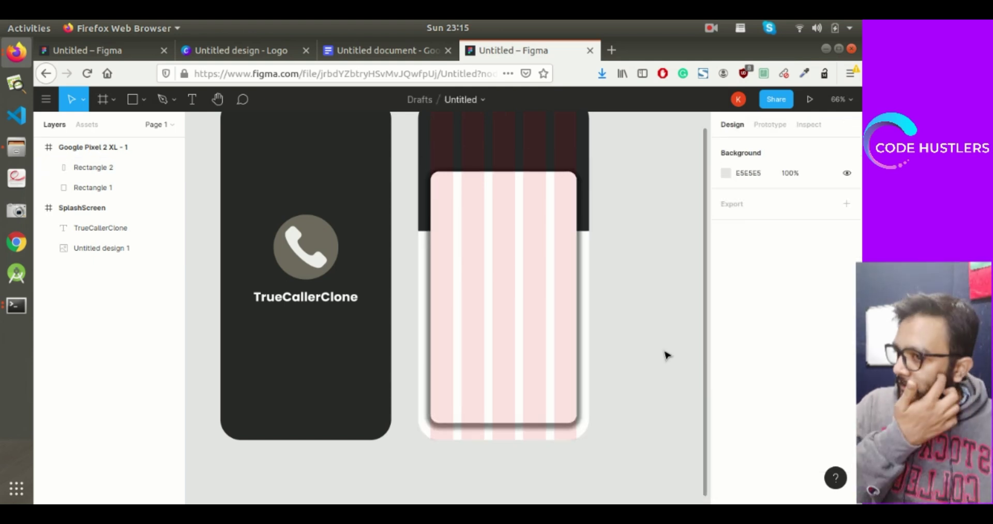
Step: Set the card's shadow blur to 5 and check the spread value
{"action": "left_click", "coordinate": [561, 329]}
{"action": "scroll", "coordinate": [730, 473], "scroll_direction": "down", "scroll_amount": 3}
{"action": "left_click", "coordinate": [726, 425]}
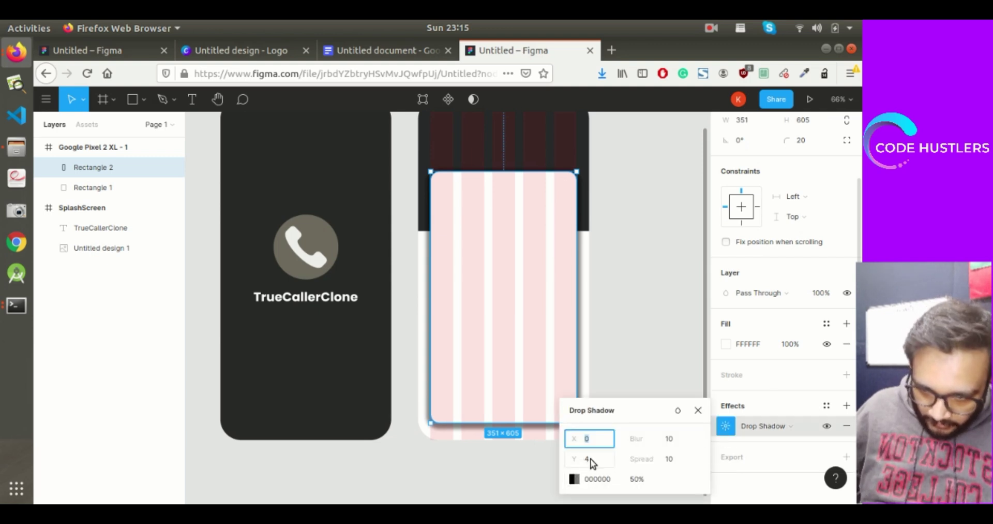
{"action": "left_click", "coordinate": [669, 440]}
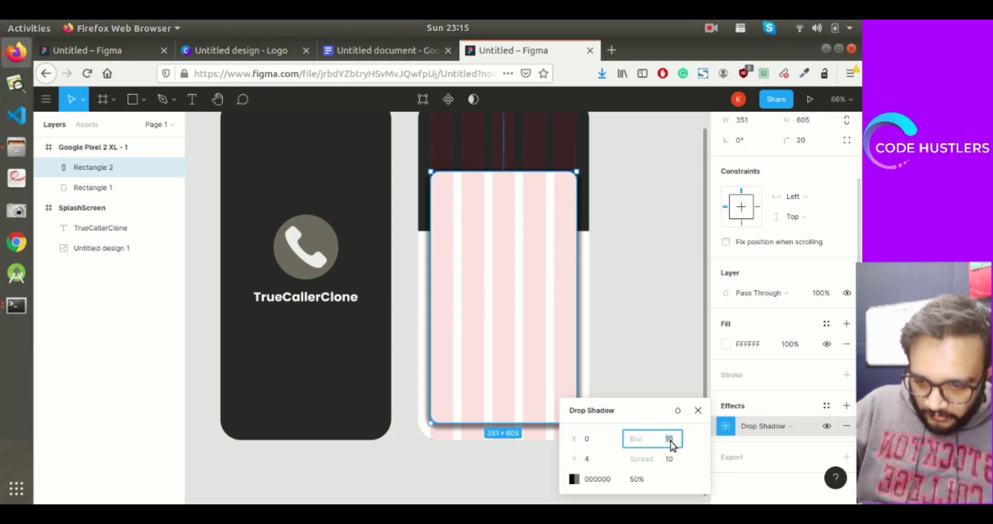
{"action": "type", "text": "5"}
{"action": "left_click", "coordinate": [669, 459]}
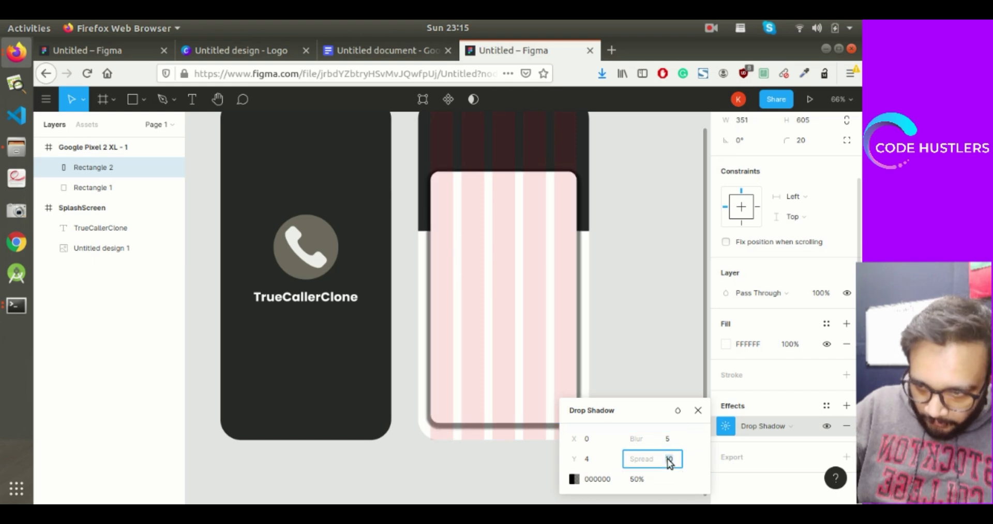
{"action": "left_click", "coordinate": [675, 292]}
{"action": "left_click", "coordinate": [560, 320]}
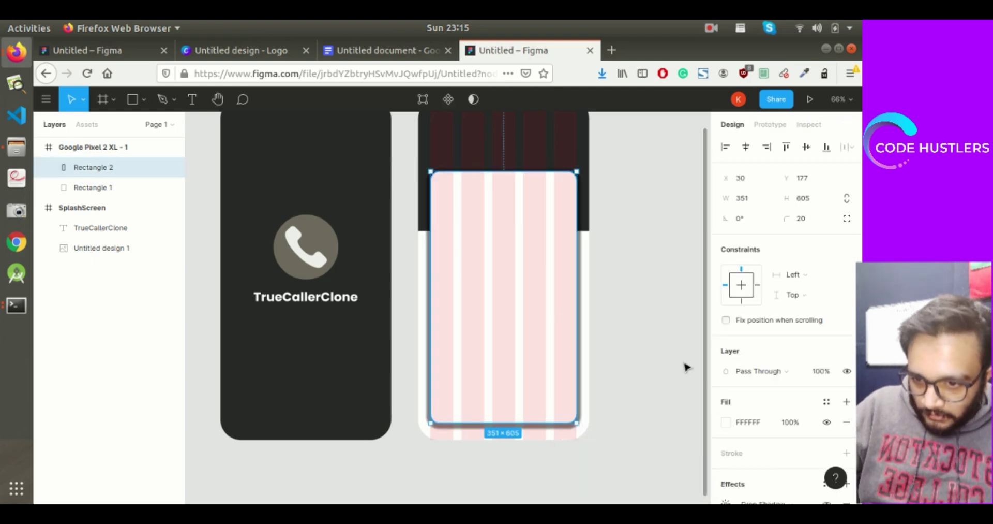
{"action": "scroll", "coordinate": [723, 451], "scroll_direction": "down", "scroll_amount": 1}
{"action": "left_click", "coordinate": [725, 426]}
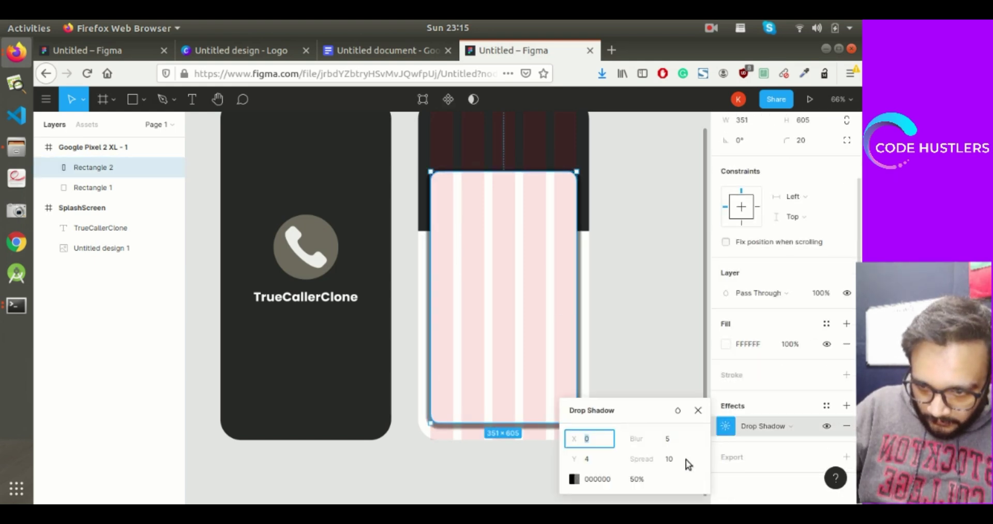
{"action": "left_click", "coordinate": [673, 459]}
{"action": "left_click", "coordinate": [693, 346]}
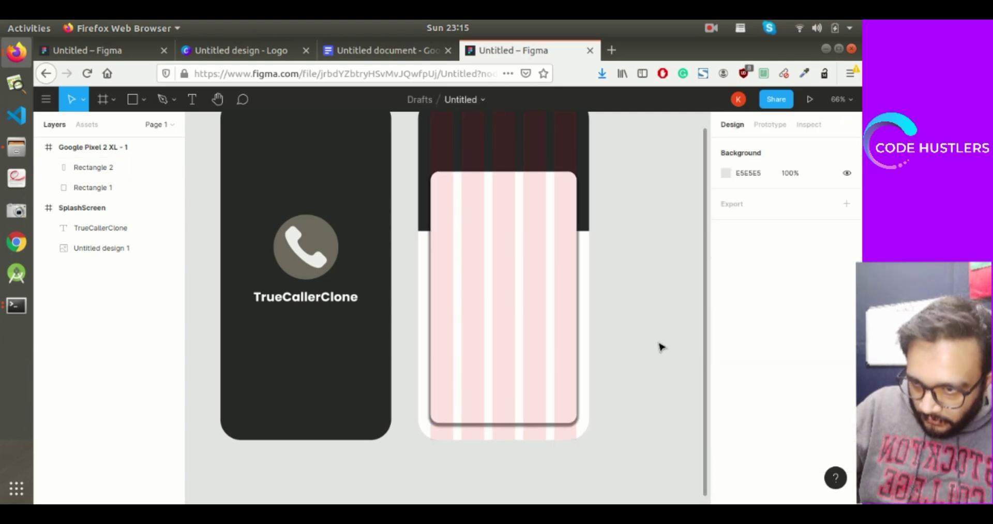
Step: Set the shadow opacity to 40%, after trying 100% and 20%
{"action": "left_click", "coordinate": [548, 357]}
{"action": "scroll", "coordinate": [727, 463], "scroll_direction": "down", "scroll_amount": 2}
{"action": "left_click", "coordinate": [724, 426]}
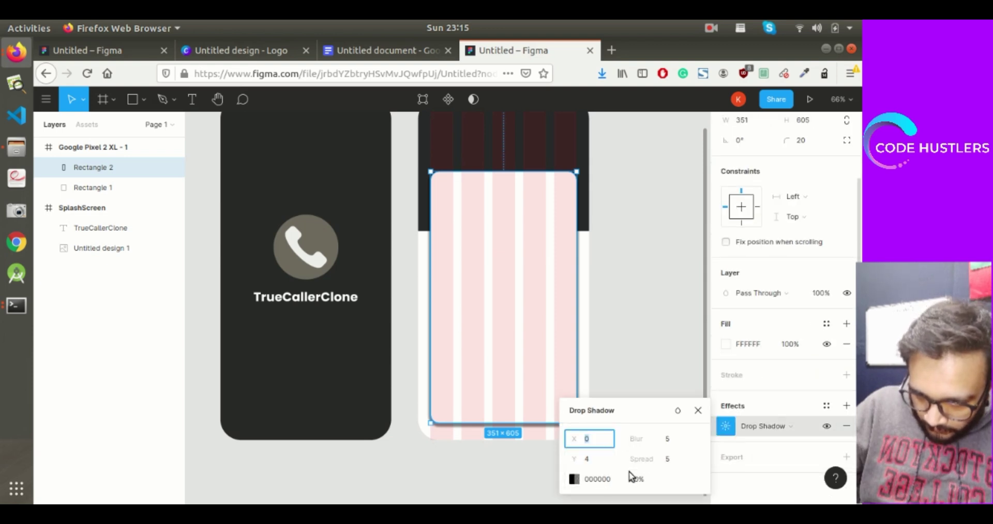
{"action": "left_click", "coordinate": [645, 478]}
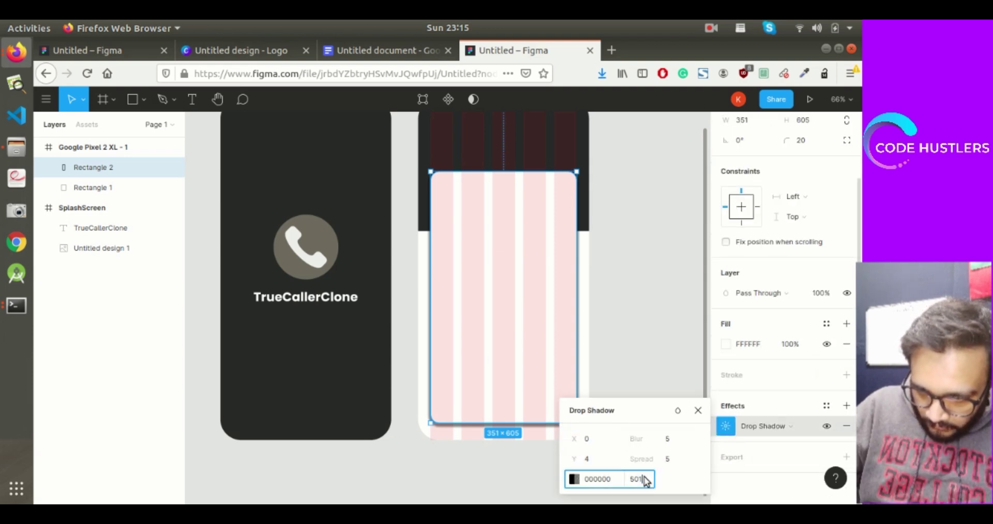
{"action": "key", "text": "Return"}
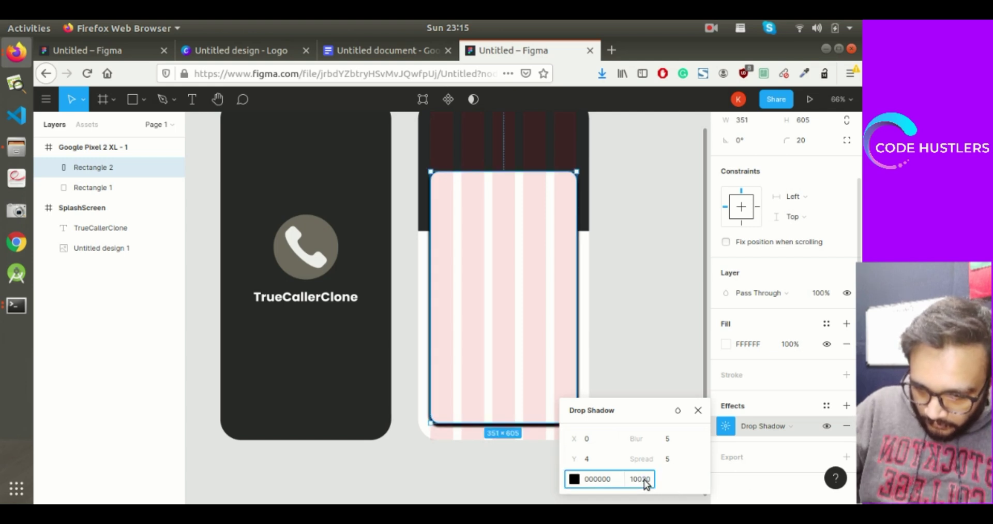
{"action": "type", "text": "20"}
{"action": "key", "text": "Return"}
{"action": "double_click", "coordinate": [653, 482]}
{"action": "type", "text": "40"}
{"action": "key", "text": "Return"}
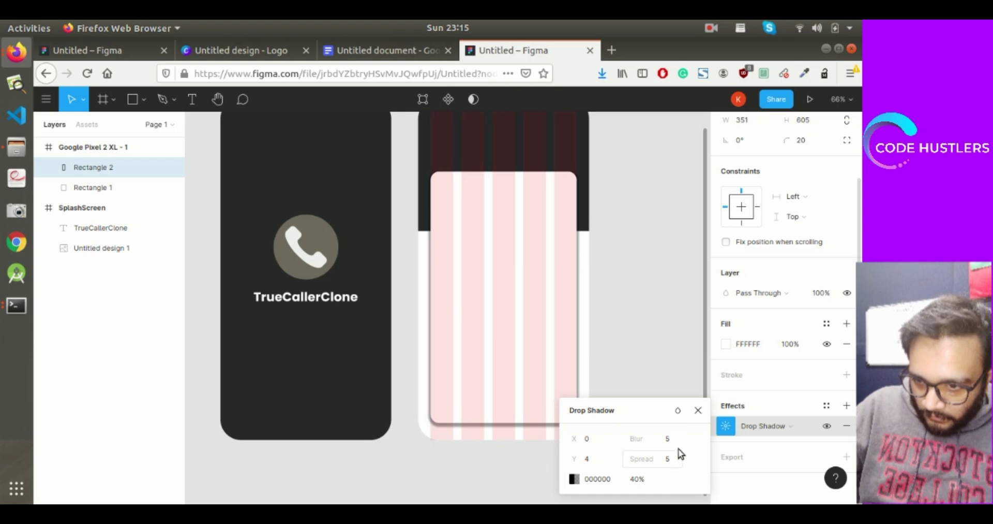
Step: Set the shadow spread to 10 and the blur to 50
{"action": "left_click", "coordinate": [678, 459]}
{"action": "type", "text": "10"}
{"action": "key", "text": "Return"}
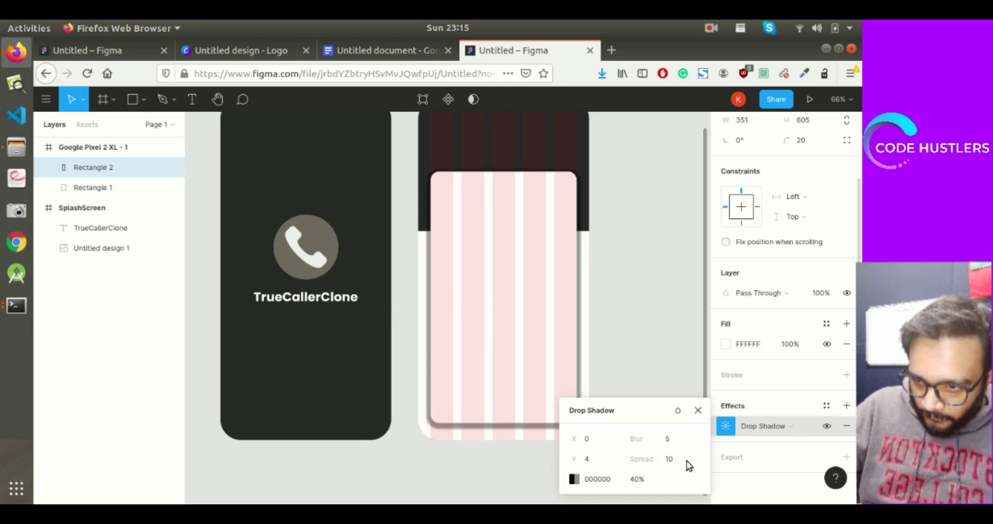
{"action": "left_click", "coordinate": [674, 459]}
{"action": "type", "text": "20"}
{"action": "key", "text": "Return"}
{"action": "left_click", "coordinate": [676, 461]}
{"action": "type", "text": "10"}
{"action": "key", "text": "Return"}
{"action": "left_click", "coordinate": [665, 438]}
{"action": "key", "text": "BackSpace"}
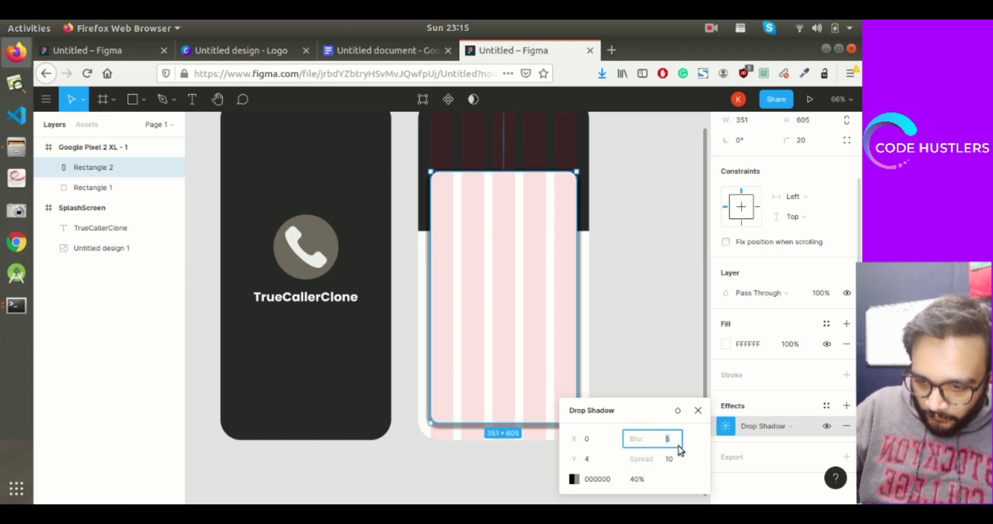
{"action": "type", "text": "50"}
{"action": "key", "text": "Return"}
{"action": "left_click", "coordinate": [677, 329]}
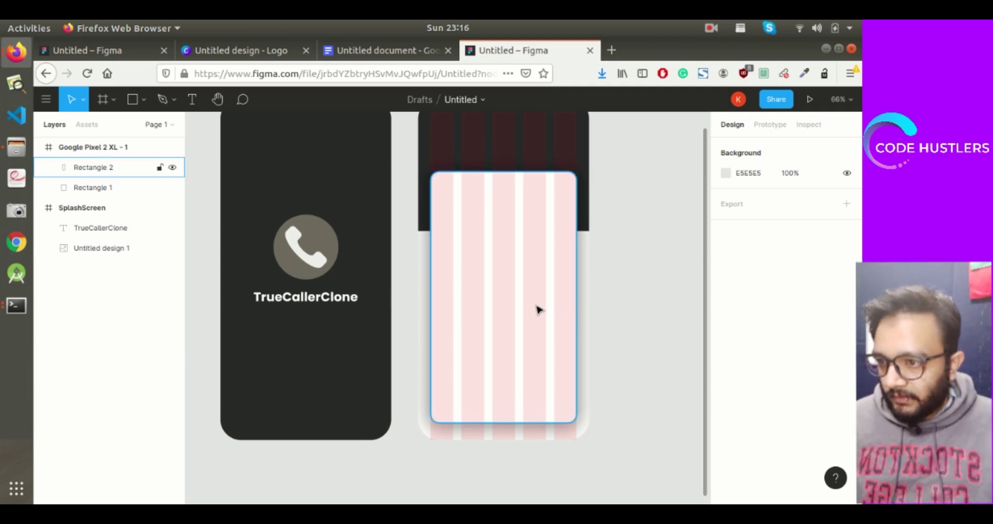
Step: Hide the right phone screen's column layout grid
{"action": "scroll", "coordinate": [526, 306], "scroll_direction": "down", "scroll_amount": 2}
{"action": "left_click", "coordinate": [564, 132]}
{"action": "left_click", "coordinate": [548, 279]}
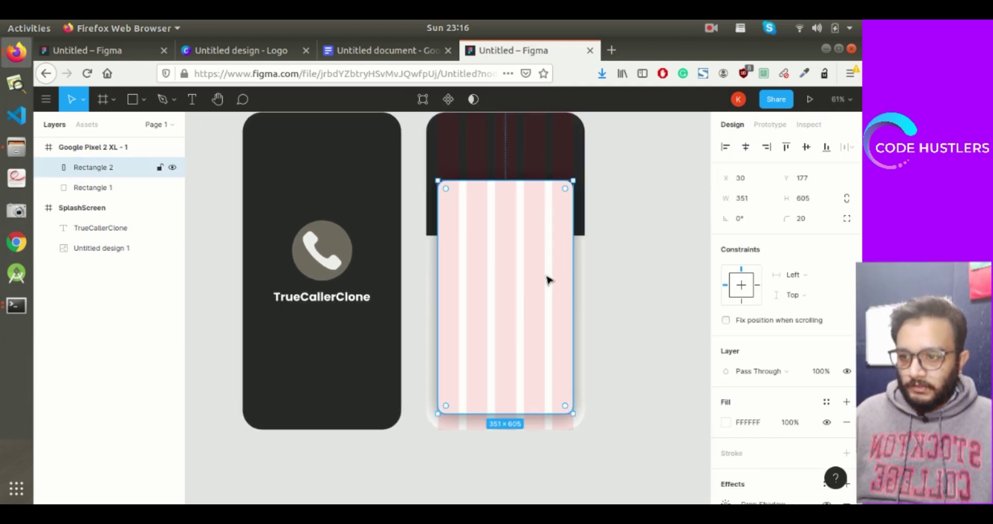
{"action": "scroll", "coordinate": [460, 150], "scroll_direction": "up", "scroll_amount": 1}
{"action": "left_click", "coordinate": [460, 147]}
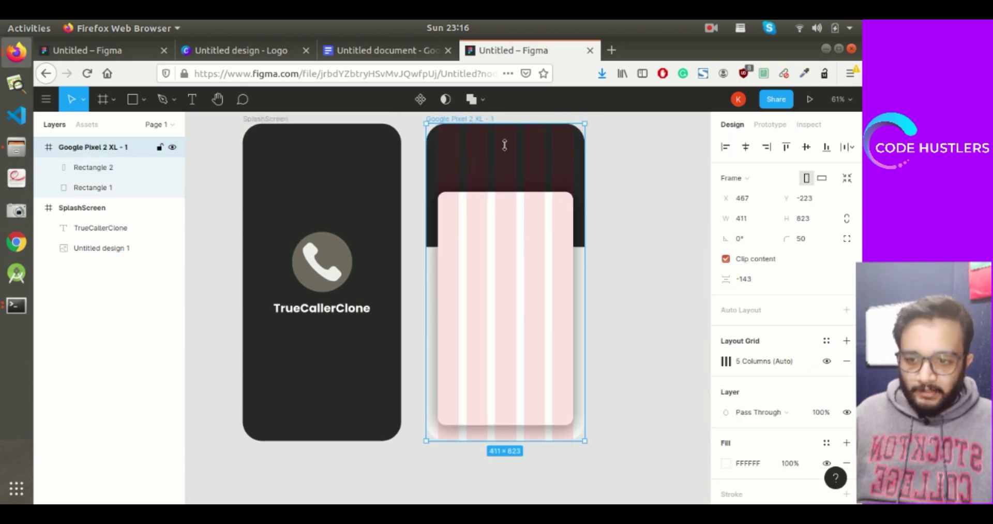
{"action": "left_click", "coordinate": [827, 361]}
{"action": "left_click", "coordinate": [647, 293]}
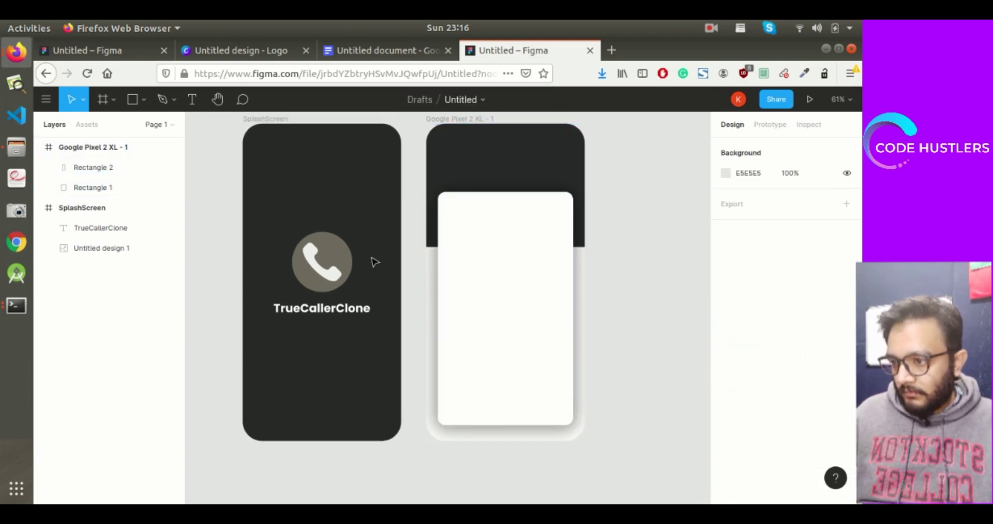
Step: Paste the TrueCallerClone title into the right screen's dark header
{"action": "left_click", "coordinate": [353, 312]}
{"action": "left_click", "coordinate": [486, 290]}
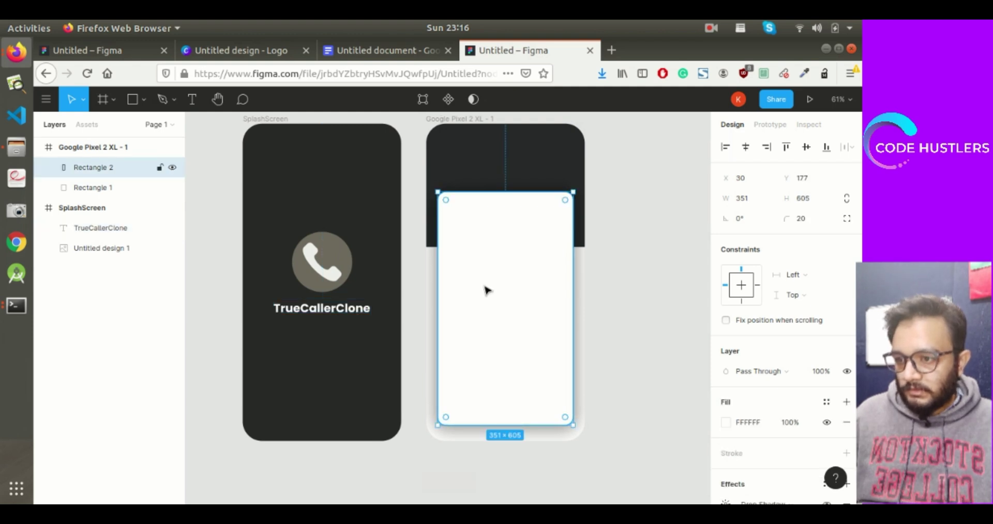
{"action": "key", "text": "ctrl+v"}
{"action": "left_click_drag", "start_coordinate": [496, 308], "coordinate": [503, 149]}
{"action": "left_click", "coordinate": [654, 197]}
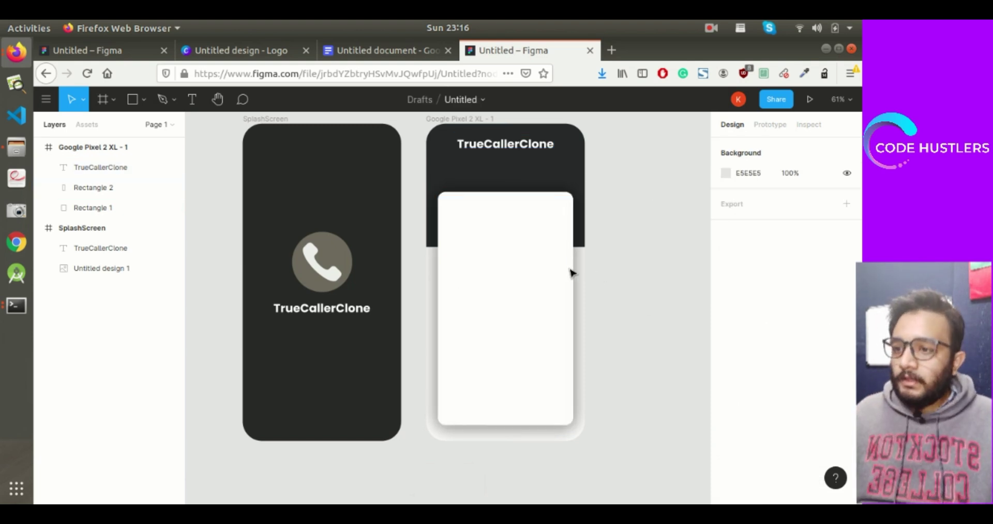
Step: Duplicate the title onto the white card and make its fill black (000000)
{"action": "left_click", "coordinate": [508, 146]}
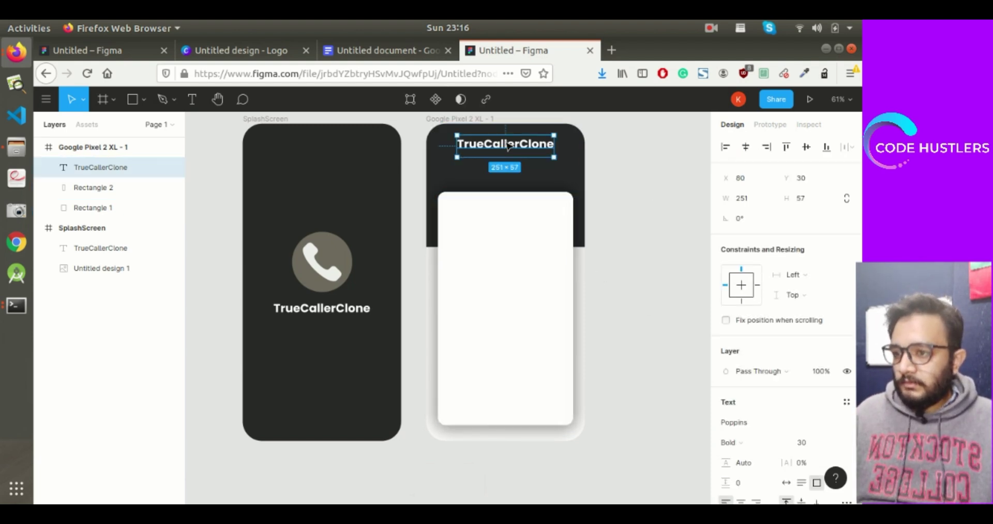
{"action": "key", "text": "ctrl+v"}
{"action": "left_click_drag", "start_coordinate": [510, 147], "coordinate": [514, 216]}
{"action": "double_click", "coordinate": [514, 216]}
{"action": "scroll", "coordinate": [750, 452], "scroll_direction": "down", "scroll_amount": 3}
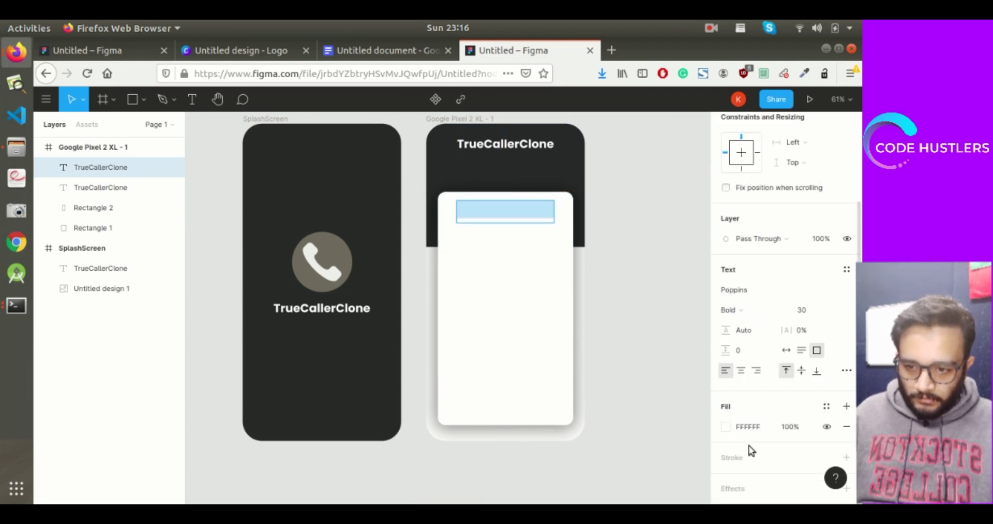
{"action": "left_click", "coordinate": [744, 431]}
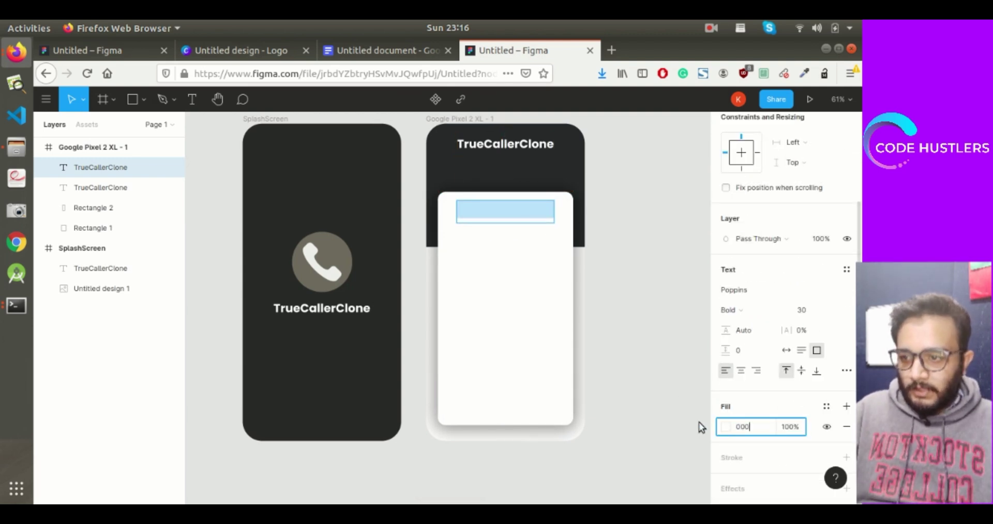
{"action": "type", "text": "000000"}
{"action": "key", "text": "Return"}
Step: Retype the card copy as 'SignUp' and narrow its text box
{"action": "double_click", "coordinate": [532, 209]}
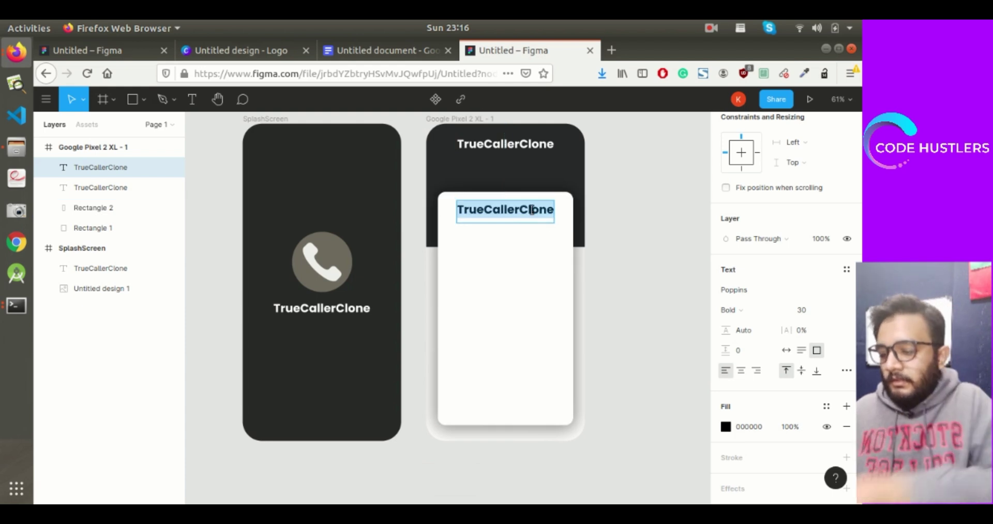
{"action": "type", "text": "SignUp"}
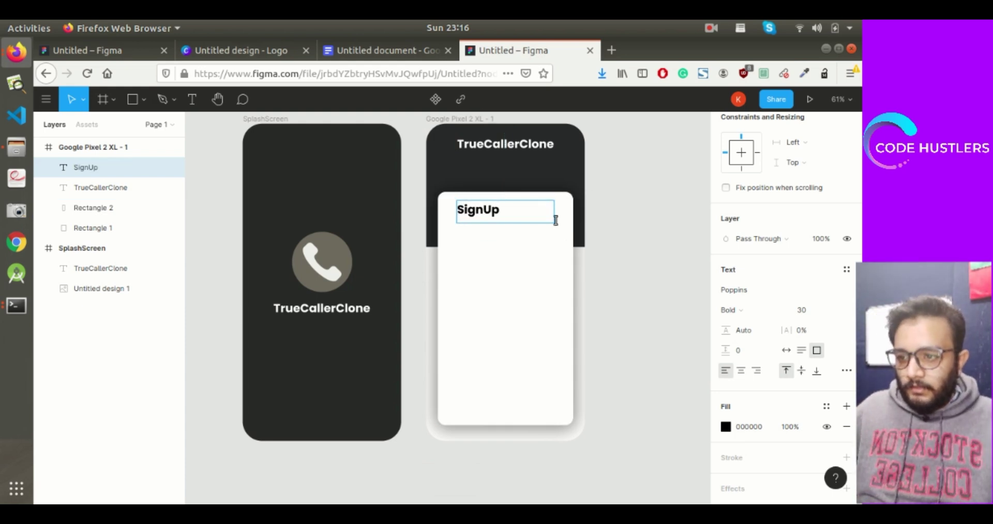
{"action": "key", "text": "Escape"}
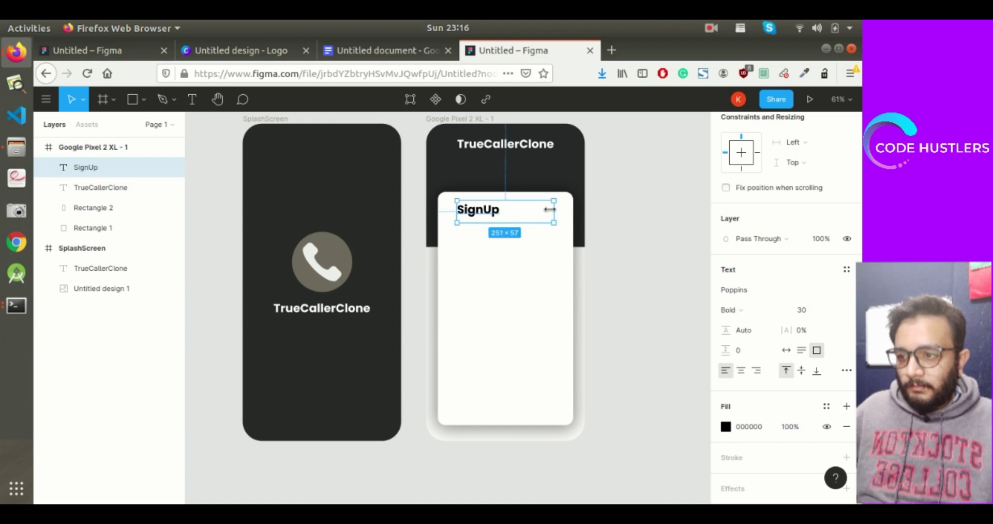
{"action": "left_click_drag", "start_coordinate": [541, 211], "coordinate": [501, 213]}
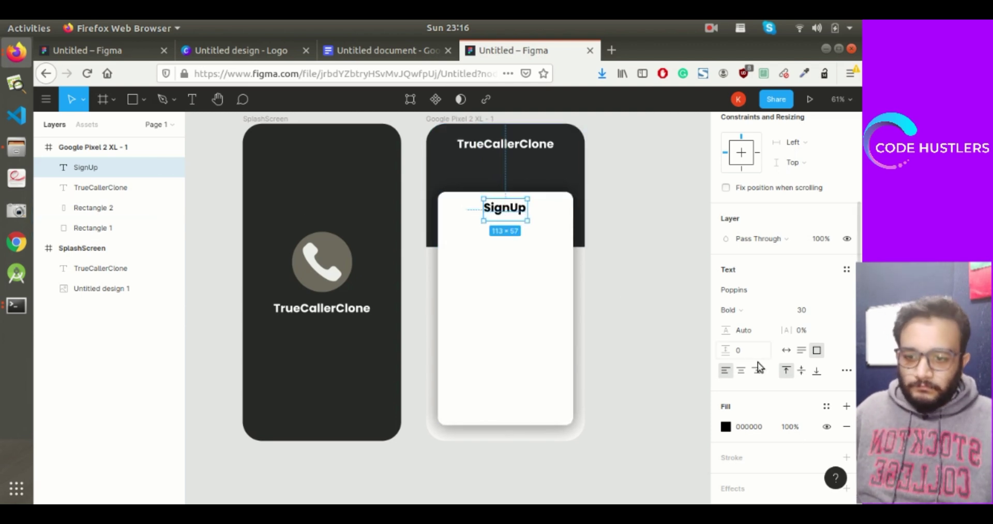
Step: Set SignUp to size 24 and centre it at the top of the card
{"action": "scroll", "coordinate": [827, 426], "scroll_direction": "down", "scroll_amount": 2}
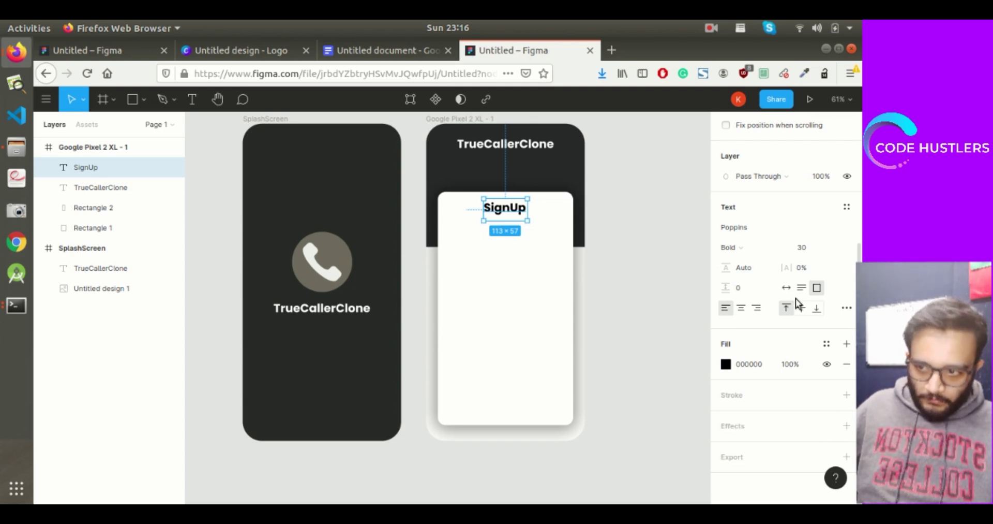
{"action": "left_click", "coordinate": [797, 247]}
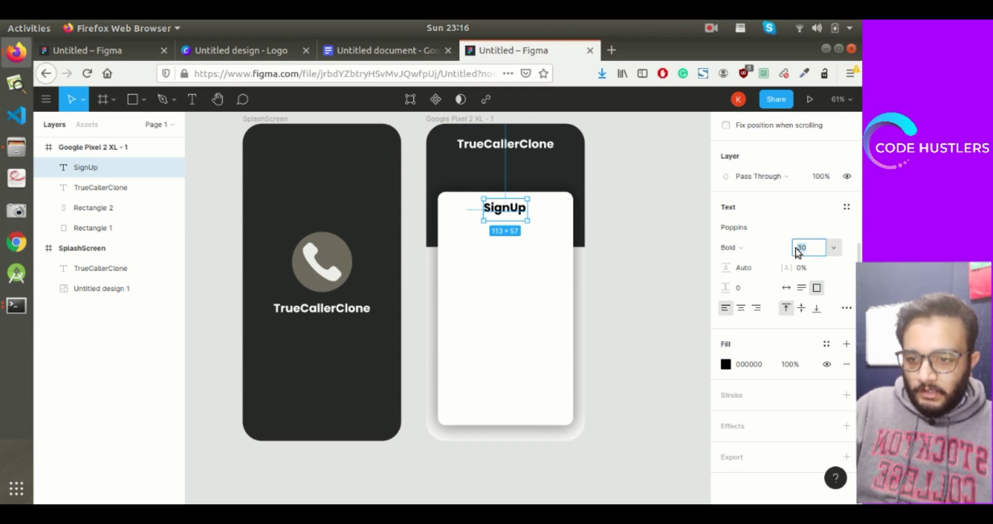
{"action": "type", "text": "24"}
{"action": "left_click", "coordinate": [646, 241]}
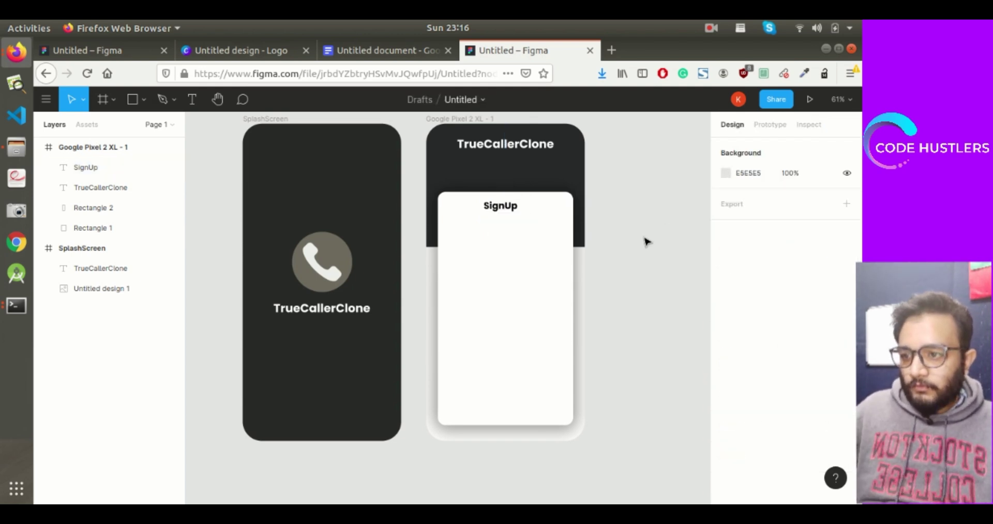
{"action": "left_click", "coordinate": [494, 206]}
{"action": "left_click_drag", "start_coordinate": [524, 209], "coordinate": [513, 207]}
{"action": "left_click", "coordinate": [652, 208]}
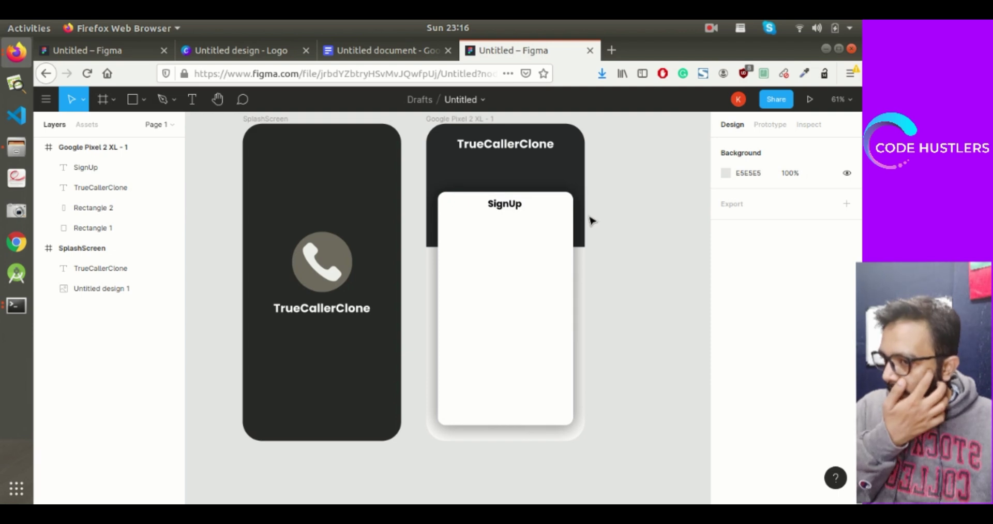
{"action": "left_click", "coordinate": [503, 207]}
{"action": "left_click_drag", "start_coordinate": [502, 209], "coordinate": [501, 211]}
{"action": "left_click", "coordinate": [588, 204]}
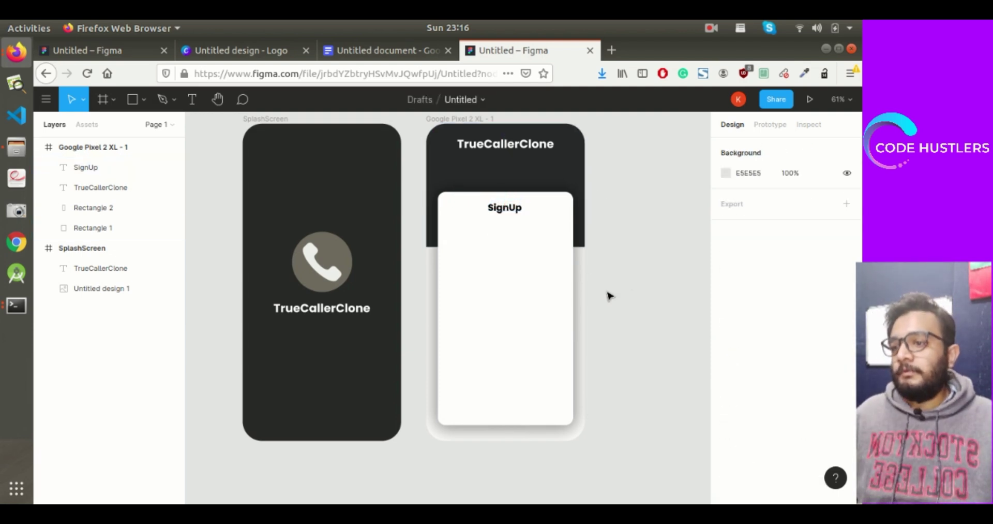
Step: Draw a grey rectangle below SignUp and show the screen's column grid
{"action": "left_click", "coordinate": [134, 101]}
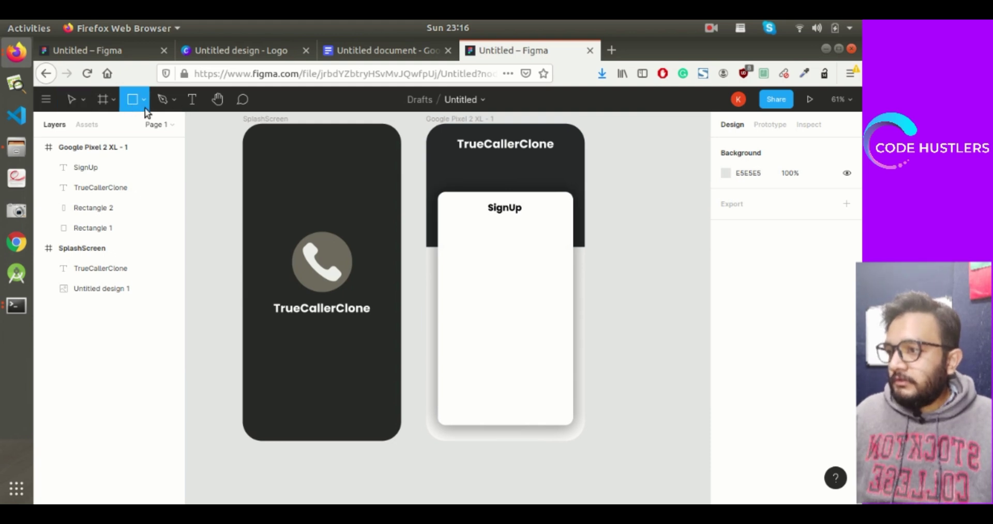
{"action": "mouse_move", "coordinate": [449, 226]}
{"action": "left_mouse_down"}
{"action": "mouse_move", "coordinate": [508, 253]}
{"action": "mouse_move", "coordinate": [567, 249]}
{"action": "mouse_move", "coordinate": [560, 254]}
{"action": "left_mouse_up"}
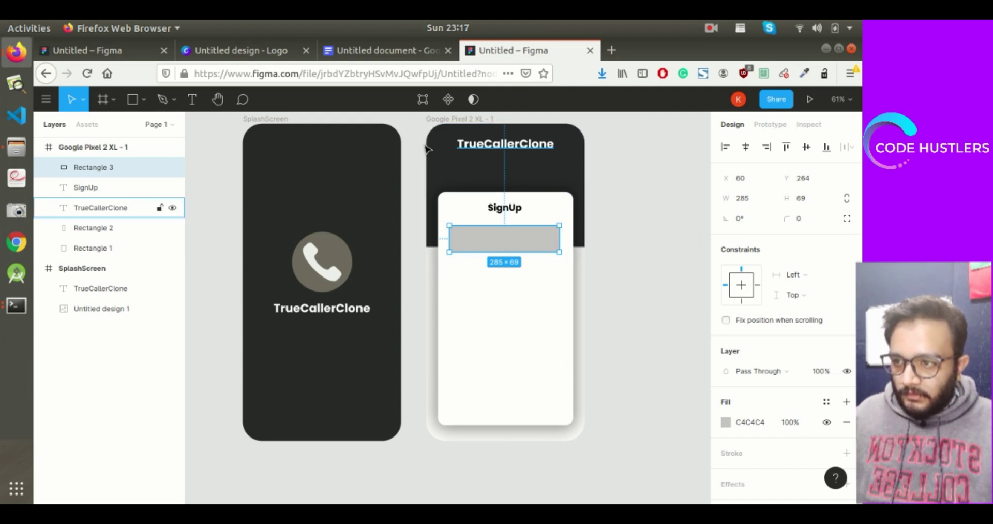
{"action": "left_click", "coordinate": [440, 119]}
{"action": "left_click", "coordinate": [827, 339]}
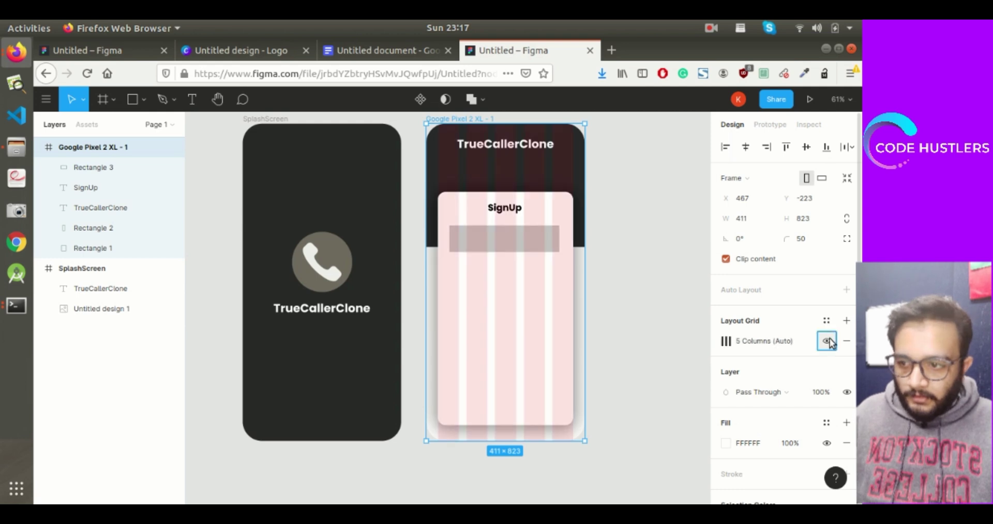
Step: Resize the grey box to a width of 300
{"action": "left_click", "coordinate": [457, 238]}
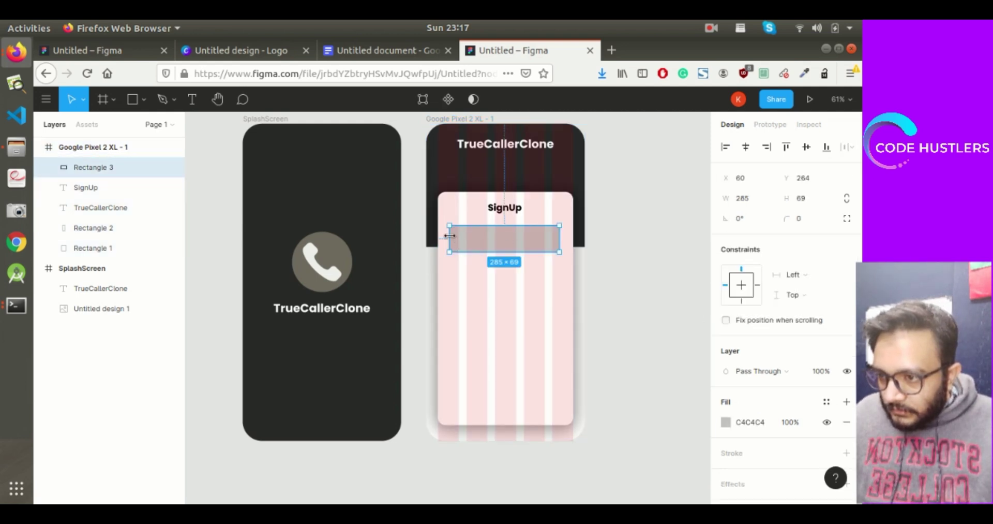
{"action": "left_click_drag", "start_coordinate": [450, 237], "coordinate": [457, 237]}
{"action": "left_click_drag", "start_coordinate": [556, 237], "coordinate": [552, 239]}
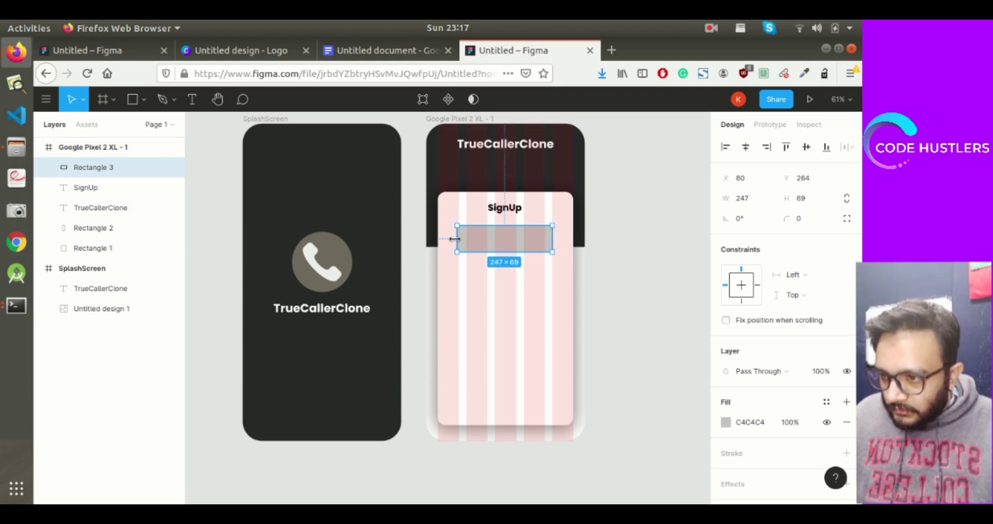
{"action": "left_click_drag", "start_coordinate": [457, 238], "coordinate": [448, 239]}
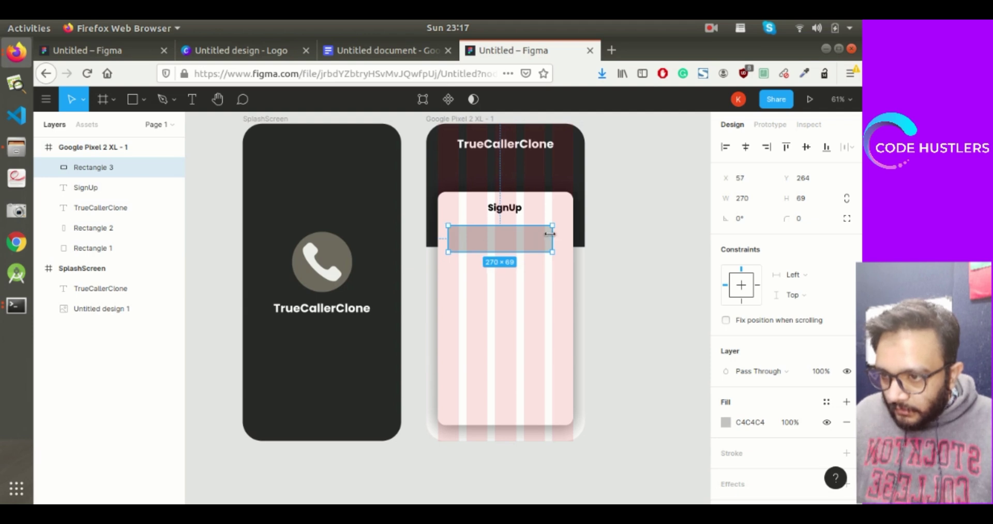
{"action": "left_click_drag", "start_coordinate": [551, 232], "coordinate": [563, 233]}
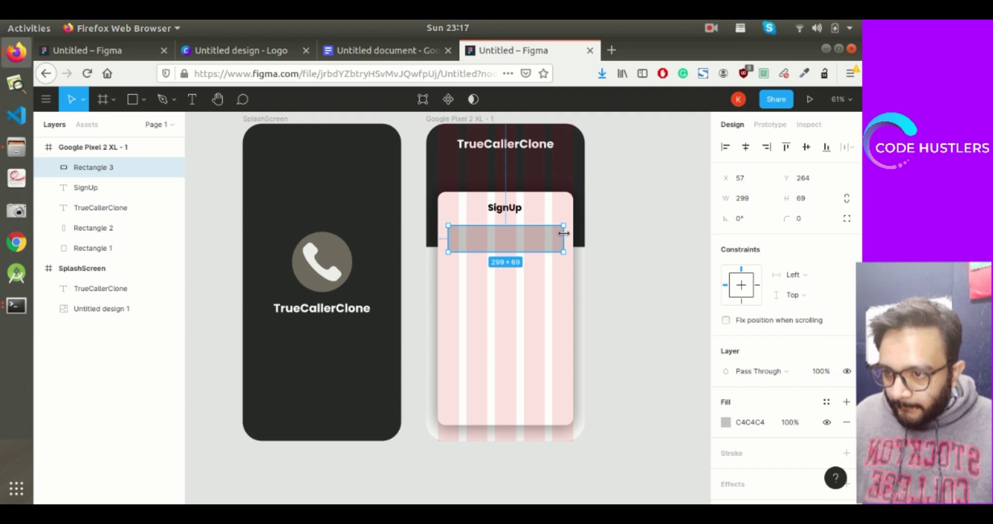
{"action": "left_click_drag", "start_coordinate": [563, 233], "coordinate": [564, 233]}
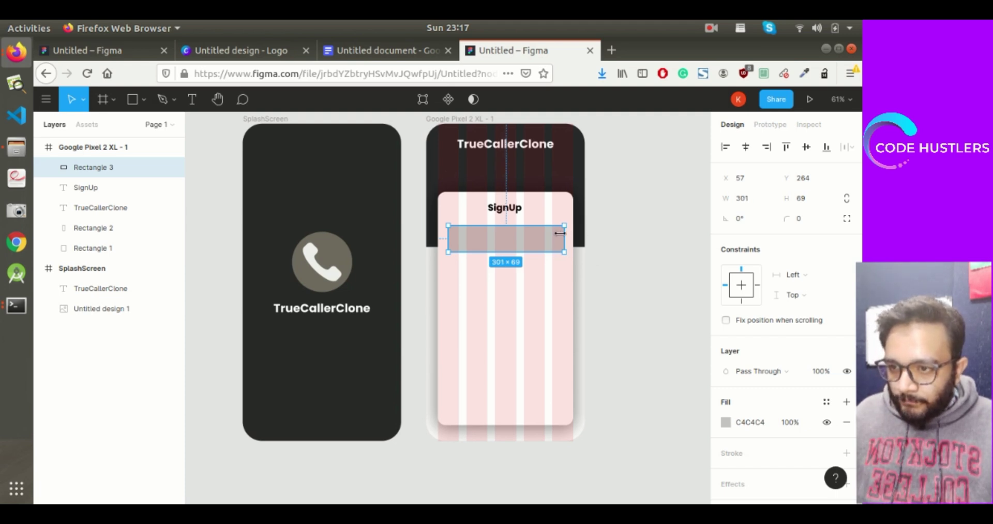
{"action": "left_click", "coordinate": [750, 198]}
{"action": "type", "text": "3"}
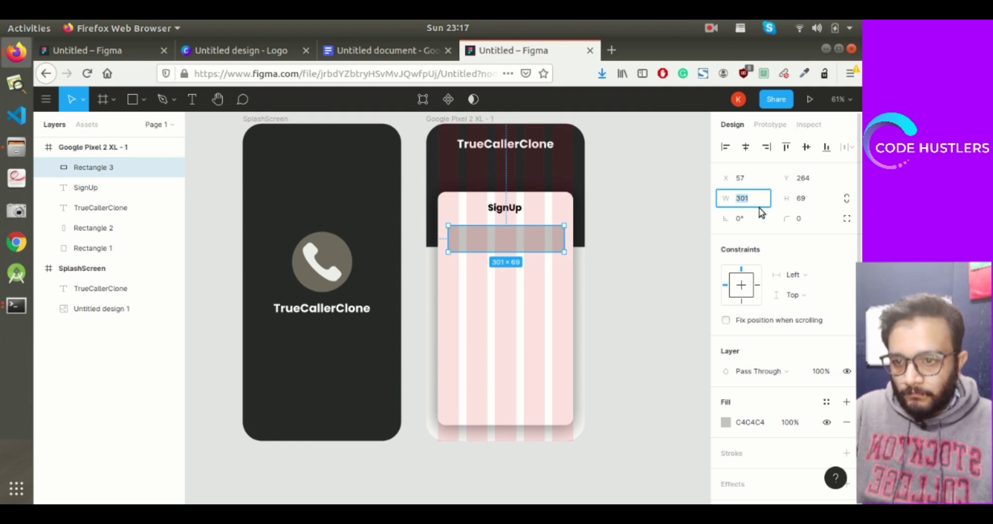
{"action": "type", "text": "00"}
{"action": "left_click", "coordinate": [694, 281]}
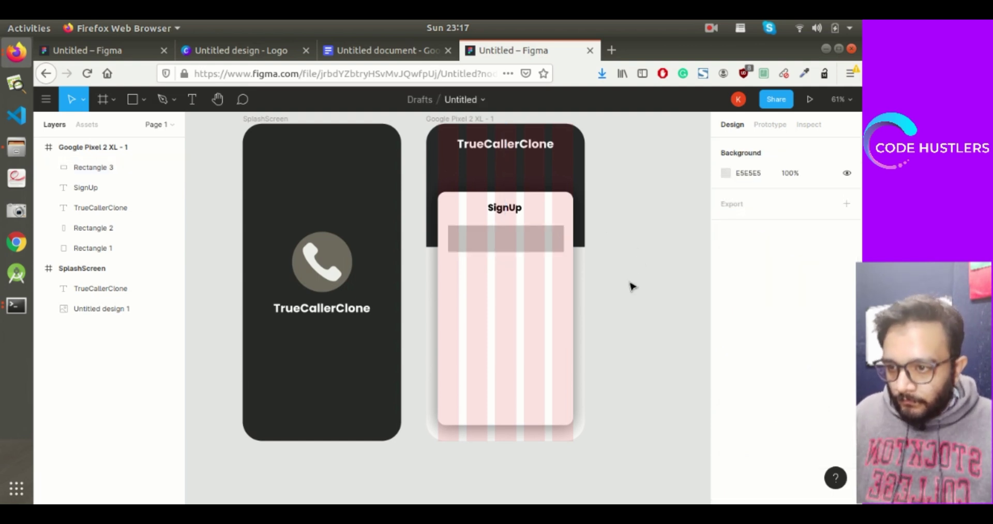
Step: Nudge the grey box into place and hide the frame's column layout grid
{"action": "left_click", "coordinate": [539, 243]}
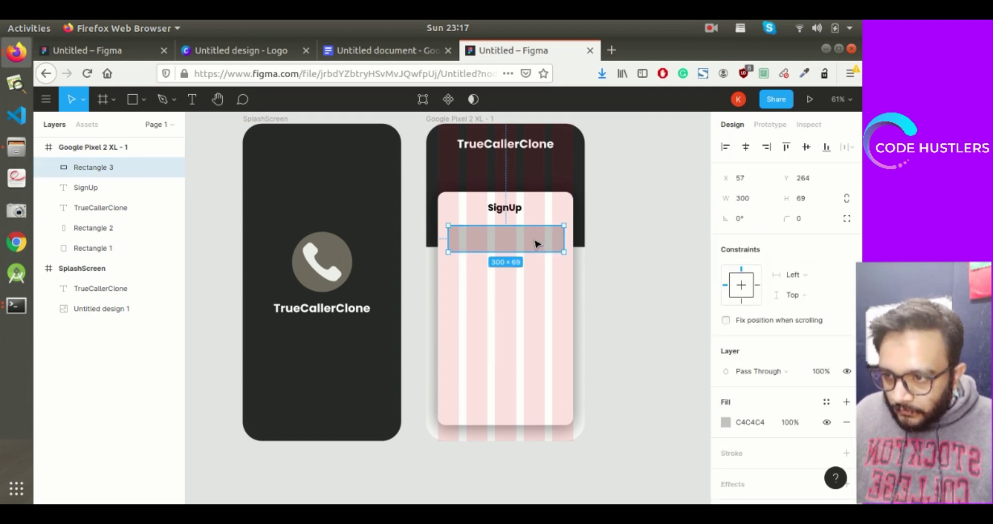
{"action": "left_click_drag", "start_coordinate": [536, 244], "coordinate": [538, 243]}
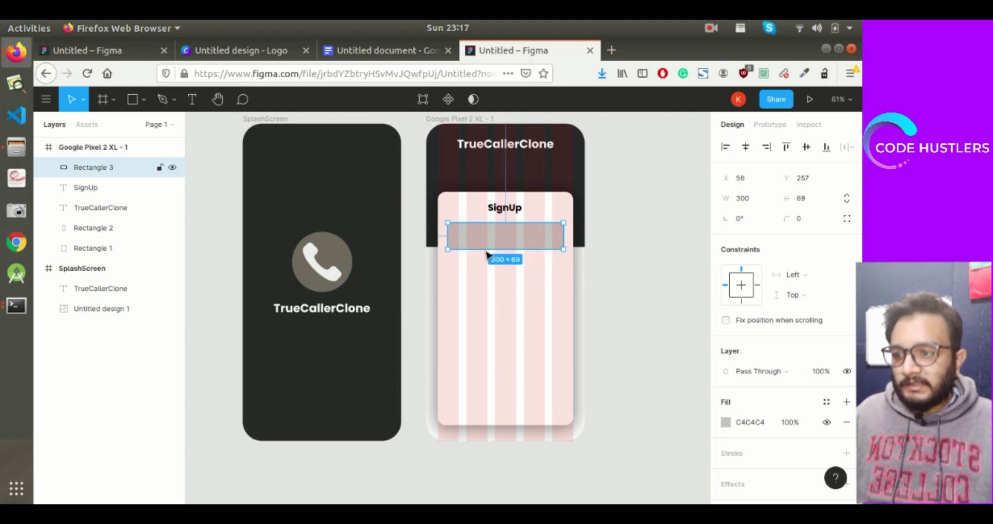
{"action": "left_click", "coordinate": [641, 232]}
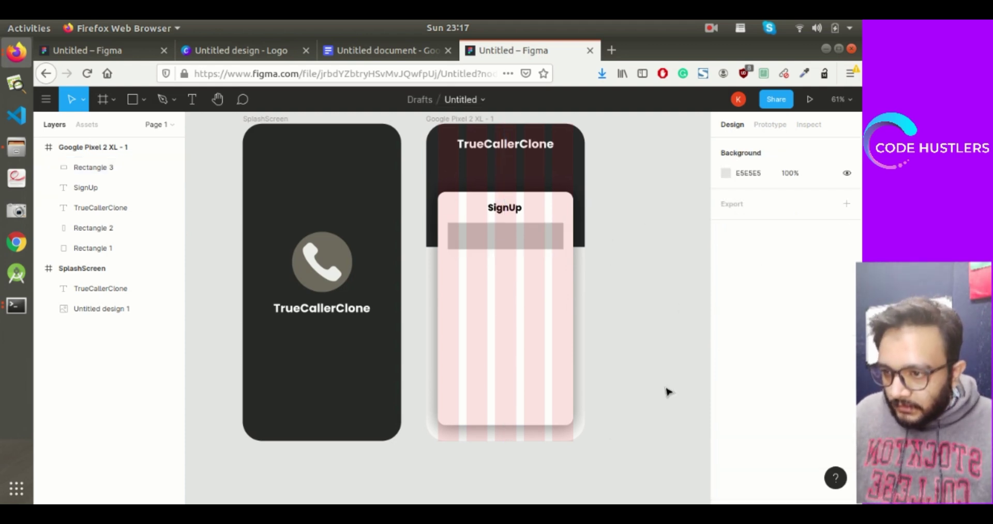
{"action": "left_click", "coordinate": [507, 240]}
{"action": "left_click", "coordinate": [430, 119]}
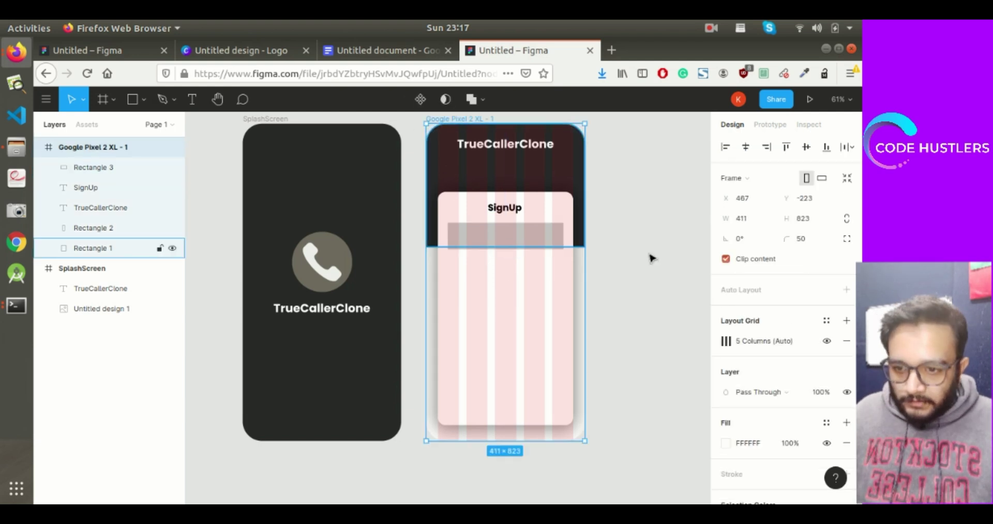
{"action": "left_click", "coordinate": [827, 347]}
Step: Change the box's fill to white, FFFFFF
{"action": "left_click", "coordinate": [523, 240]}
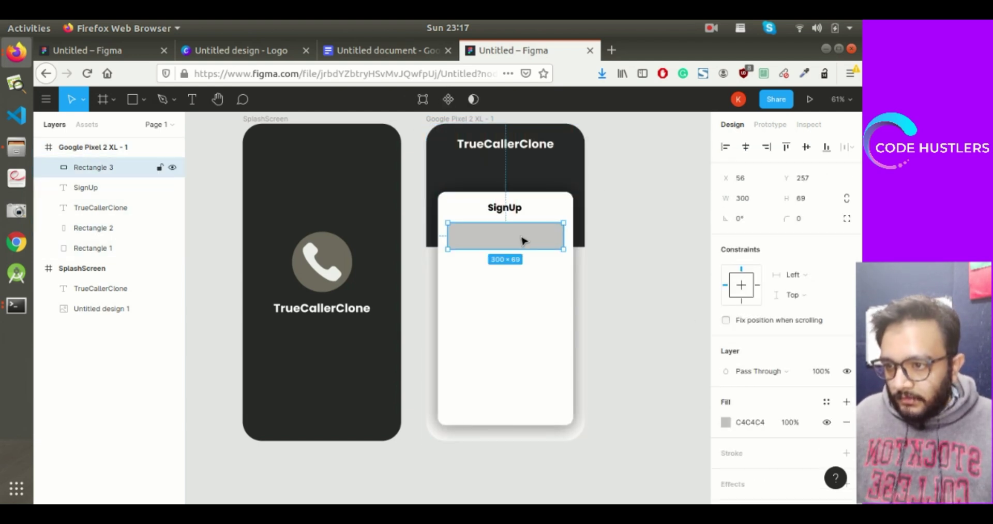
{"action": "left_click", "coordinate": [748, 425]}
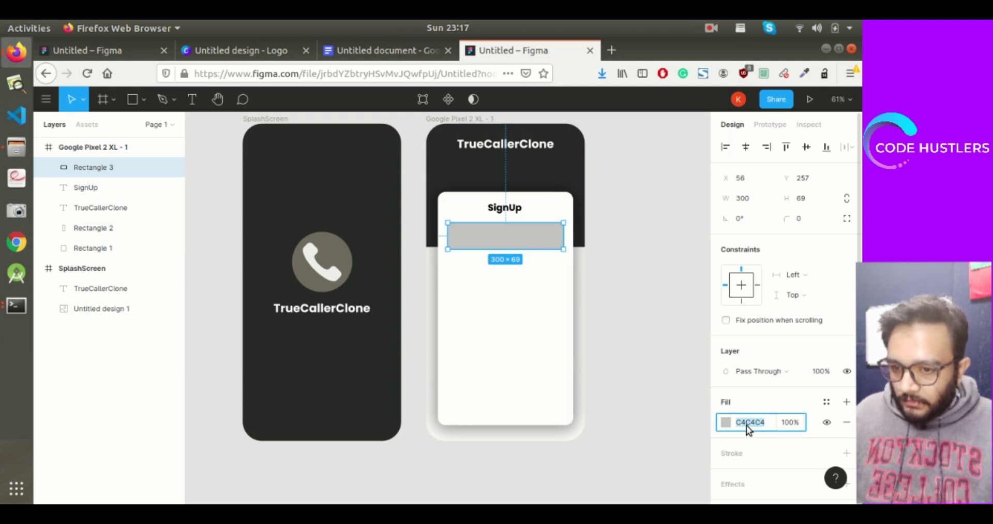
{"action": "type", "text": "FFFFFF"}
{"action": "key", "text": "Return"}
{"action": "left_click", "coordinate": [609, 278]}
Step: Add a dark 2A2B2A outline stroke to the box
{"action": "left_click", "coordinate": [505, 238]}
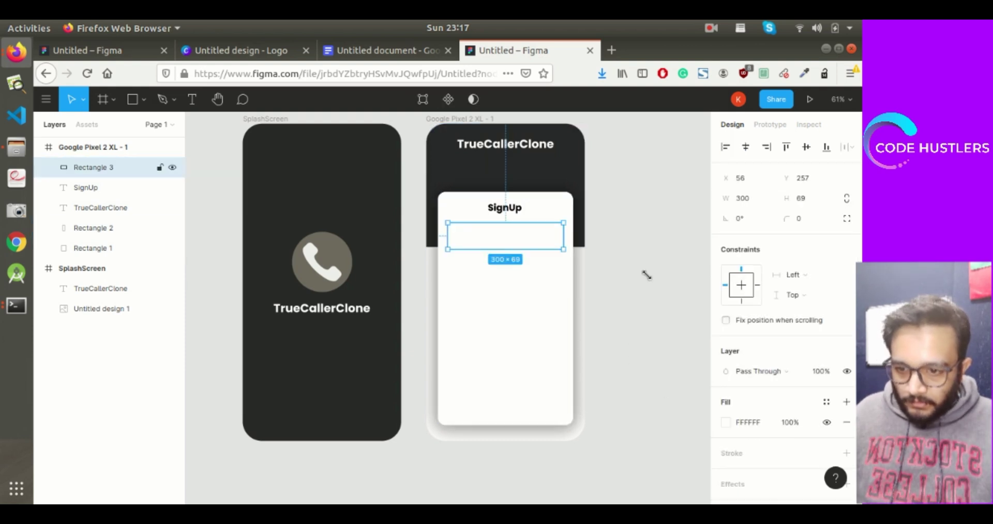
{"action": "scroll", "coordinate": [771, 368], "scroll_direction": "down", "scroll_amount": 2}
{"action": "left_click", "coordinate": [747, 395]}
{"action": "left_click", "coordinate": [743, 417]}
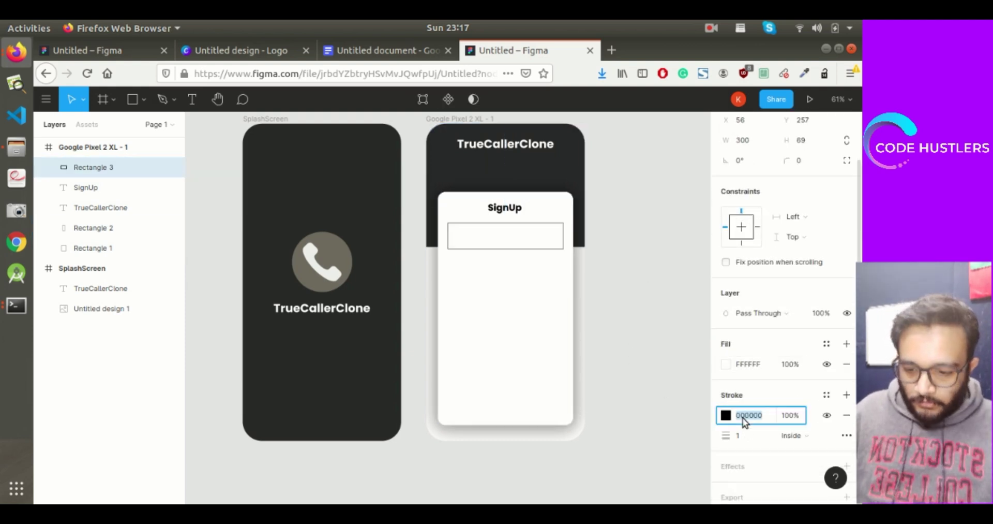
{"action": "type", "text": "2a2b2a"}
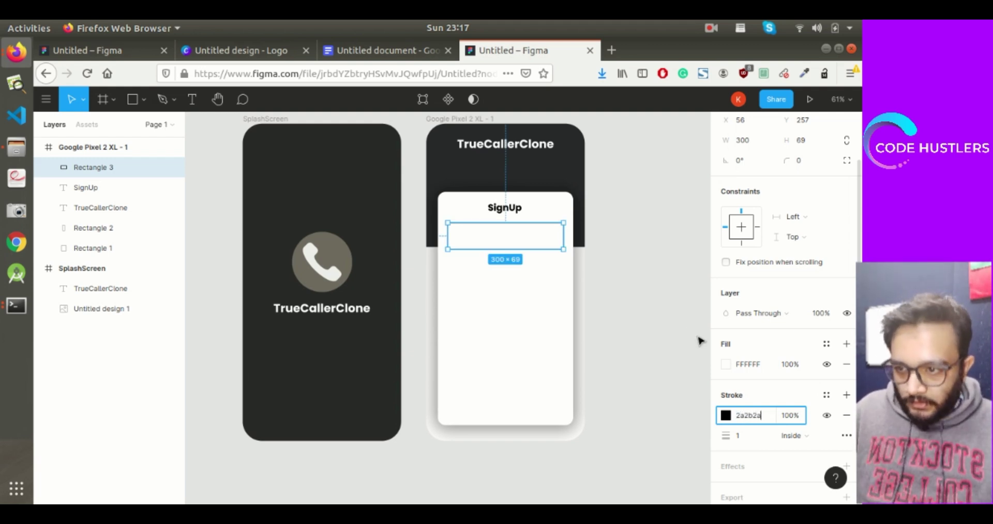
{"action": "left_click", "coordinate": [699, 340]}
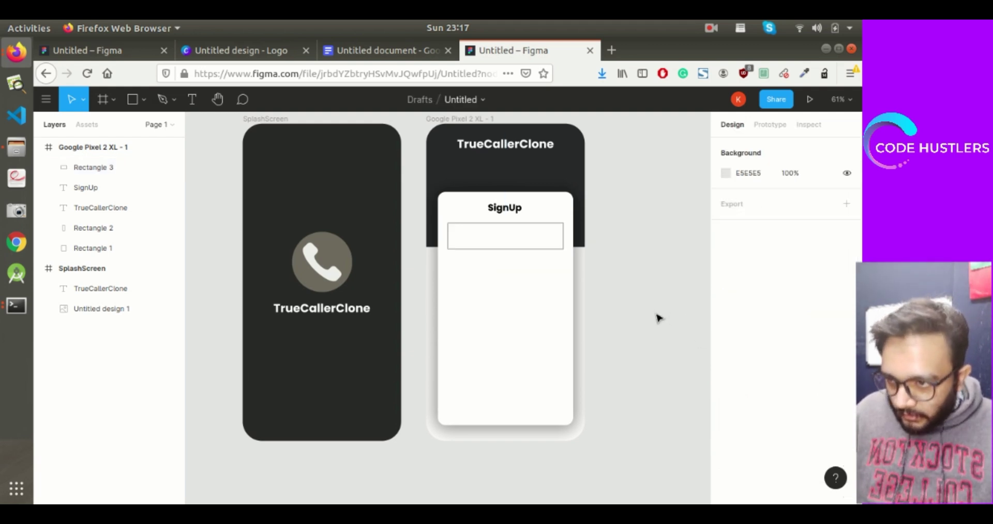
Step: Give the box a corner radius of 10
{"action": "left_click", "coordinate": [526, 241]}
{"action": "left_click", "coordinate": [802, 222]}
{"action": "type", "text": "10"}
{"action": "left_click", "coordinate": [667, 238]}
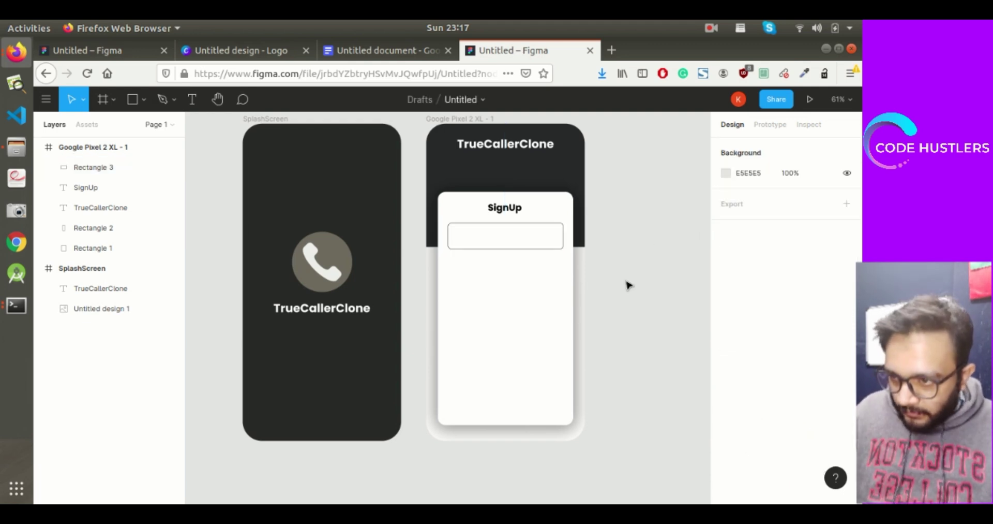
Step: Reduce the box height to 54, lower it slightly, and nudge SignUp down
{"action": "left_click", "coordinate": [486, 240]}
{"action": "left_click_drag", "start_coordinate": [509, 248], "coordinate": [495, 246]}
{"action": "left_click", "coordinate": [667, 215]}
{"action": "left_click", "coordinate": [667, 207]}
{"action": "left_click_drag", "start_coordinate": [512, 213], "coordinate": [512, 217]}
{"action": "left_click", "coordinate": [624, 219]}
{"action": "left_click", "coordinate": [517, 251]}
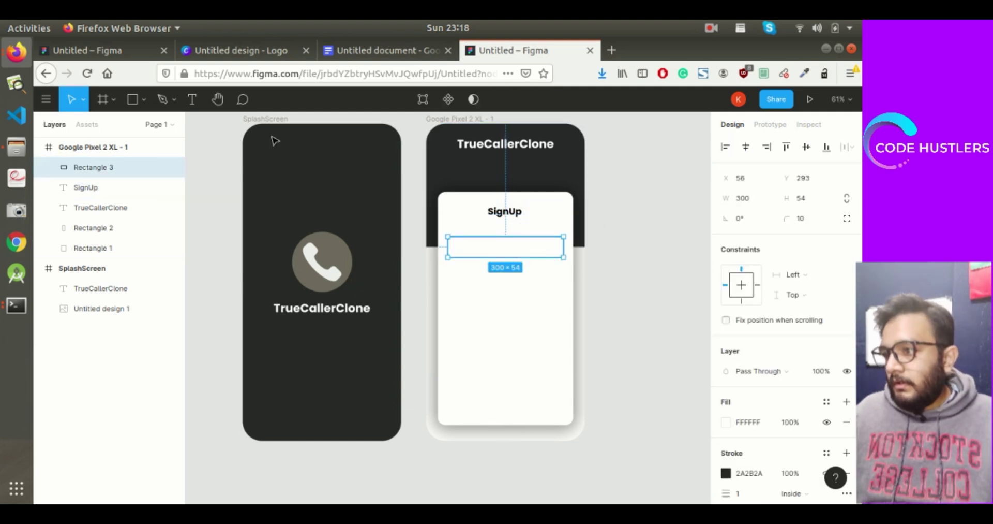
Step: Add 'Enter your Mobile Number' text in the box, Light weight, size 15
{"action": "left_click", "coordinate": [188, 100]}
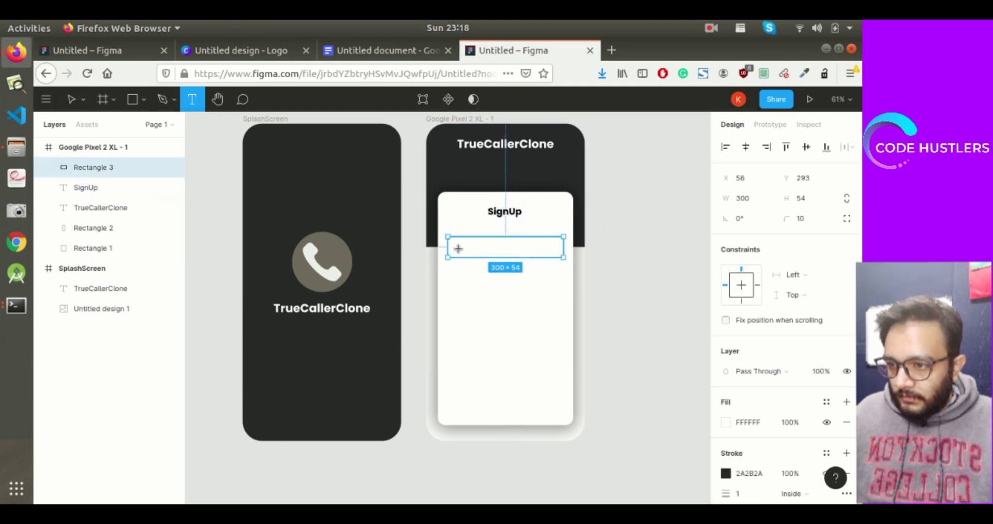
{"action": "mouse_move", "coordinate": [457, 240]}
{"action": "left_mouse_down"}
{"action": "mouse_move", "coordinate": [486, 255]}
{"action": "mouse_move", "coordinate": [514, 259]}
{"action": "mouse_move", "coordinate": [516, 251]}
{"action": "left_mouse_up"}
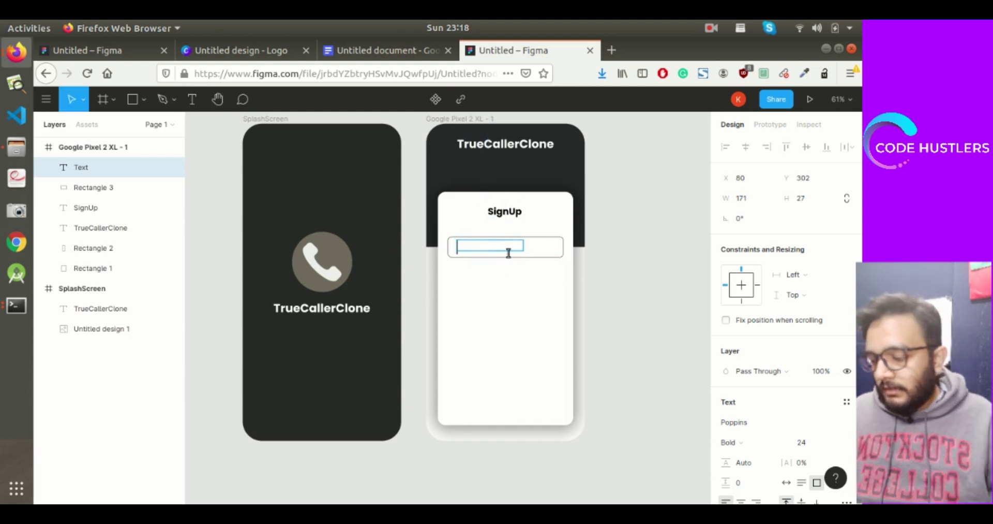
{"action": "type", "text": "Enter your Mobi"}
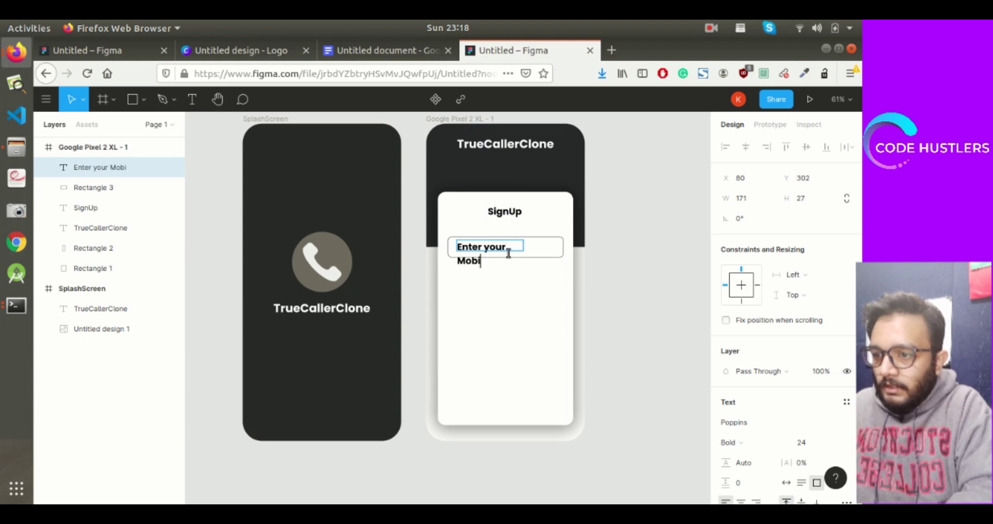
{"action": "type", "text": "le Num"}
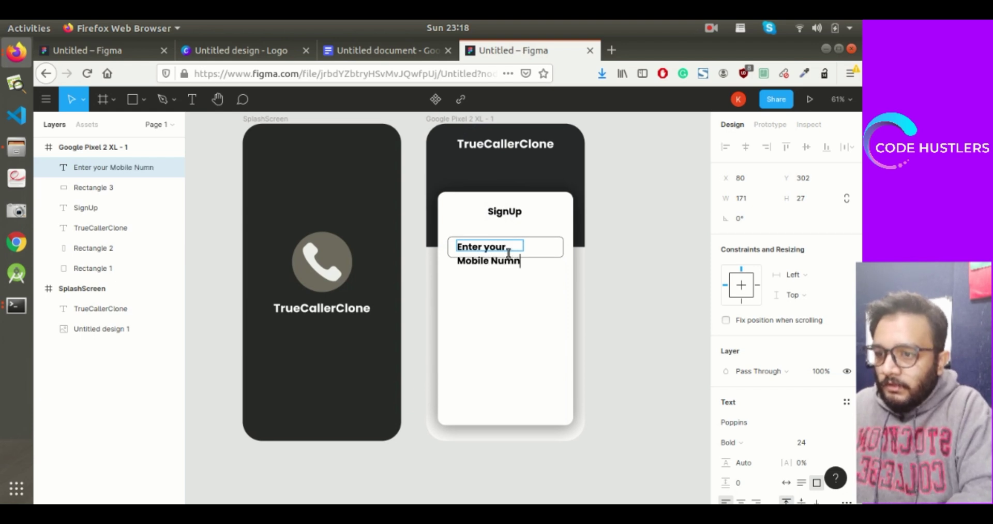
{"action": "type", "text": "ber"}
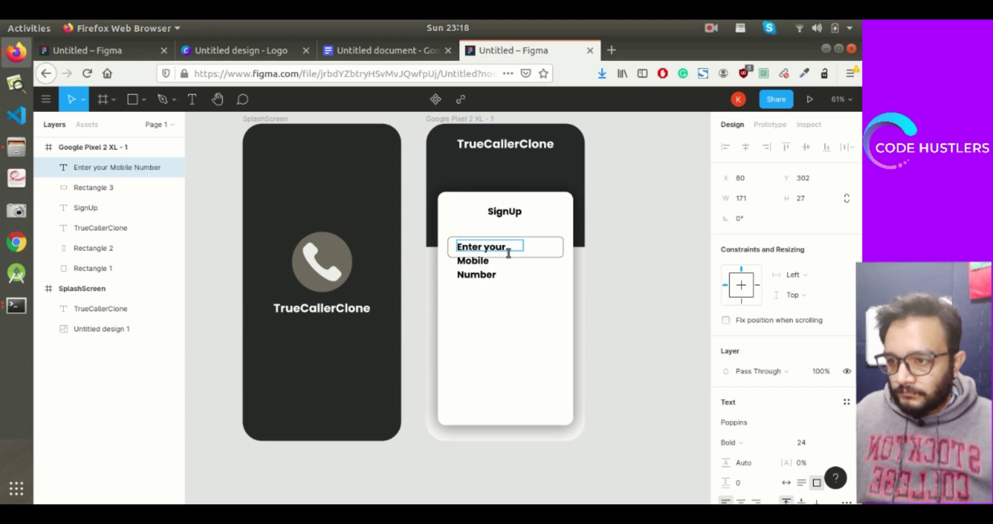
{"action": "key", "text": "ctrl+a"}
{"action": "scroll", "coordinate": [740, 362], "scroll_direction": "down", "scroll_amount": 3}
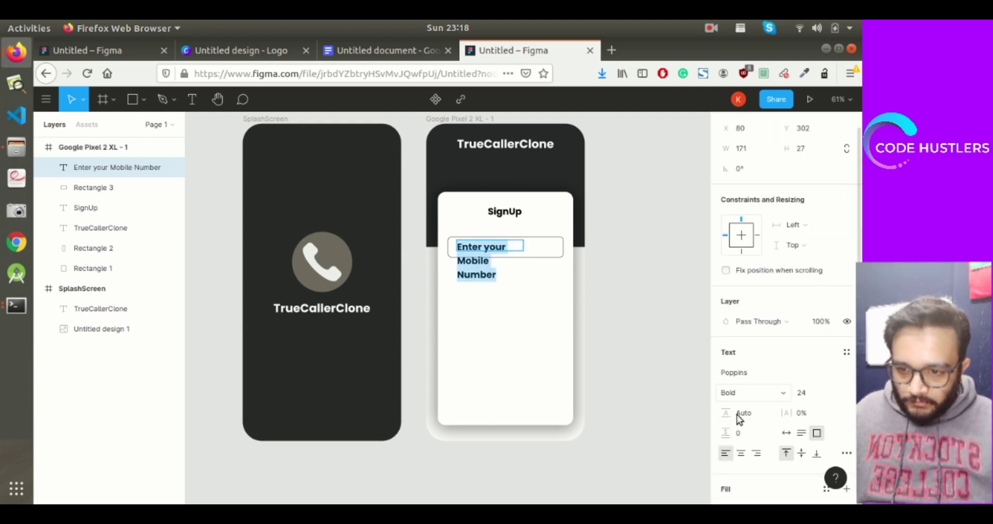
{"action": "left_click", "coordinate": [738, 336]}
{"action": "left_click", "coordinate": [752, 276]}
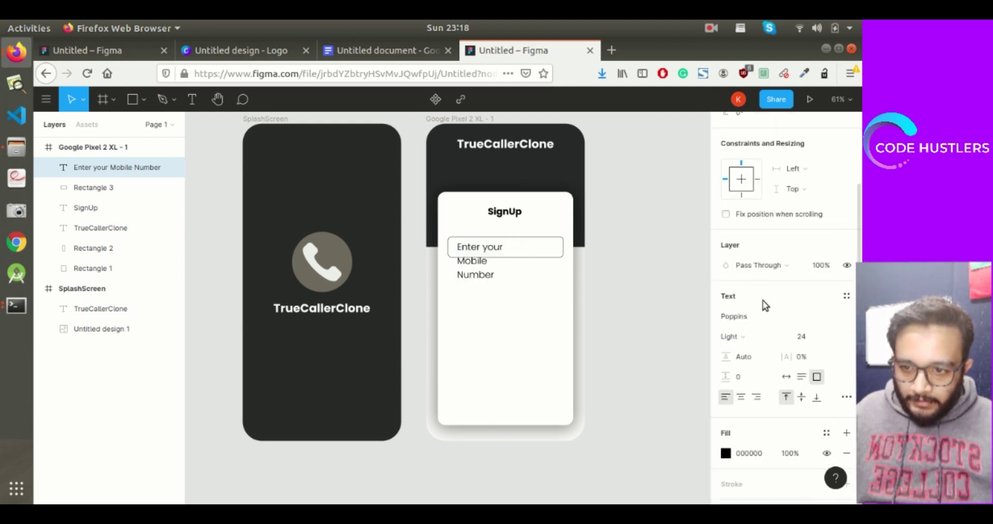
{"action": "left_click", "coordinate": [802, 339]}
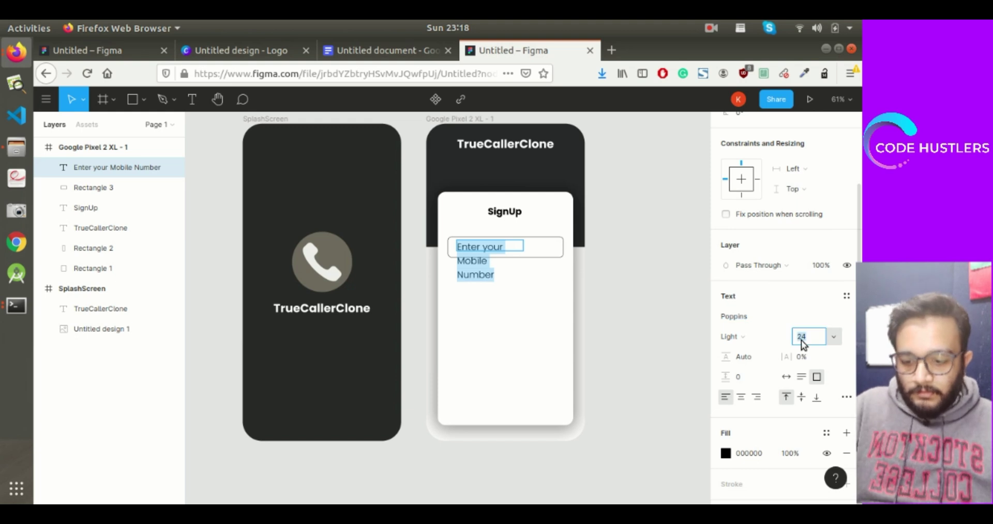
{"action": "type", "text": "15"}
{"action": "key", "text": "Escape"}
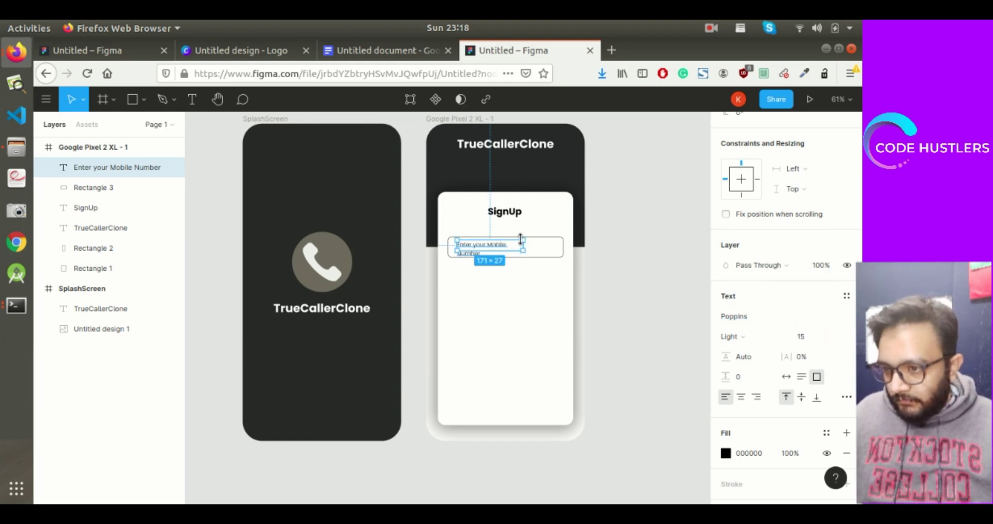
Step: Widen the placeholder text box so it fits on one line
{"action": "mouse_move", "coordinate": [526, 248]}
{"action": "left_mouse_down"}
{"action": "mouse_move", "coordinate": [547, 249]}
{"action": "mouse_move", "coordinate": [523, 249]}
{"action": "left_mouse_up"}
{"action": "left_click", "coordinate": [654, 253]}
{"action": "left_click", "coordinate": [522, 249]}
{"action": "left_click", "coordinate": [627, 236]}
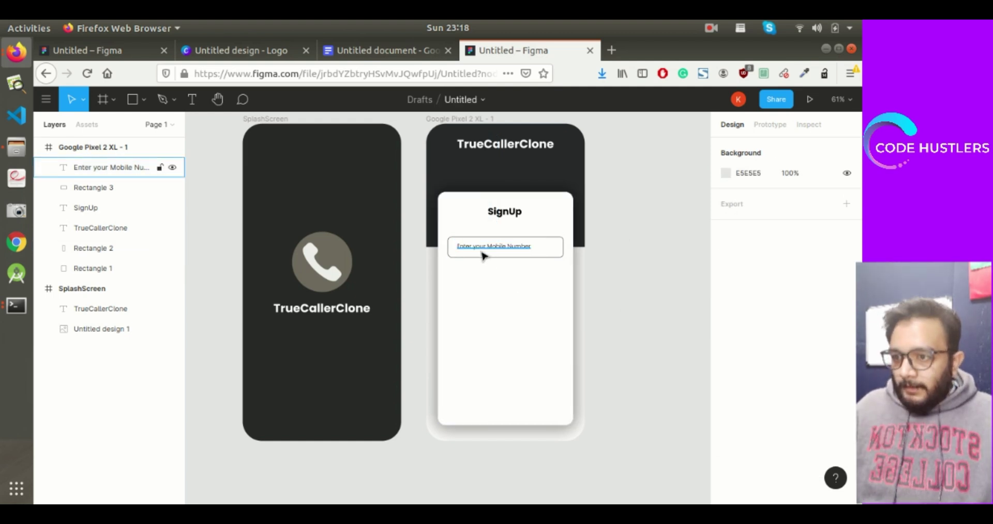
{"action": "scroll", "coordinate": [463, 270], "scroll_direction": "up", "scroll_amount": 3}
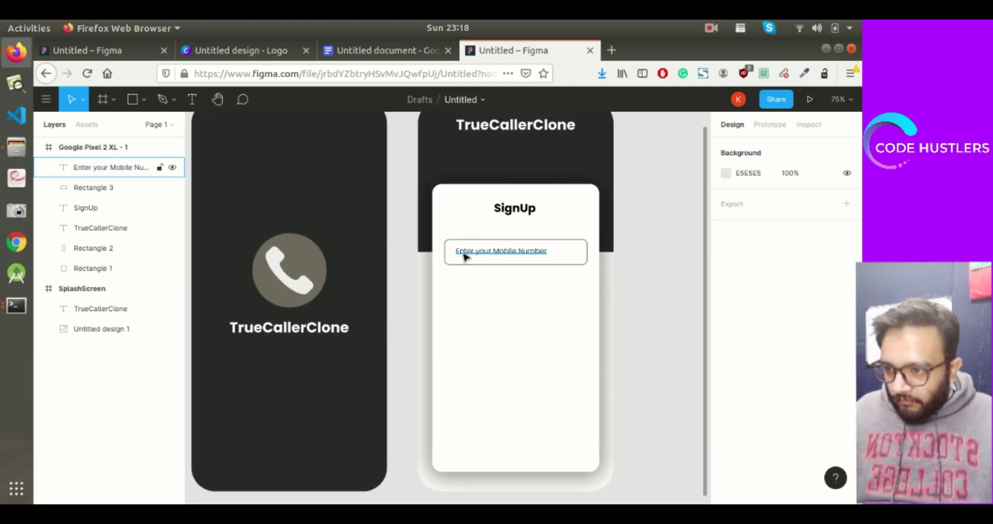
Step: Shift the placeholder right and narrow the input box from its left side
{"action": "left_click", "coordinate": [475, 253]}
{"action": "left_click_drag", "start_coordinate": [480, 253], "coordinate": [504, 254]}
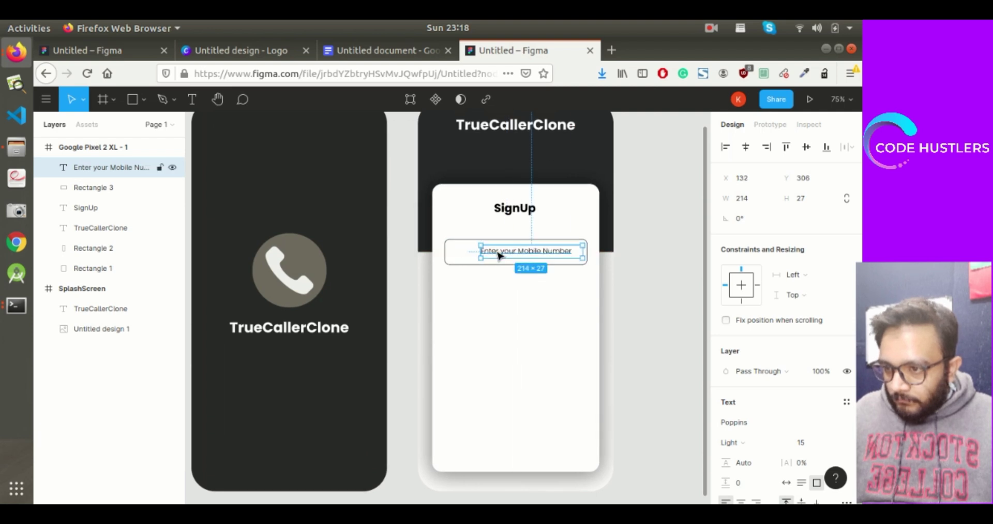
{"action": "left_click", "coordinate": [447, 252]}
{"action": "left_click_drag", "start_coordinate": [447, 247], "coordinate": [472, 250]}
{"action": "left_click", "coordinate": [651, 257]}
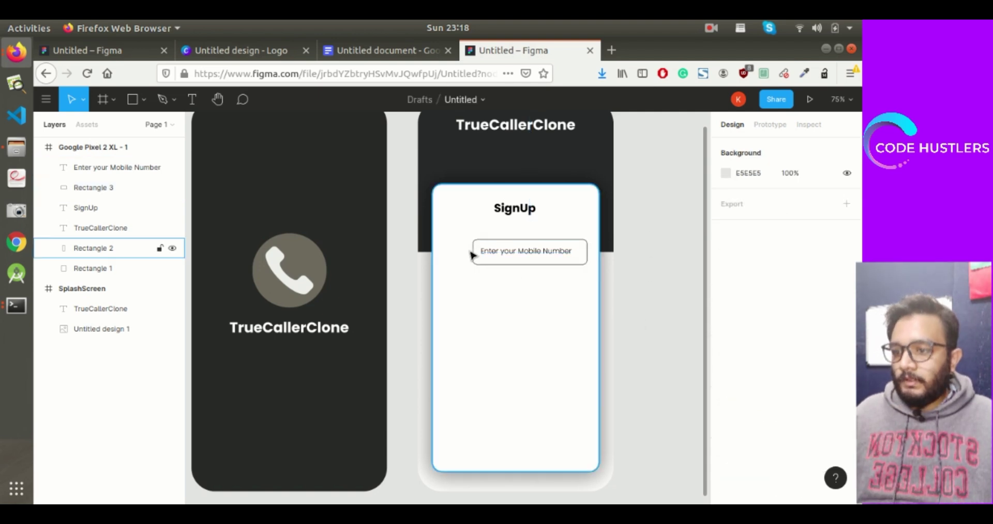
Step: Duplicate the placeholder text and retype the copy as '+91'
{"action": "left_click", "coordinate": [526, 253]}
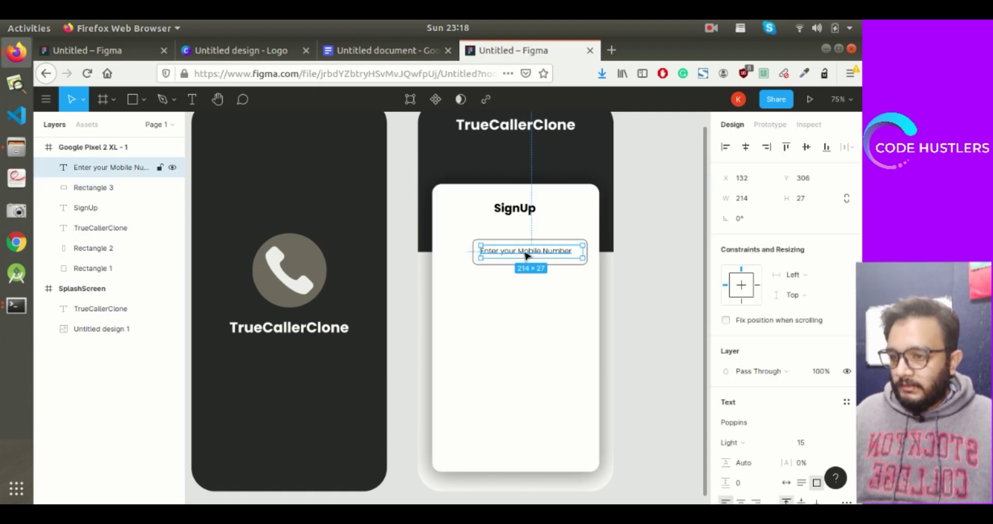
{"action": "key", "text": "ctrl+v"}
{"action": "left_click_drag", "start_coordinate": [526, 254], "coordinate": [500, 304]}
{"action": "double_click", "coordinate": [532, 301]}
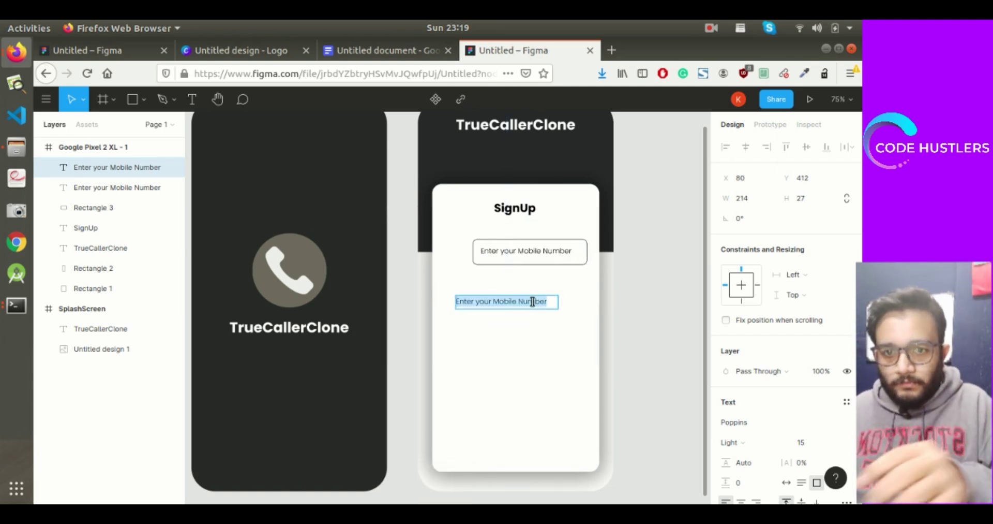
{"action": "type", "text": "+"}
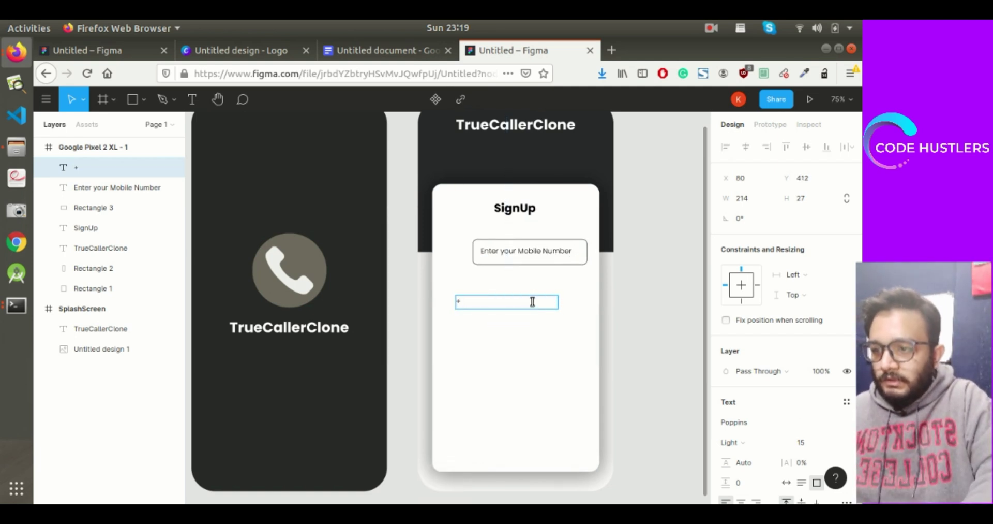
{"action": "type", "text": "91"}
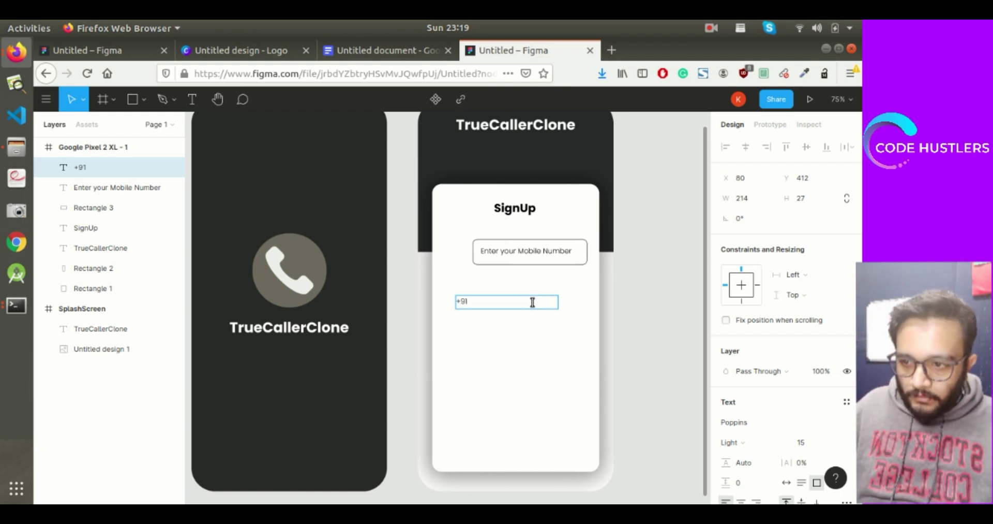
{"action": "key", "text": "Escape"}
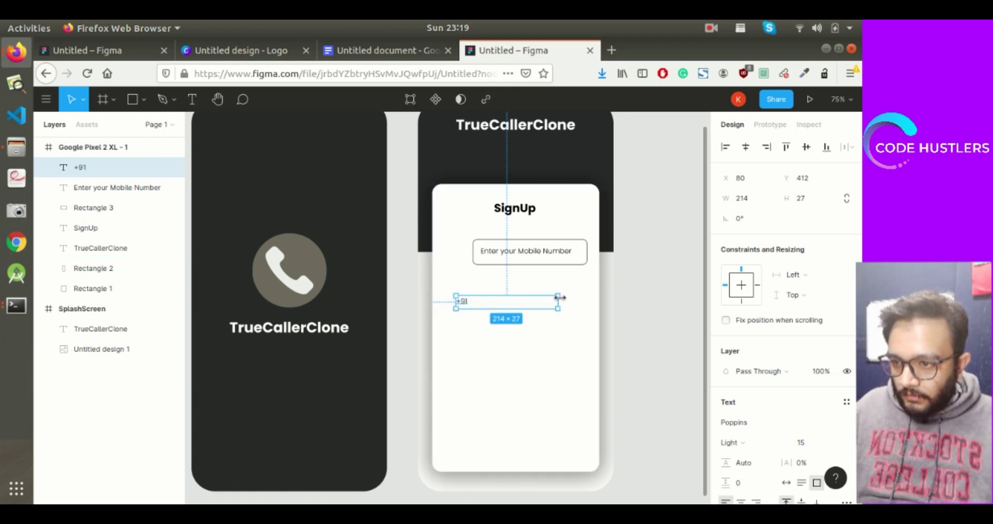
{"action": "left_click_drag", "start_coordinate": [558, 297], "coordinate": [459, 254]}
Step: Position +91 beside the mobile field and raise its font size to 17
{"action": "left_click", "coordinate": [470, 310]}
{"action": "left_click", "coordinate": [462, 301]}
{"action": "left_click", "coordinate": [512, 371]}
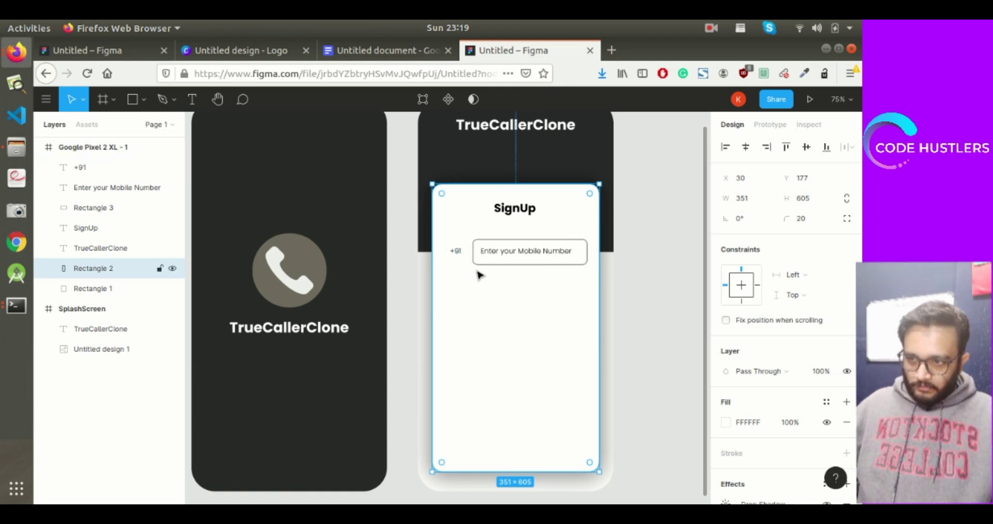
{"action": "left_click", "coordinate": [484, 250]}
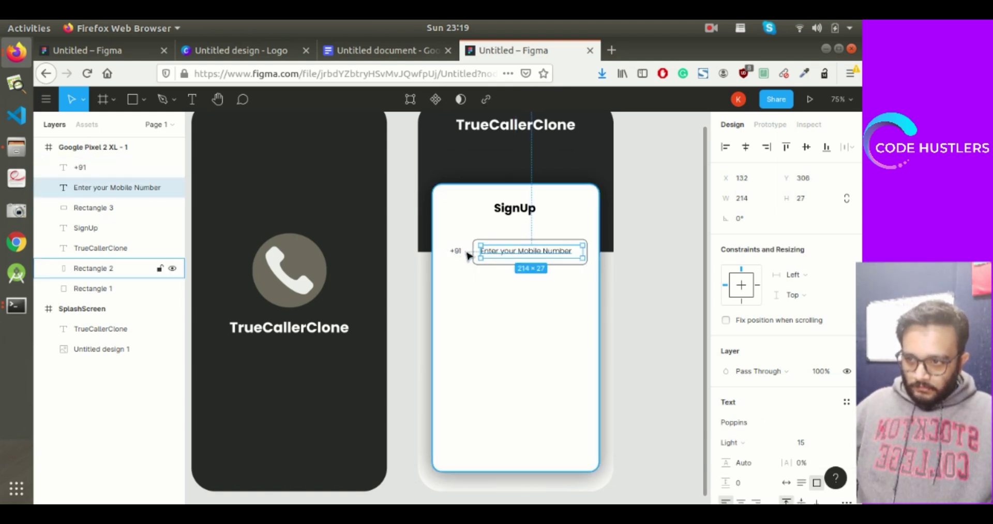
{"action": "left_click", "coordinate": [457, 251]}
{"action": "scroll", "coordinate": [791, 371], "scroll_direction": "down", "scroll_amount": 3}
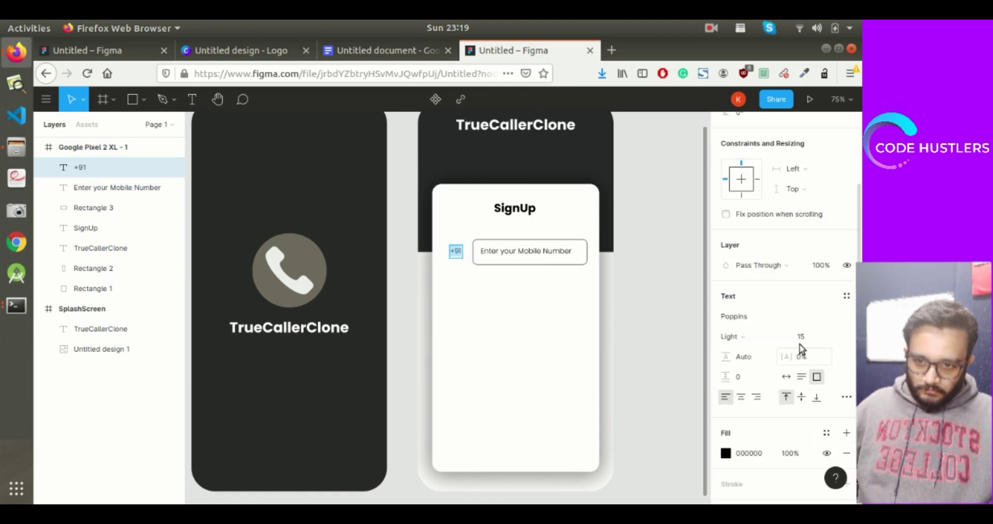
{"action": "left_click", "coordinate": [808, 337]}
{"action": "type", "text": "17"}
{"action": "key", "text": "Return"}
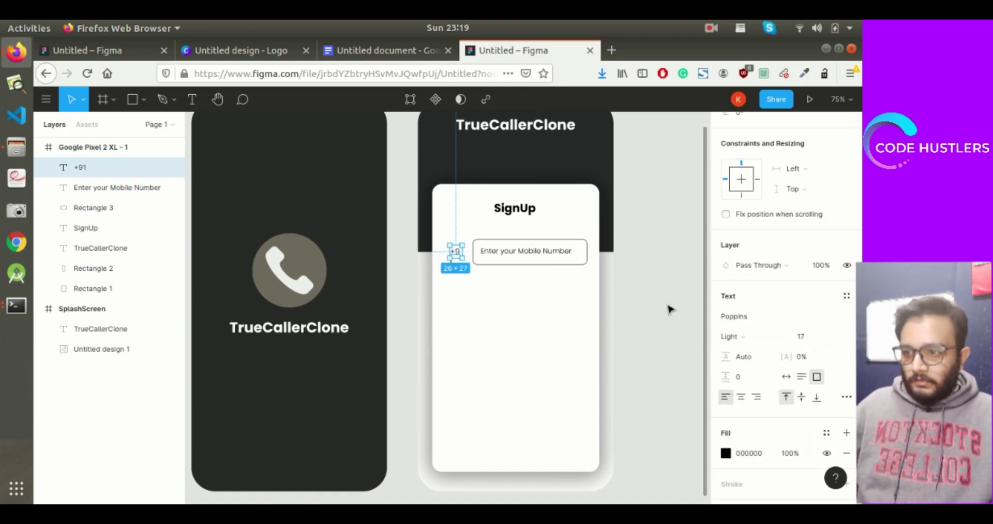
{"action": "left_click", "coordinate": [674, 277]}
{"action": "left_click", "coordinate": [463, 252]}
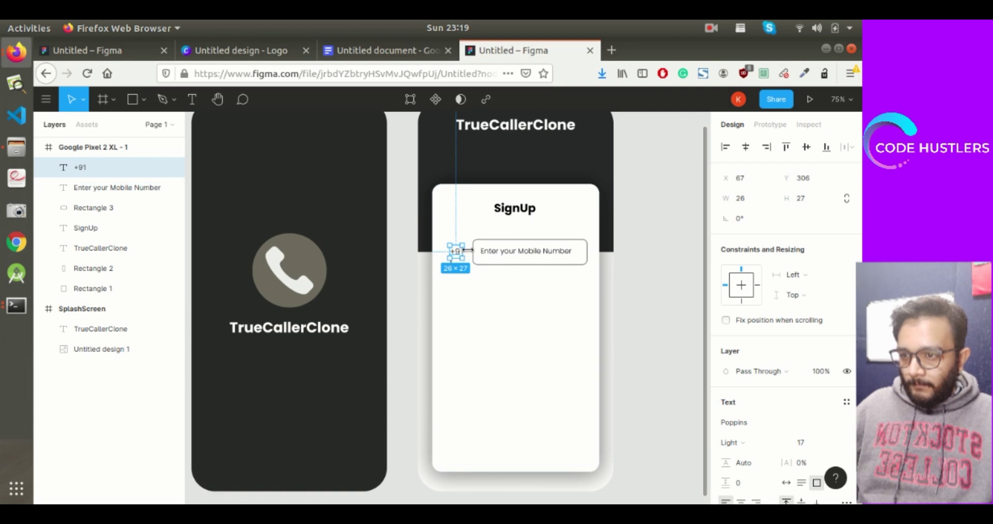
{"action": "left_click", "coordinate": [665, 262]}
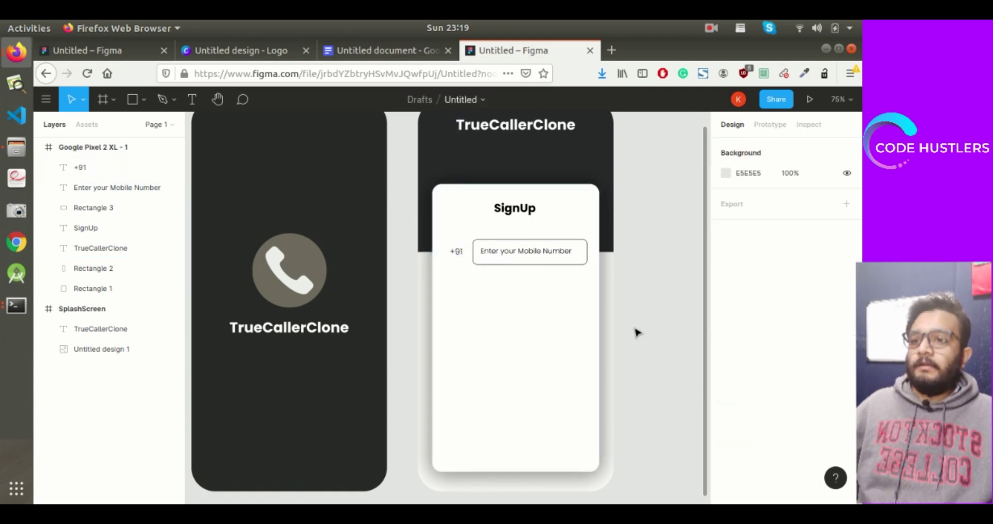
{"action": "scroll", "coordinate": [634, 307], "scroll_direction": "down", "scroll_amount": 2}
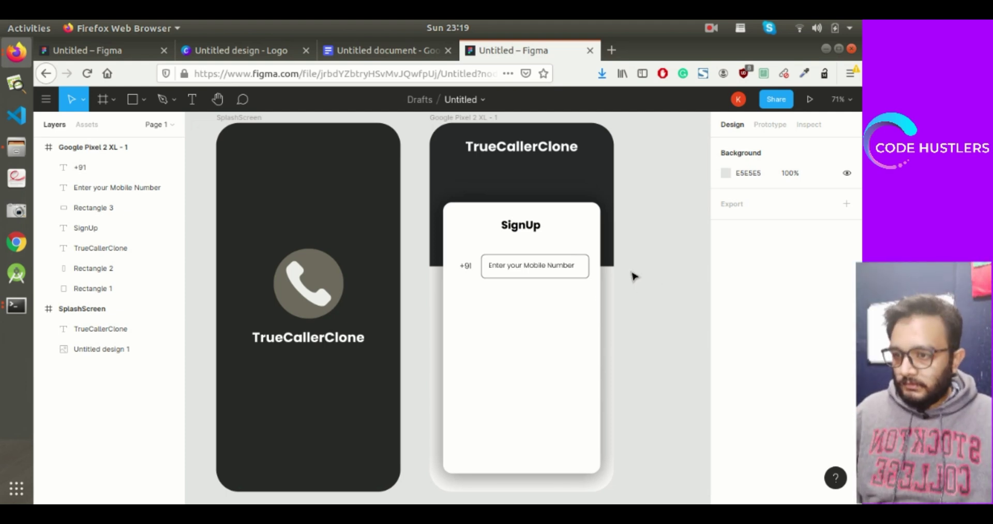
{"action": "scroll", "coordinate": [621, 315], "scroll_direction": "down", "scroll_amount": 2}
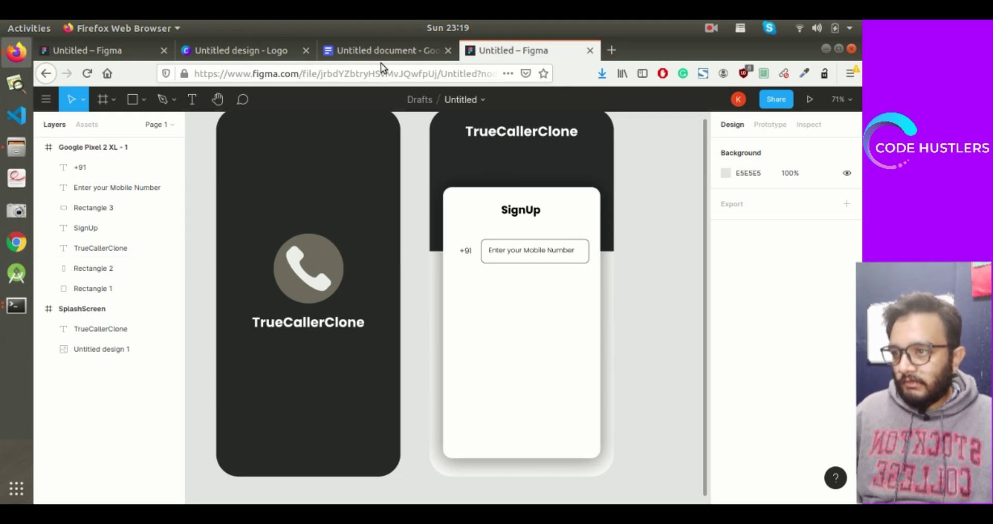
{"action": "left_click", "coordinate": [389, 50]}
{"action": "left_click", "coordinate": [517, 51]}
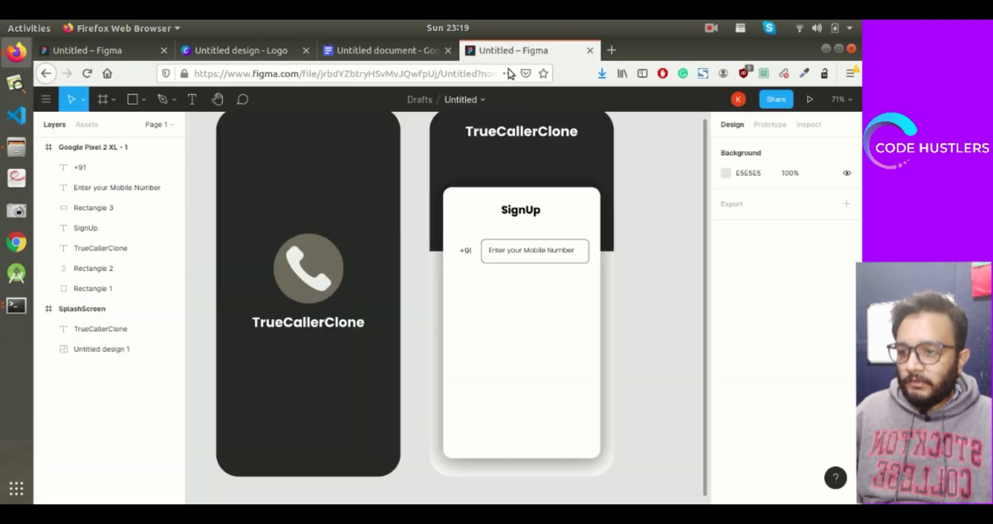
Step: Duplicate the mobile input box and its text below it, sizing the copy 304 wide
{"action": "left_click", "coordinate": [486, 250]}
{"action": "left_click", "coordinate": [502, 253], "text": "shift"}
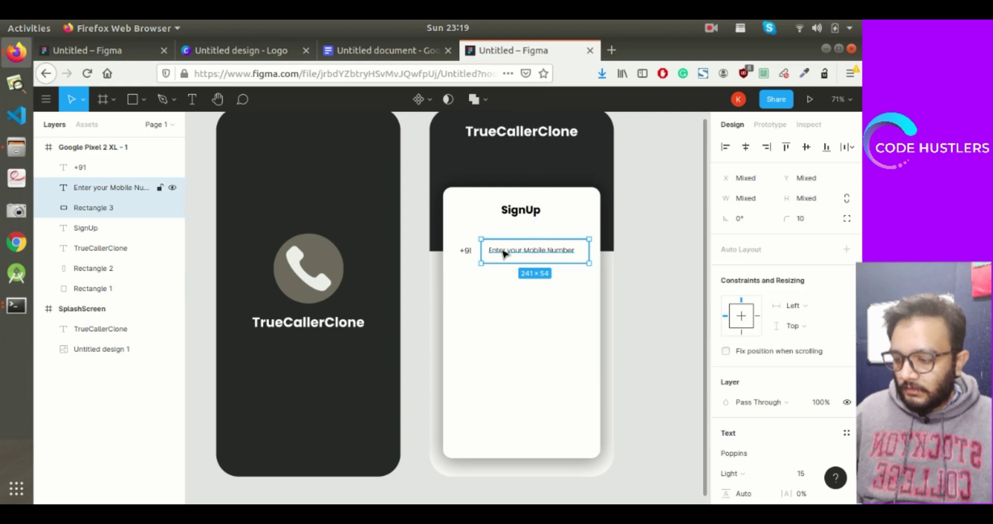
{"action": "key", "text": "ctrl+c"}
{"action": "key", "text": "ctrl+v"}
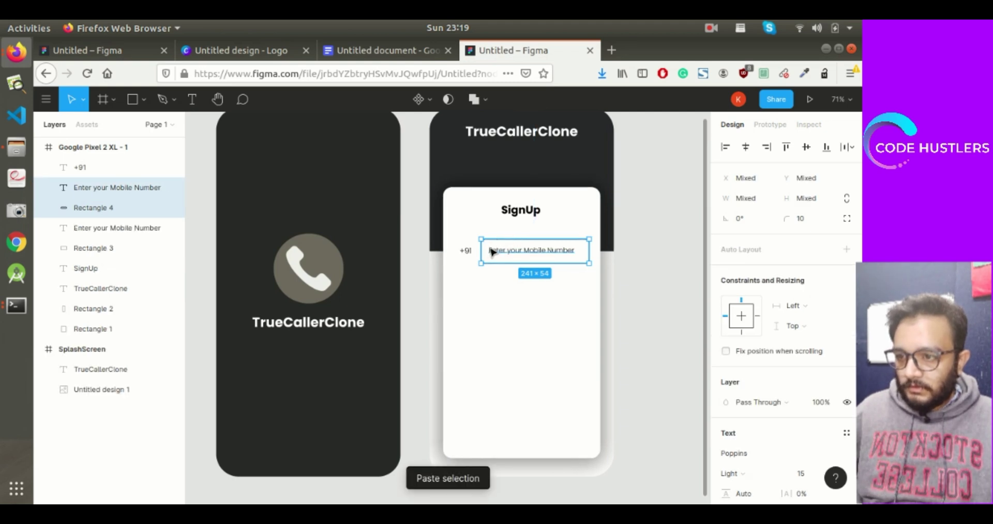
{"action": "left_click_drag", "start_coordinate": [494, 252], "coordinate": [459, 288]}
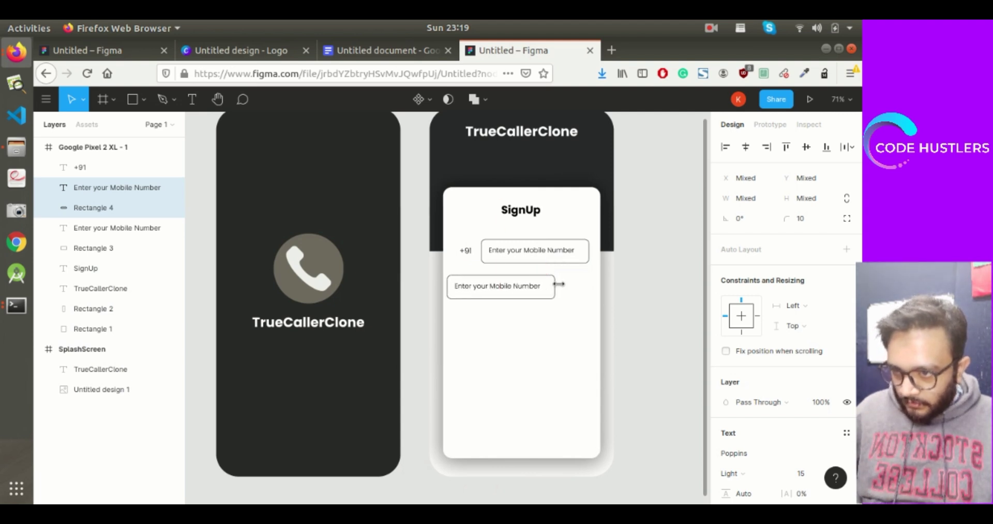
{"action": "mouse_move", "coordinate": [559, 283]}
{"action": "left_mouse_down"}
{"action": "mouse_move", "coordinate": [590, 286]}
{"action": "mouse_move", "coordinate": [575, 291]}
{"action": "left_mouse_up"}
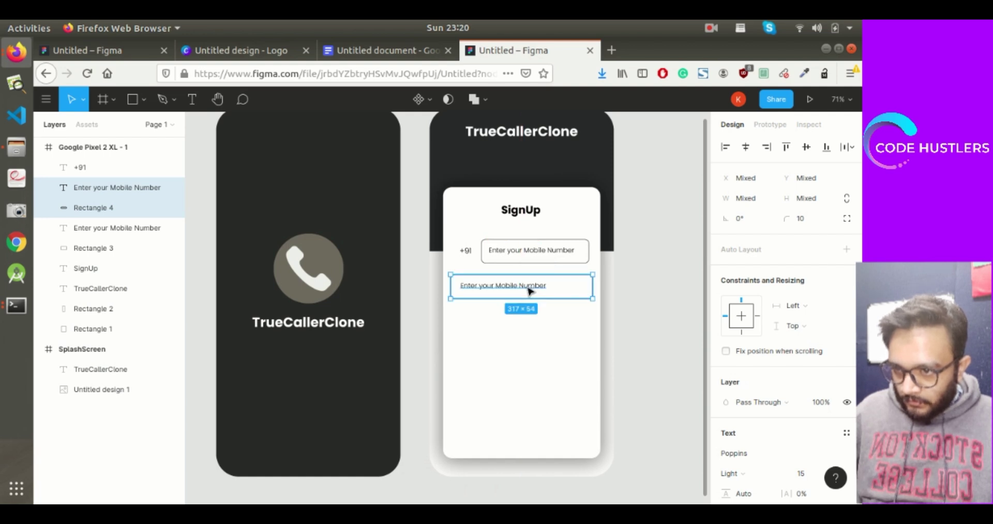
{"action": "left_click", "coordinate": [587, 252]}
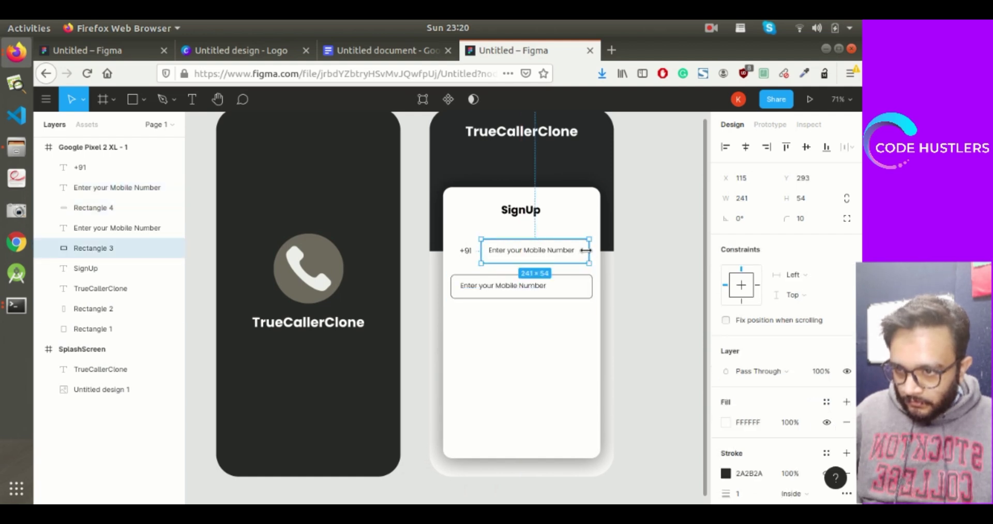
{"action": "left_click", "coordinate": [592, 284]}
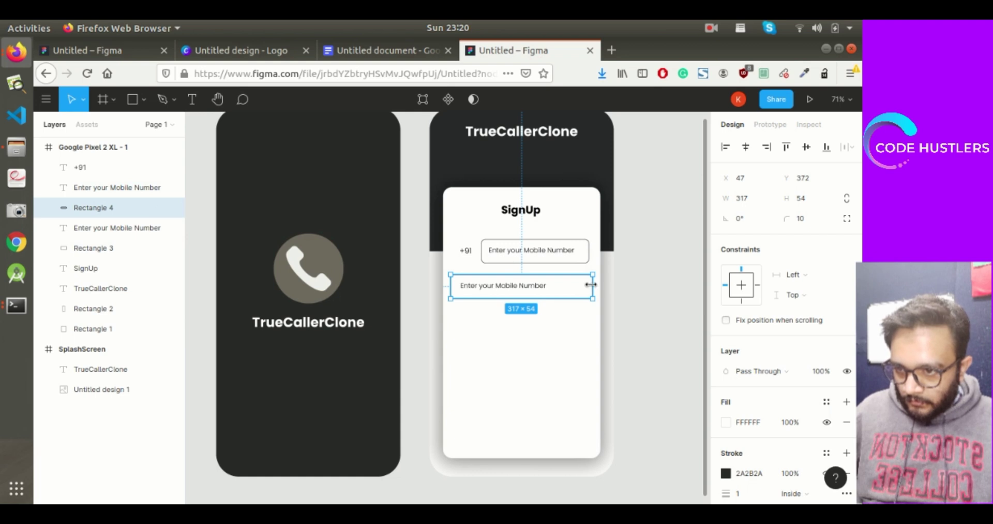
{"action": "left_click_drag", "start_coordinate": [593, 286], "coordinate": [588, 285]}
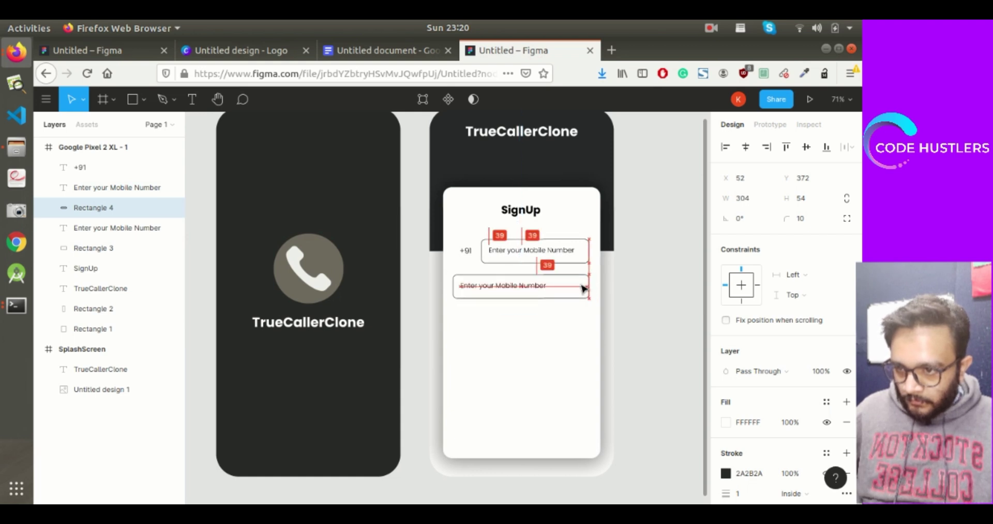
Step: Change the copied placeholder to 'Enter your Full Name'
{"action": "left_click", "coordinate": [542, 286]}
{"action": "double_click", "coordinate": [542, 285]}
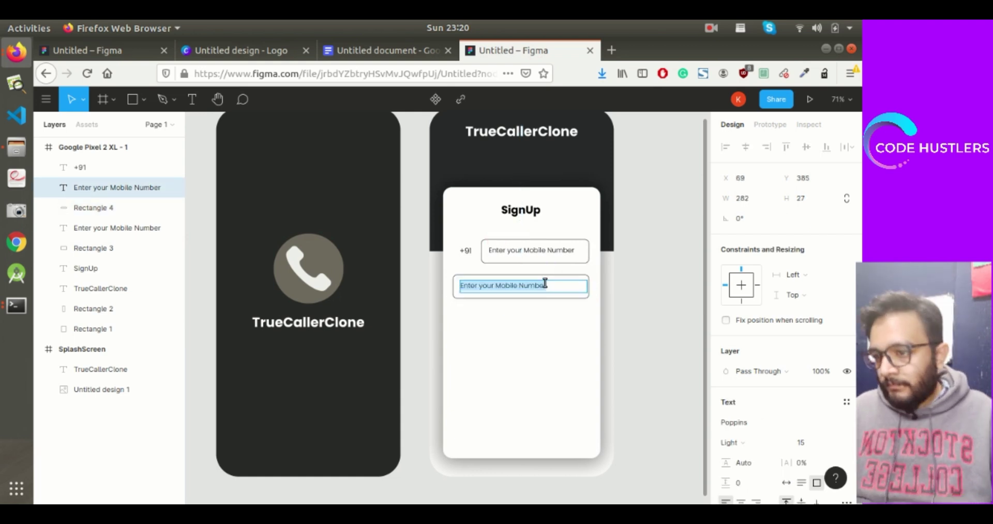
{"action": "double_click", "coordinate": [545, 284]}
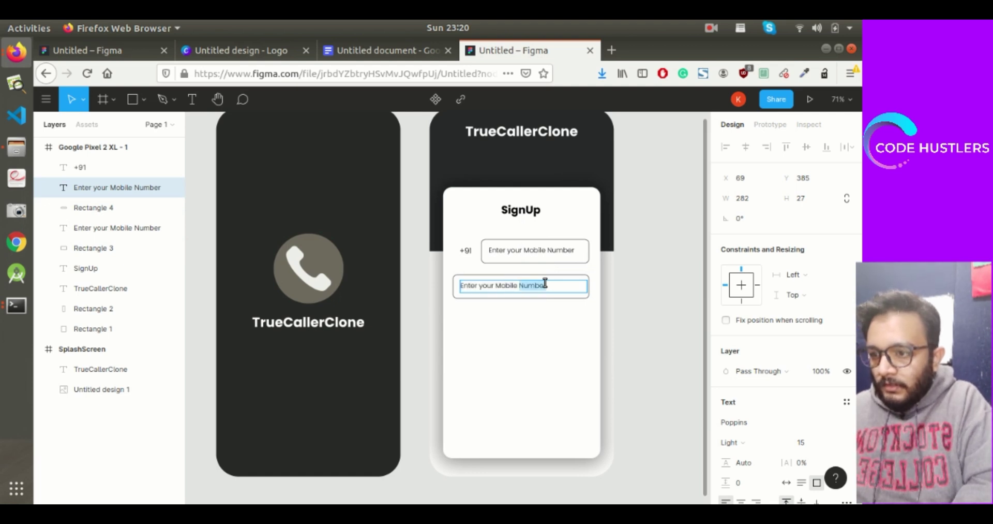
{"action": "key", "text": "ctrl+shift+Left"}
{"action": "type", "text": "Name"}
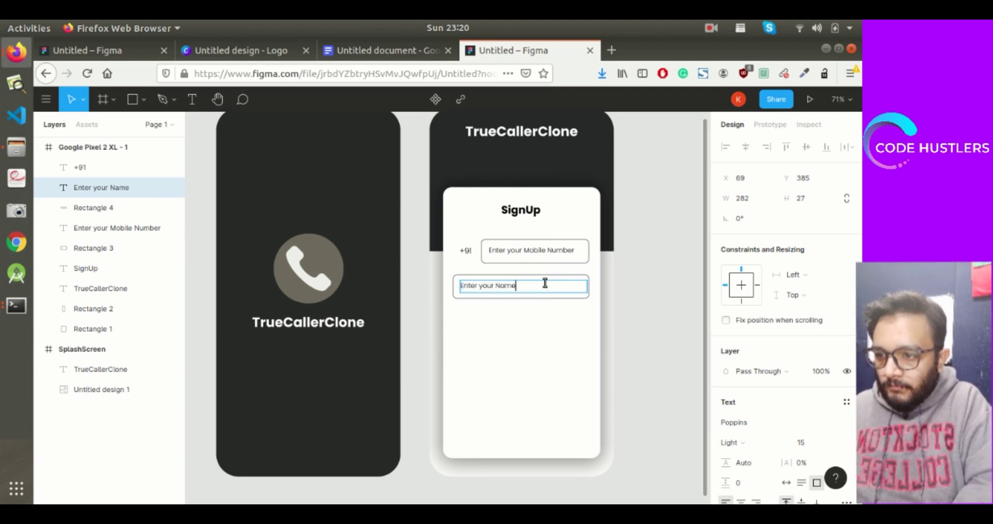
{"action": "key", "text": "ctrl+Left"}
{"action": "type", "text": "Full"}
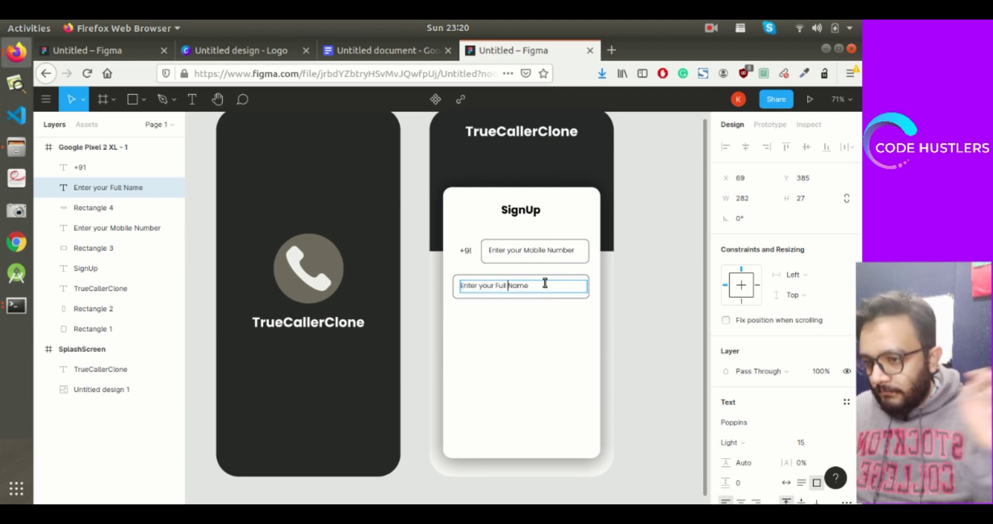
{"action": "key", "text": "Escape"}
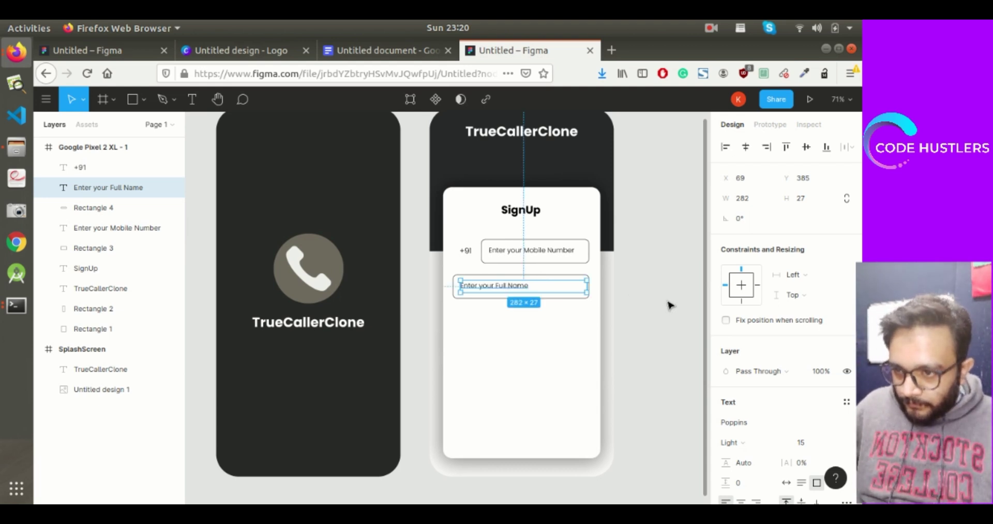
{"action": "left_click", "coordinate": [670, 305]}
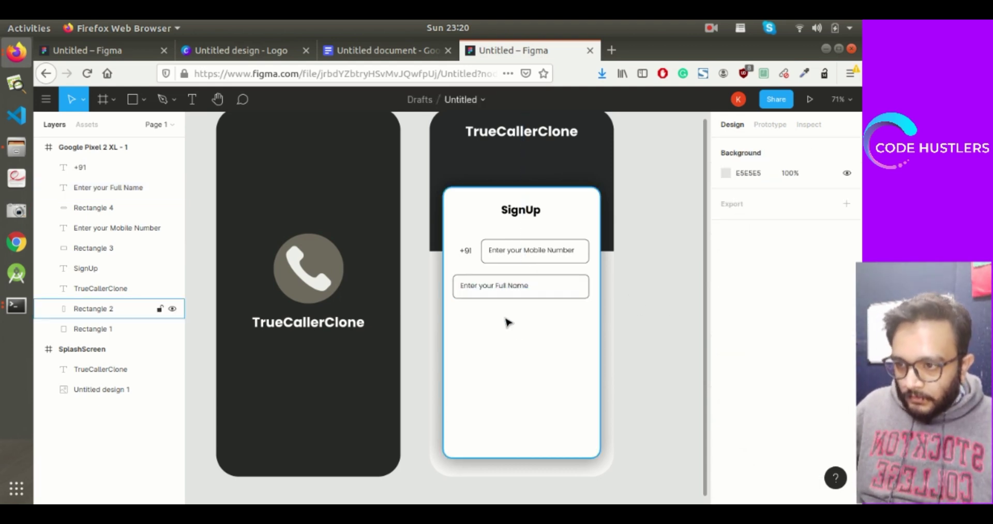
{"action": "scroll", "coordinate": [523, 277], "scroll_direction": "down", "scroll_amount": 1}
Step: Duplicate the Full Name input box with its placeholder text, placing the copy below it
{"action": "left_click", "coordinate": [520, 277]}
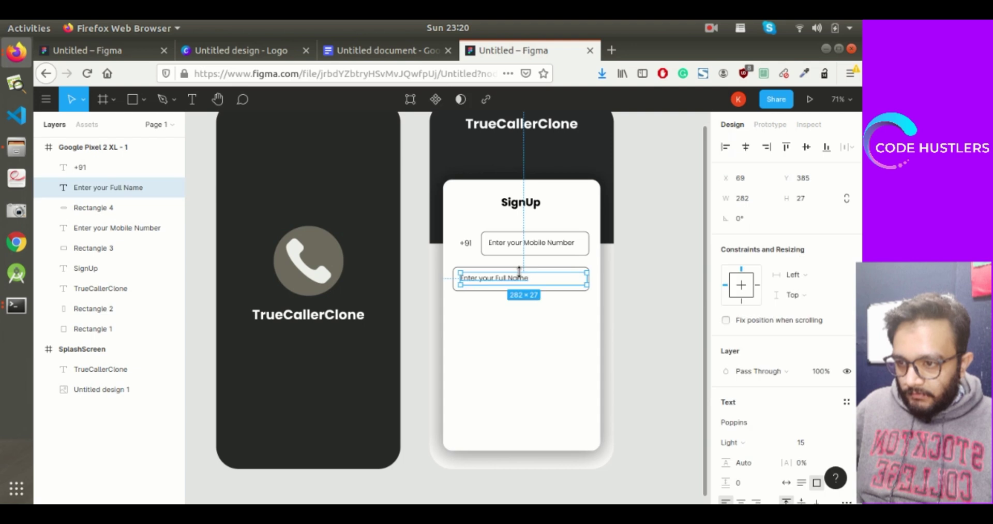
{"action": "left_click", "coordinate": [552, 268], "text": "shift"}
{"action": "key", "text": "ctrl+c"}
{"action": "key", "text": "ctrl+v"}
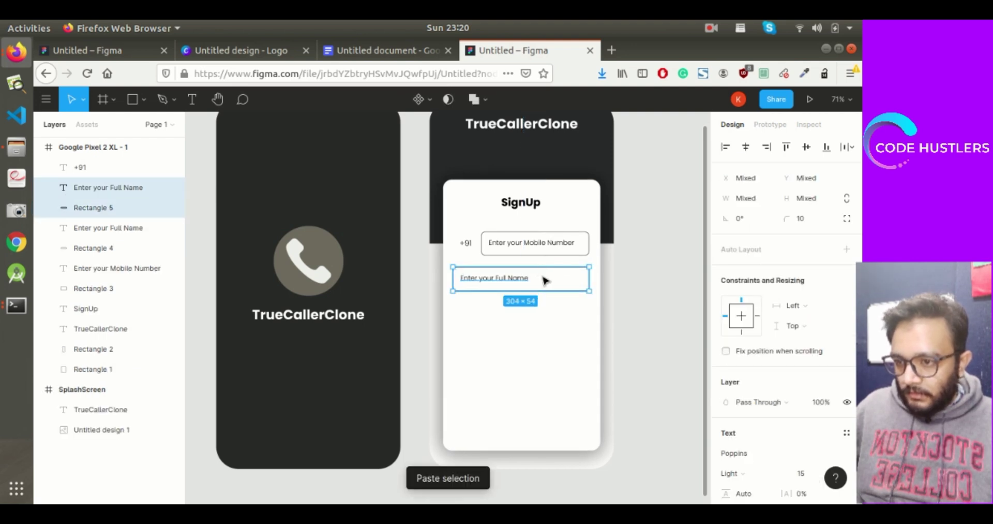
{"action": "mouse_move", "coordinate": [543, 279]}
{"action": "left_mouse_down"}
{"action": "mouse_move", "coordinate": [542, 324]}
{"action": "mouse_move", "coordinate": [540, 313]}
{"action": "left_mouse_up"}
Step: Change the copied placeholder to read 'Enter your City Name'
{"action": "double_click", "coordinate": [538, 313]}
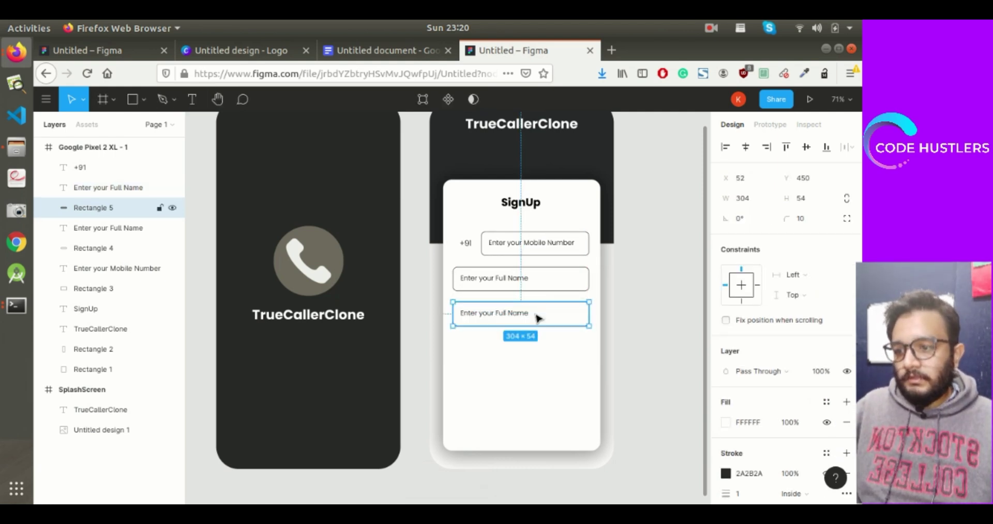
{"action": "double_click", "coordinate": [527, 313]}
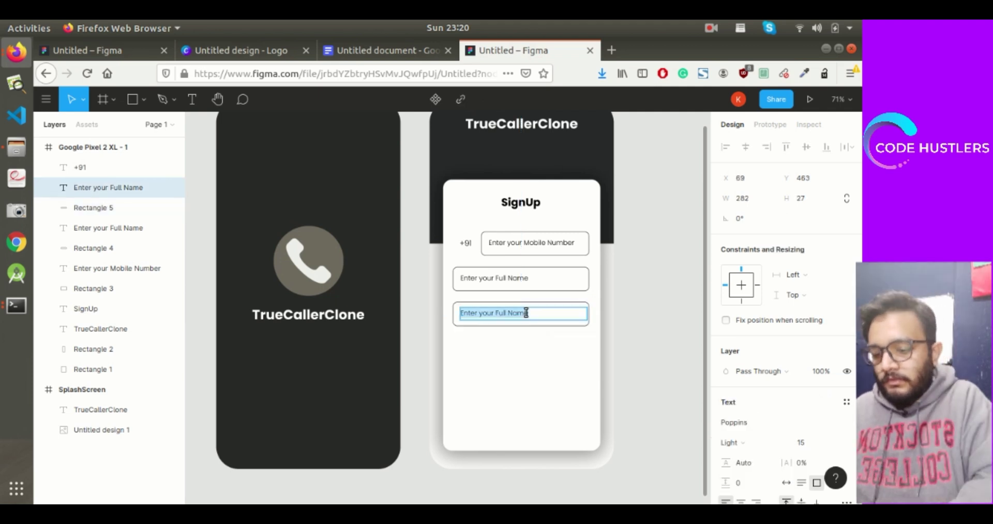
{"action": "key", "text": "Right"}
{"action": "key", "text": "ctrl+shift+Left"}
{"action": "key", "text": "ctrl+shift+Left"}
{"action": "key", "text": "Left"}
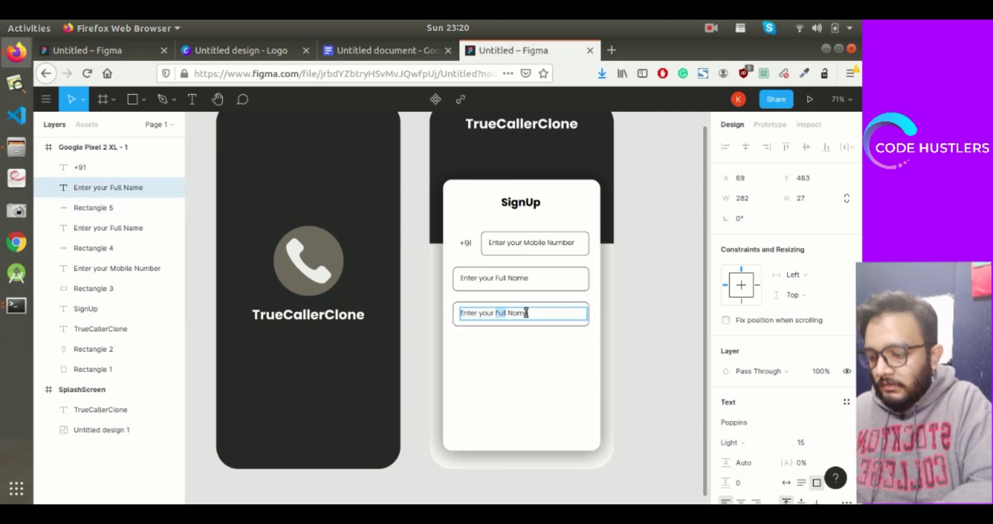
{"action": "type", "text": "City"}
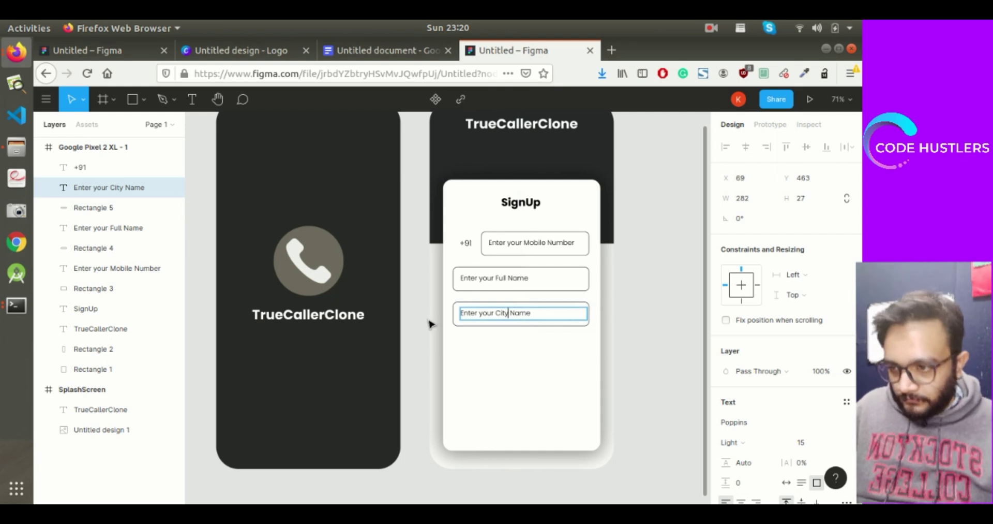
{"action": "left_click", "coordinate": [670, 370]}
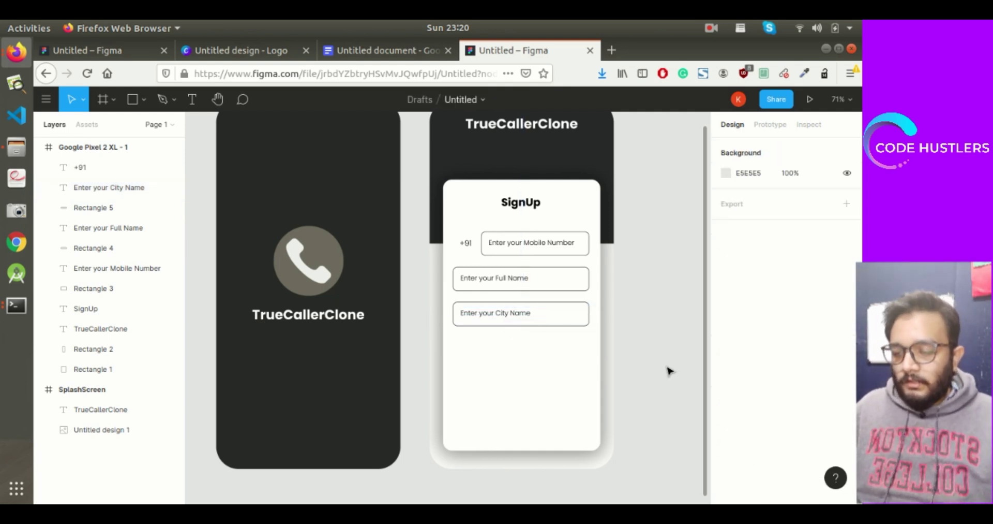
{"action": "scroll", "coordinate": [669, 371], "scroll_direction": "up", "scroll_amount": 1}
{"action": "scroll", "coordinate": [668, 371], "scroll_direction": "up", "scroll_amount": 1}
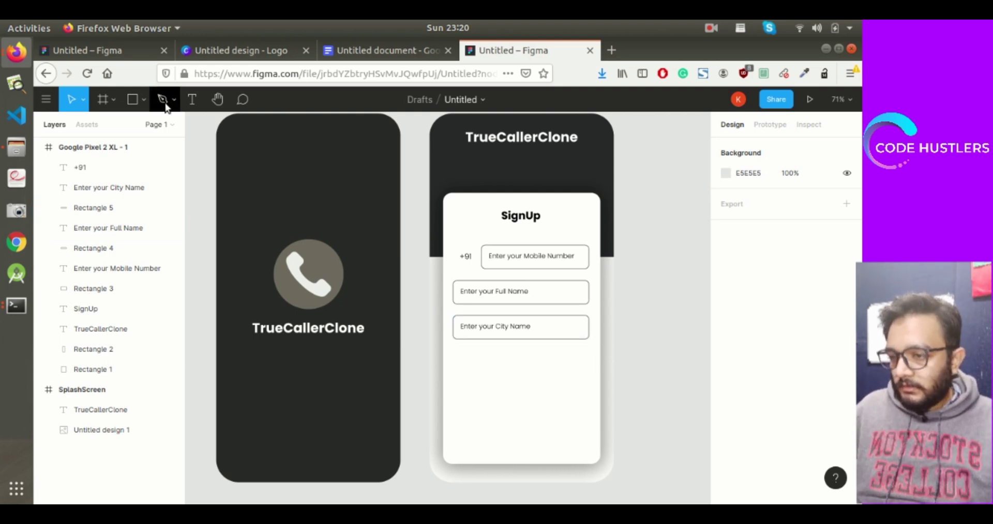
Step: Paste a box copy below the City Name field, shorten it to 43 high, and copy its dark outline colour
{"action": "left_click", "coordinate": [541, 332]}
{"action": "key", "text": "ctrl+v"}
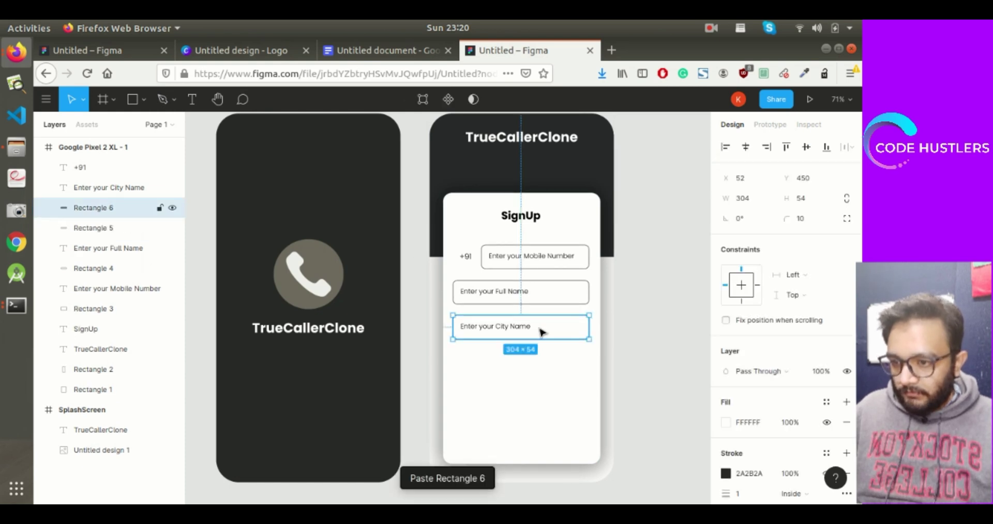
{"action": "left_click_drag", "start_coordinate": [540, 332], "coordinate": [539, 378]}
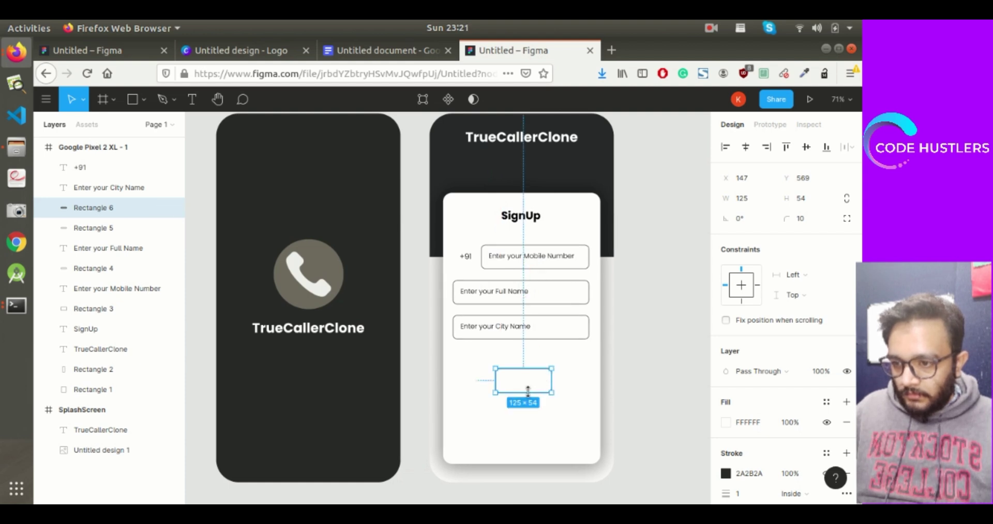
{"action": "left_click_drag", "start_coordinate": [528, 392], "coordinate": [527, 386]}
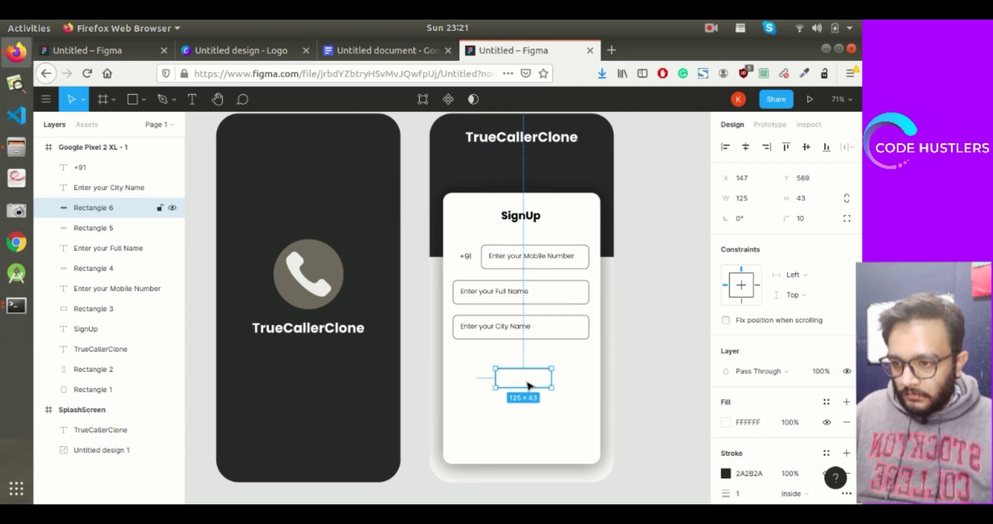
{"action": "double_click", "coordinate": [530, 386]}
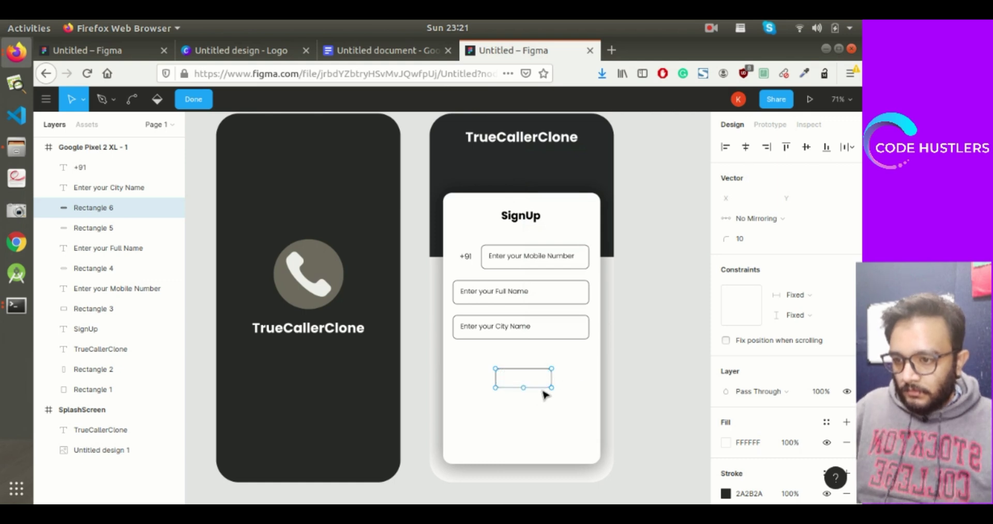
{"action": "key", "text": "Escape"}
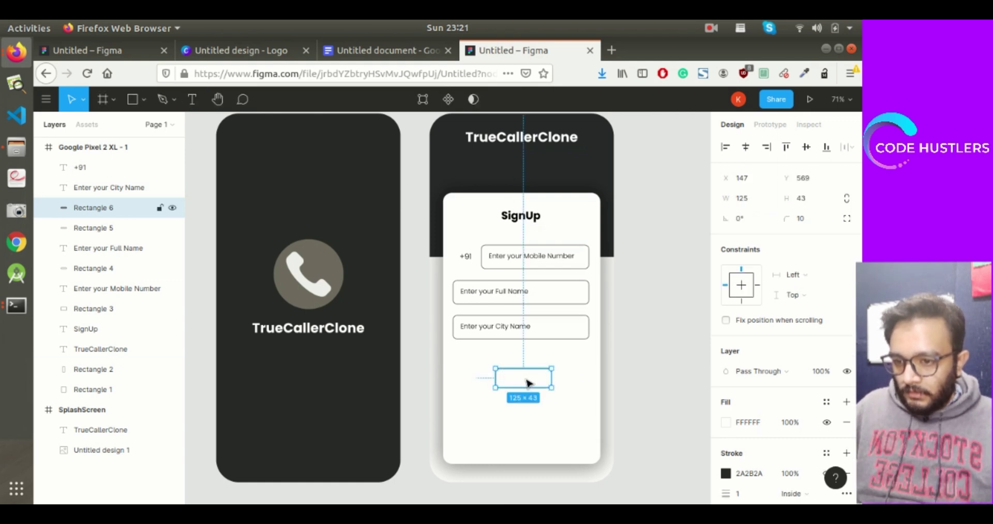
{"action": "left_click", "coordinate": [748, 422]}
{"action": "left_click", "coordinate": [750, 473]}
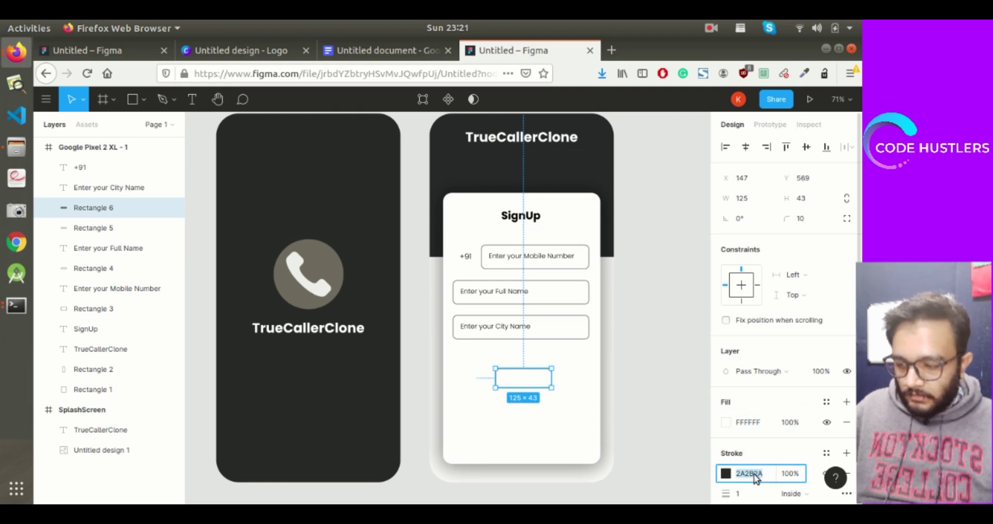
Step: Fill the button rectangle with the dark 2A2B2A colour
{"action": "left_click", "coordinate": [748, 422]}
{"action": "key", "text": "ctrl+v"}
{"action": "left_click", "coordinate": [629, 397]}
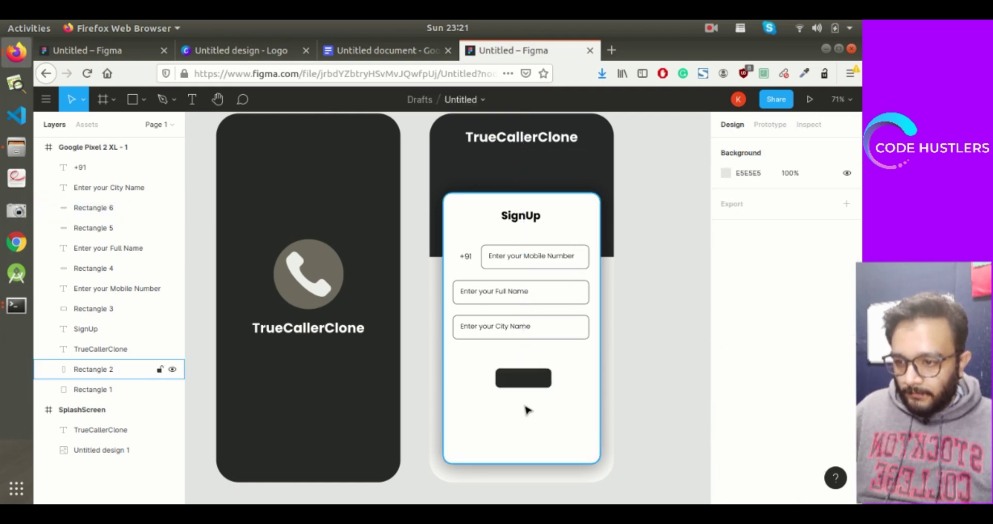
{"action": "left_click", "coordinate": [513, 386]}
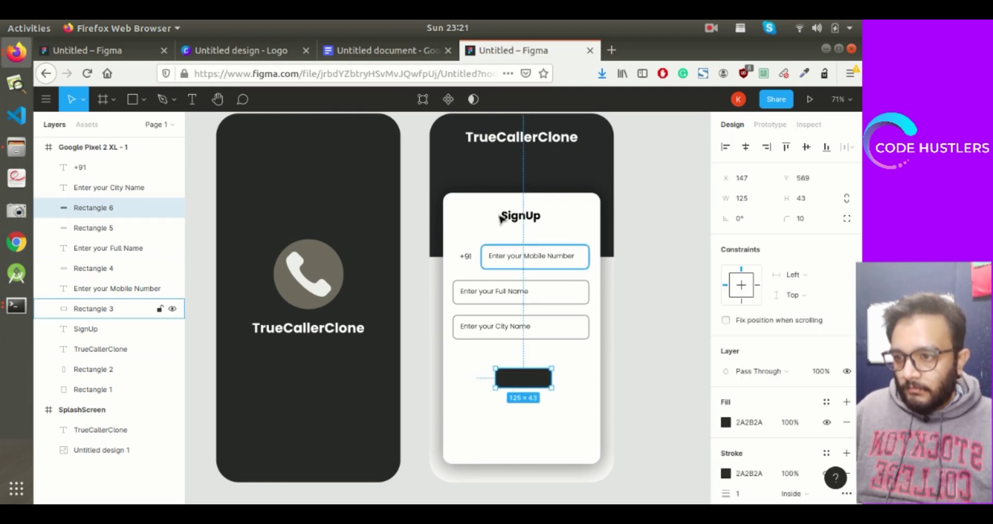
Step: Copy the TrueCallerClone title onto the dark button and retype it as 'Sign Up'
{"action": "left_click", "coordinate": [336, 329]}
{"action": "key", "text": "ctrl+c"}
{"action": "left_click", "coordinate": [541, 382]}
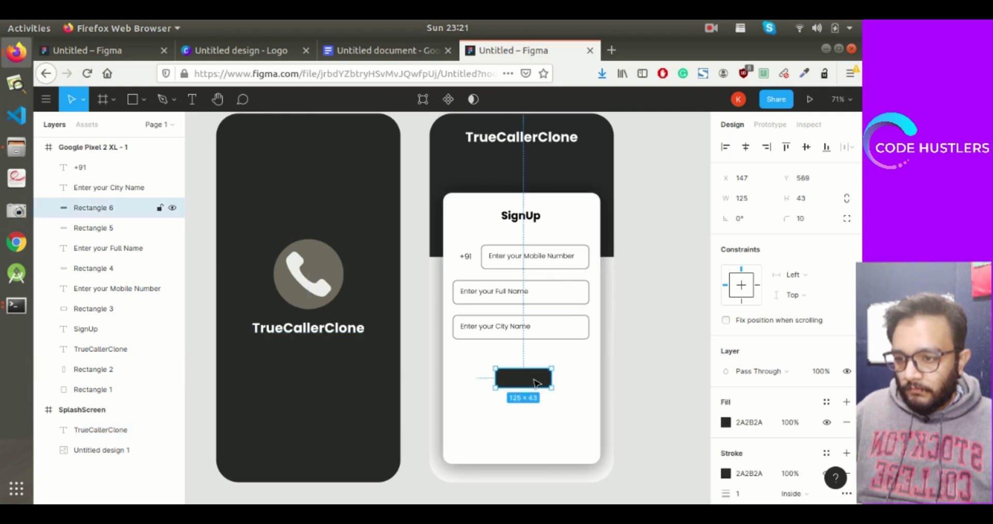
{"action": "key", "text": "ctrl+v"}
{"action": "left_click_drag", "start_coordinate": [533, 333], "coordinate": [531, 384]}
{"action": "double_click", "coordinate": [542, 374]}
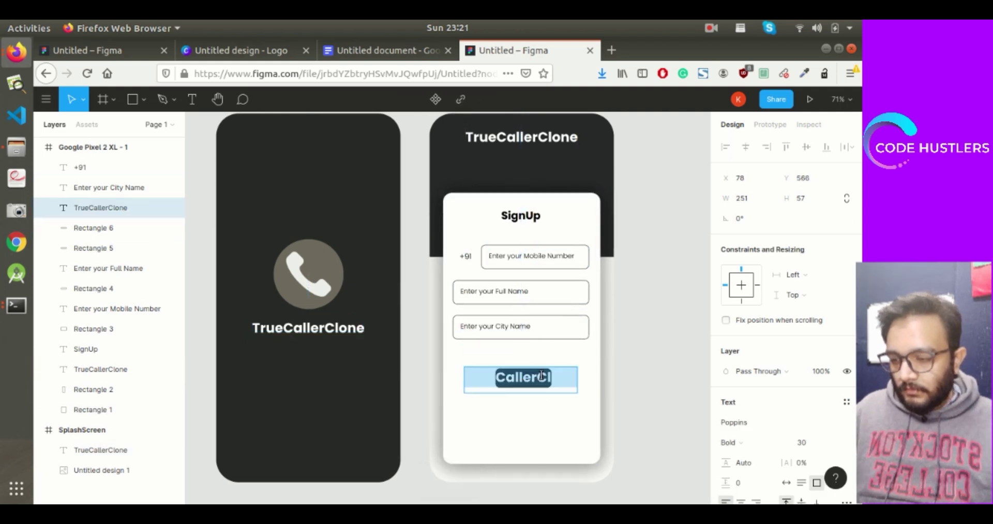
{"action": "type", "text": "Sign Up"}
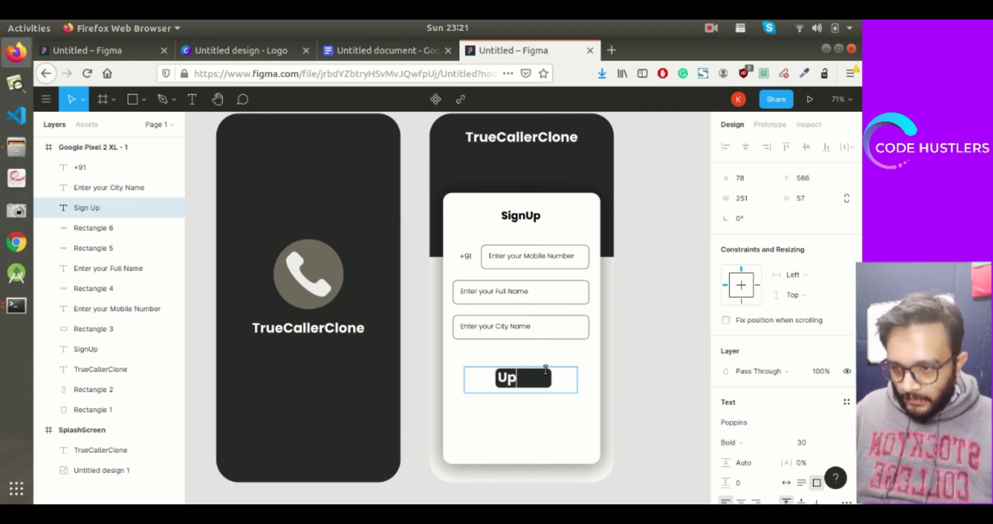
{"action": "key", "text": "Escape"}
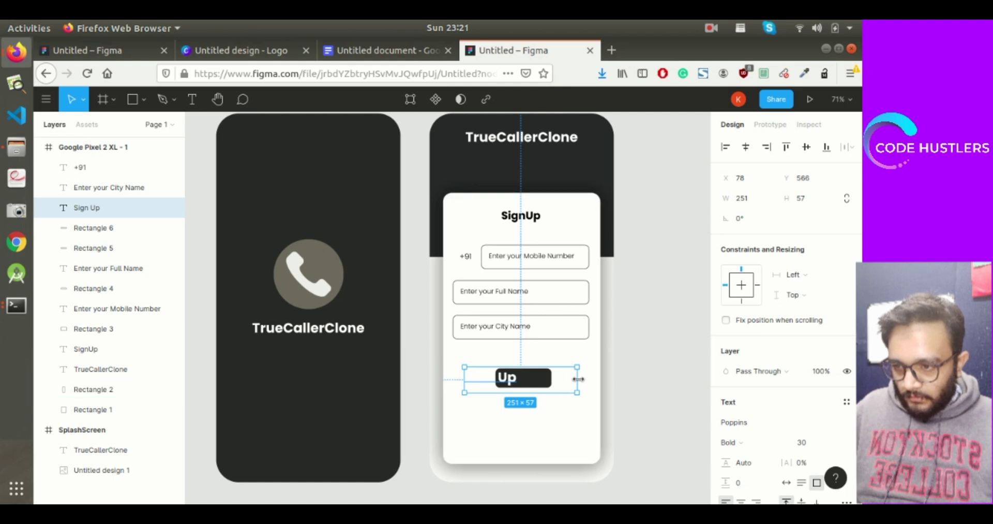
{"action": "left_click_drag", "start_coordinate": [578, 379], "coordinate": [533, 390]}
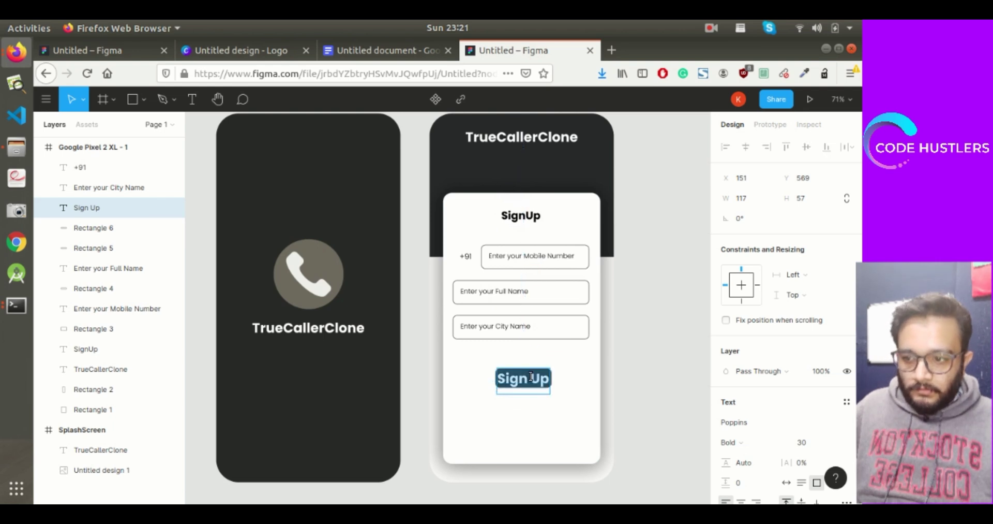
Step: Set the Sign Up label's font size to 17, narrowing its text box to fit
{"action": "scroll", "coordinate": [750, 395], "scroll_direction": "down", "scroll_amount": 3}
{"action": "left_click", "coordinate": [802, 337]}
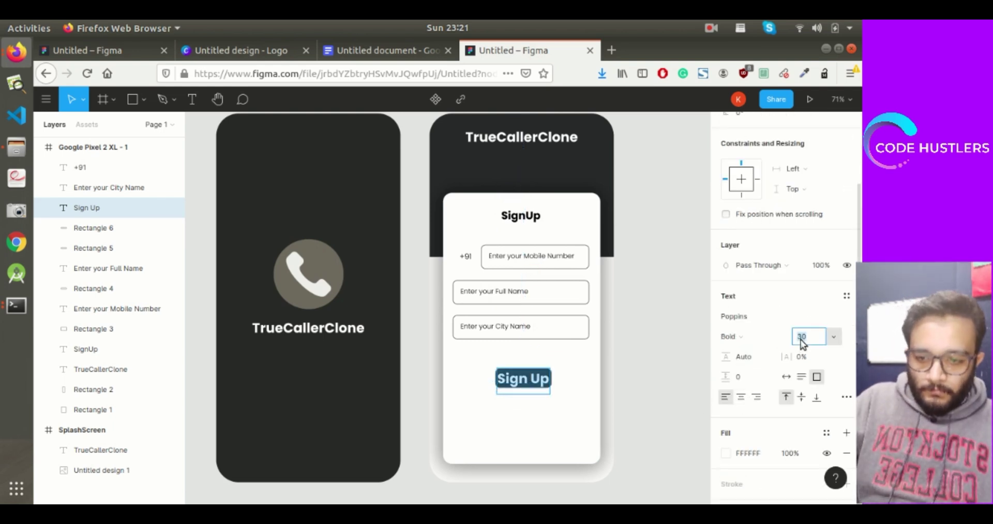
{"action": "type", "text": "15"}
{"action": "key", "text": "Return"}
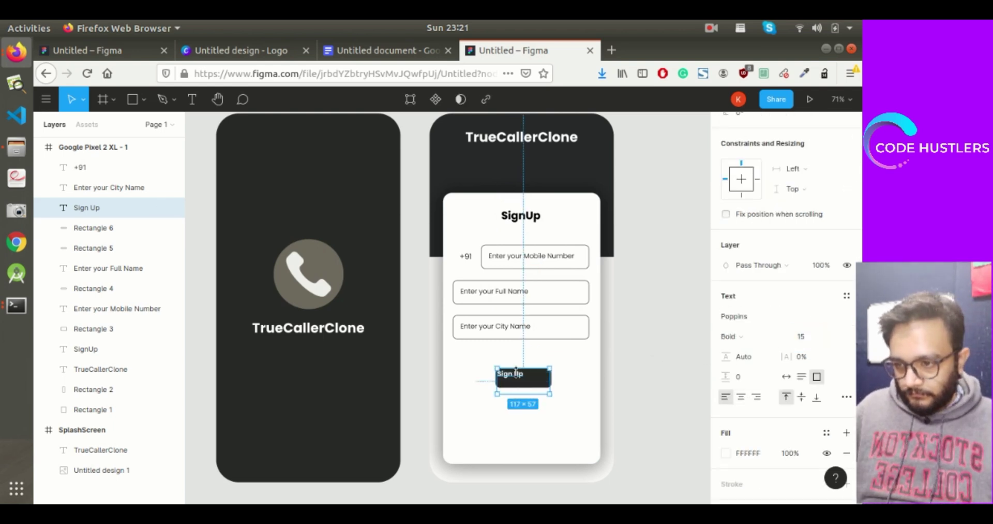
{"action": "left_click_drag", "start_coordinate": [549, 380], "coordinate": [528, 376]}
{"action": "left_click", "coordinate": [803, 340]}
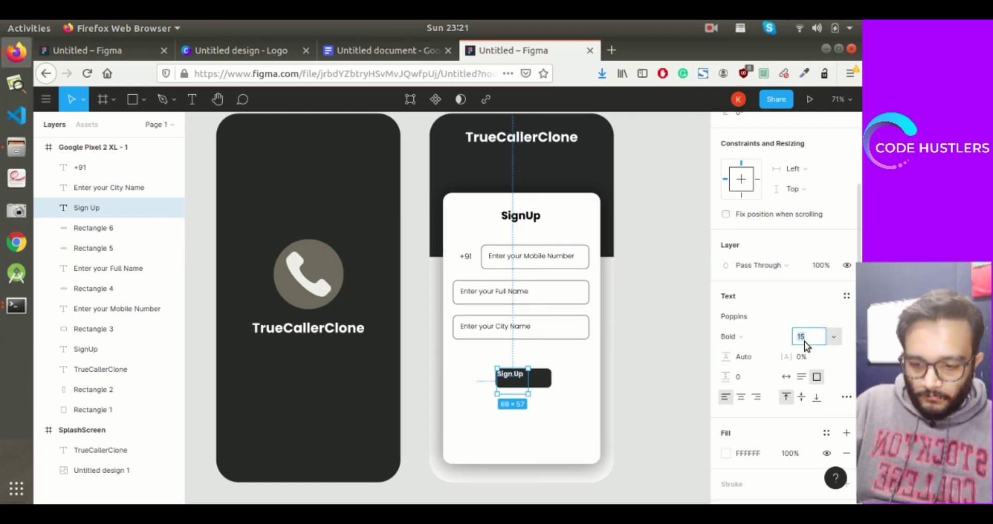
{"action": "type", "text": "17"}
Step: Centre the white Sign Up label on the dark button
{"action": "left_click", "coordinate": [594, 377]}
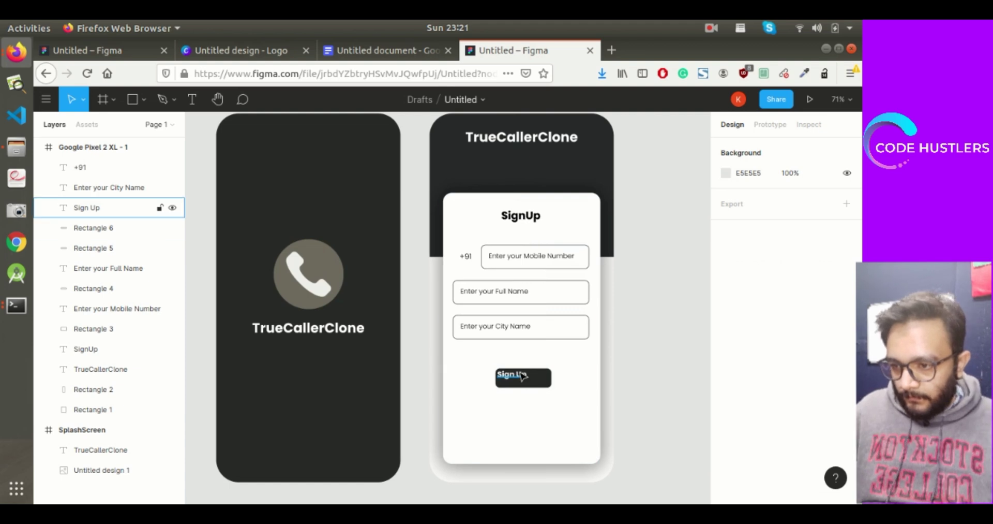
{"action": "left_click_drag", "start_coordinate": [517, 377], "coordinate": [526, 382]}
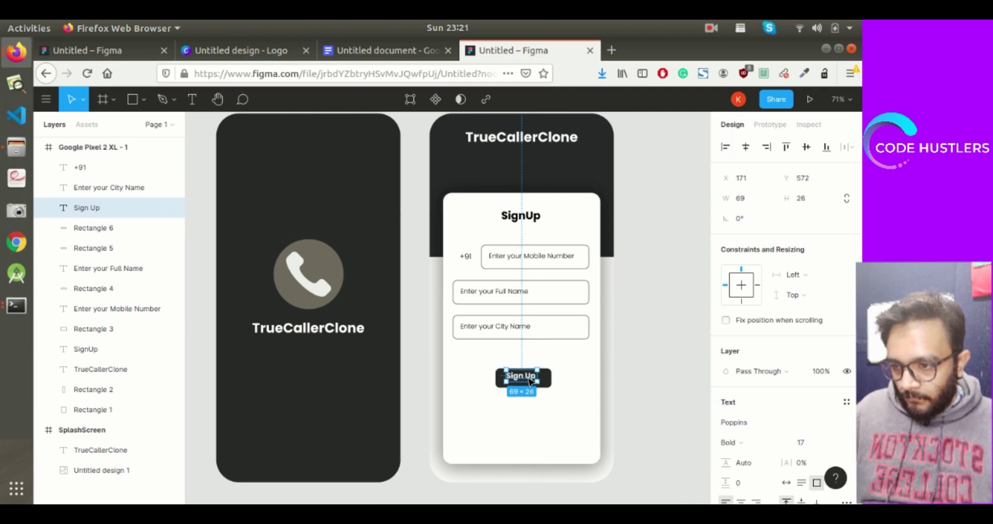
{"action": "left_click", "coordinate": [563, 393]}
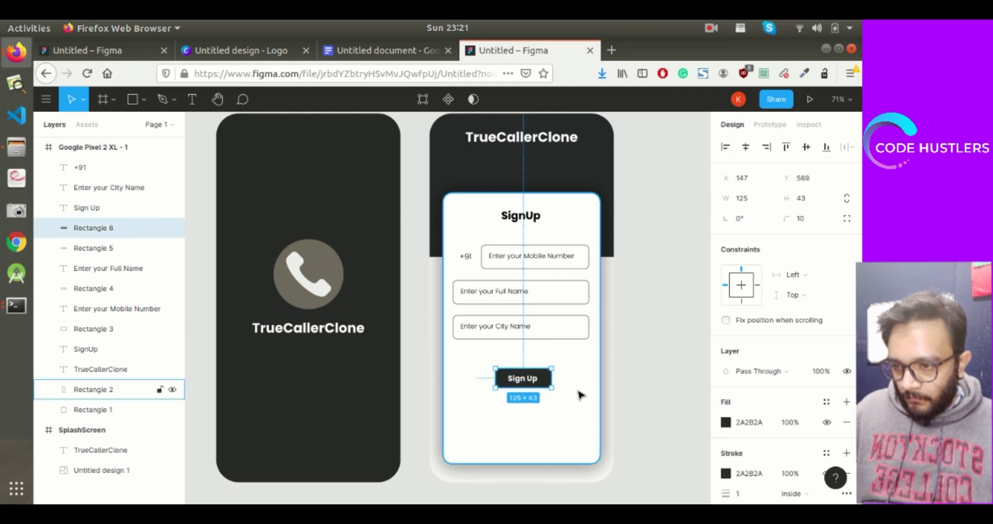
{"action": "left_click", "coordinate": [527, 381]}
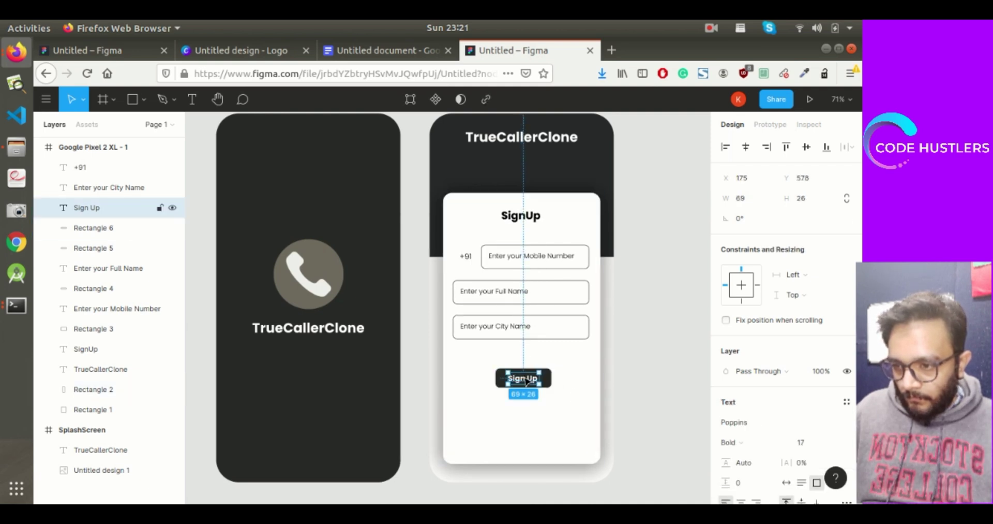
{"action": "left_click_drag", "start_coordinate": [527, 379], "coordinate": [524, 377]}
{"action": "left_click", "coordinate": [589, 377]}
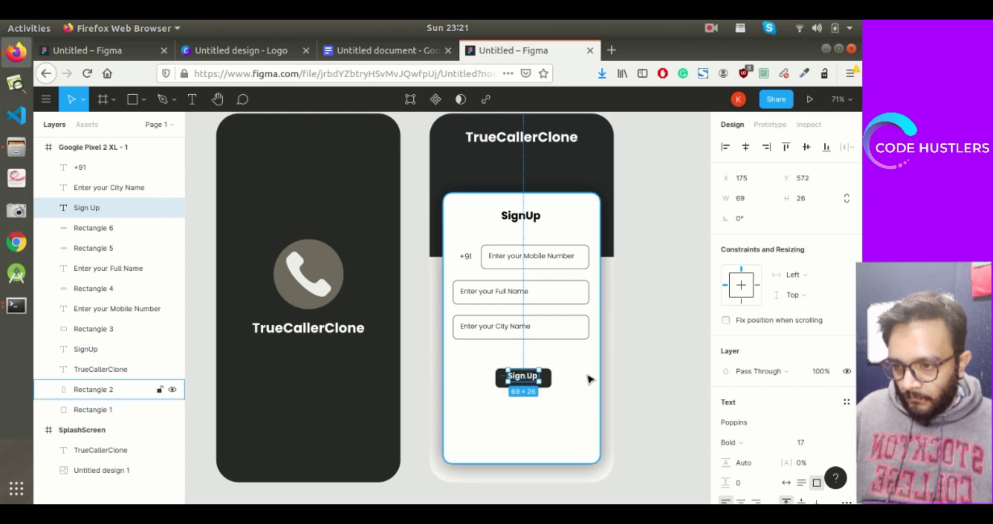
{"action": "left_click", "coordinate": [528, 376]}
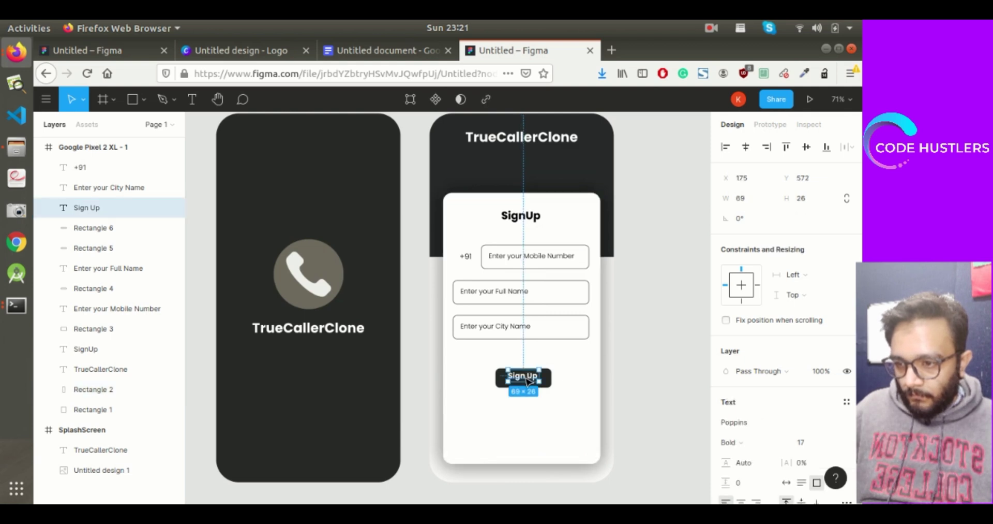
{"action": "left_click", "coordinate": [541, 406]}
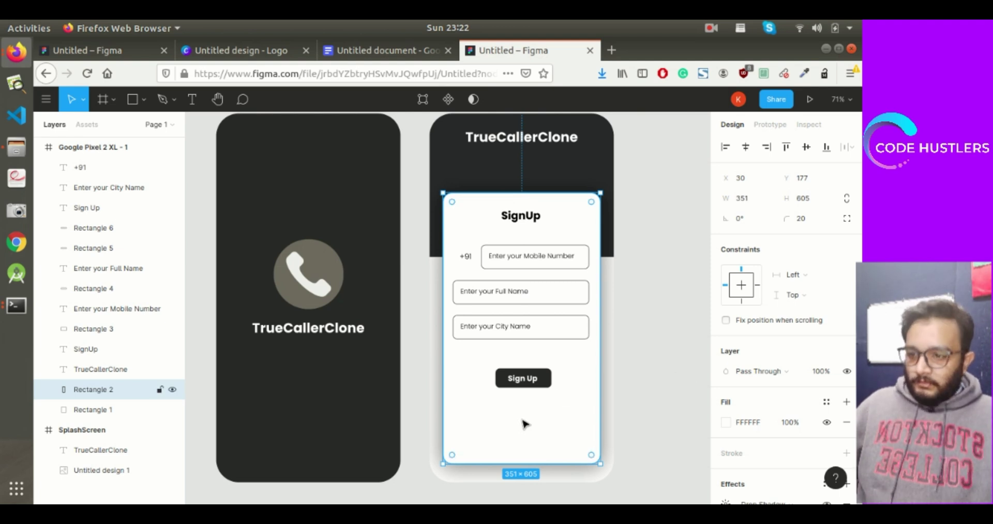
Step: Enlarge the Sign Up label's font size to 19, after undoing a stray button resize
{"action": "left_click", "coordinate": [547, 377]}
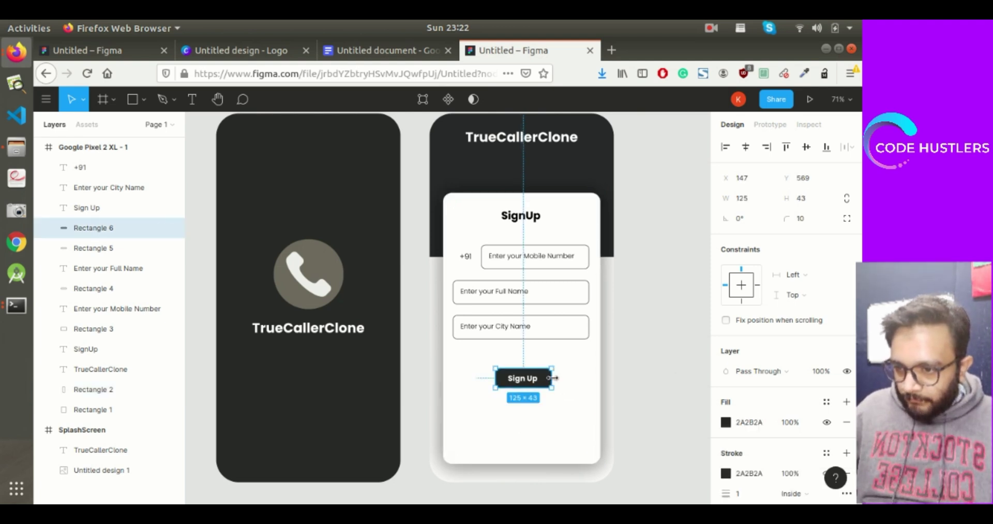
{"action": "left_click_drag", "start_coordinate": [553, 377], "coordinate": [501, 378]}
{"action": "left_click", "coordinate": [485, 428]}
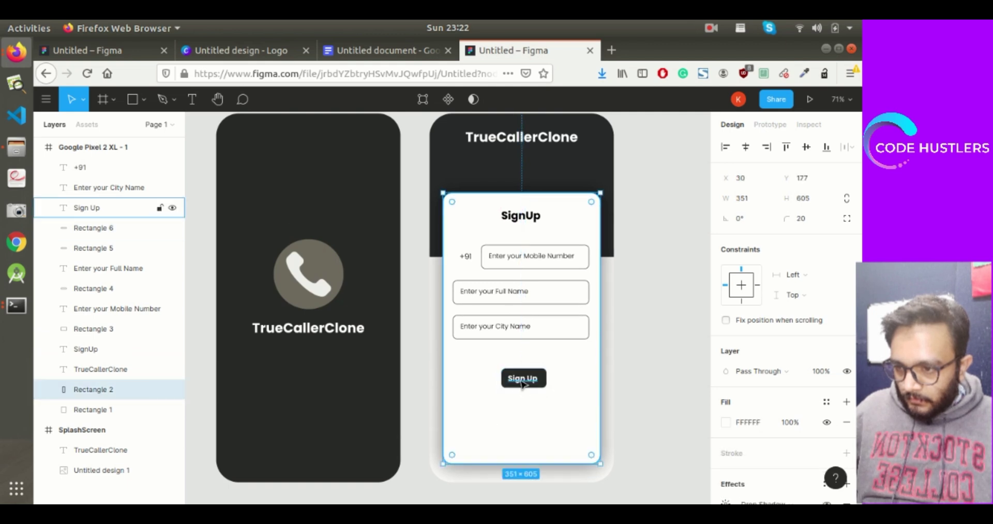
{"action": "key", "text": "ctrl+z"}
{"action": "key", "text": "ctrl+z"}
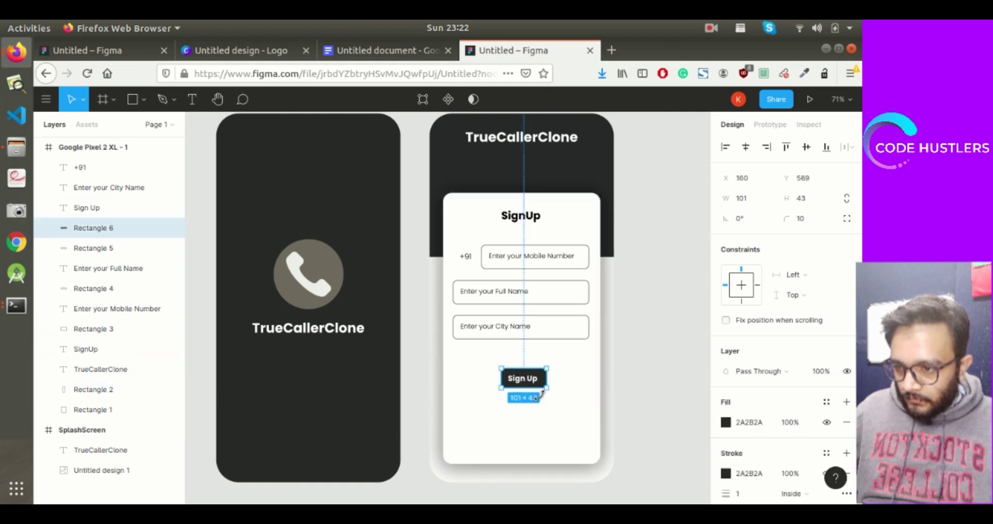
{"action": "left_click", "coordinate": [544, 400]}
{"action": "left_click", "coordinate": [538, 382]}
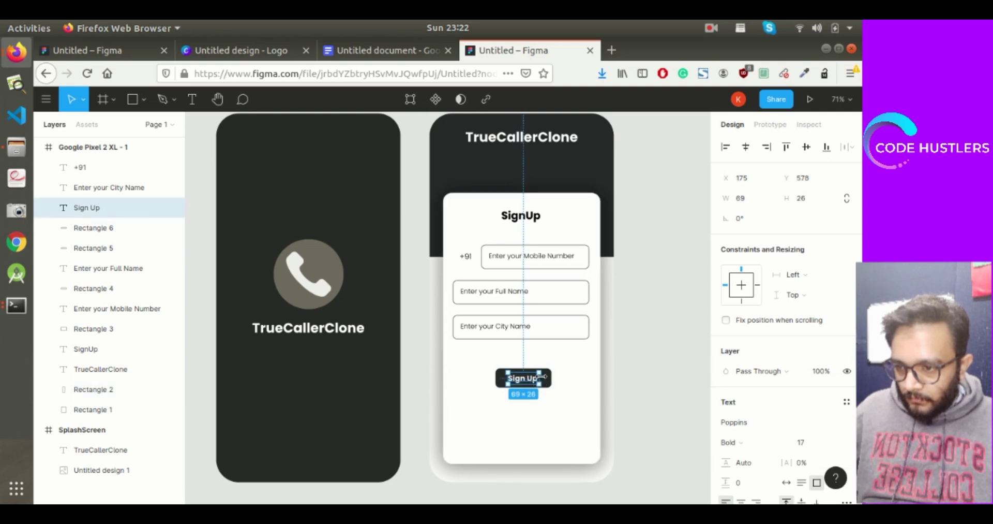
{"action": "left_click", "coordinate": [803, 444]}
{"action": "type", "text": "18"}
{"action": "left_click", "coordinate": [665, 405]}
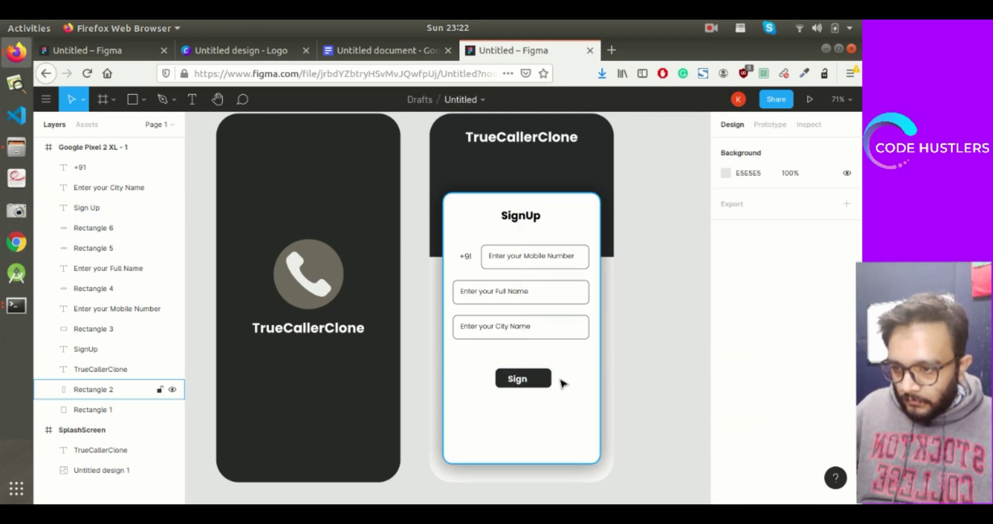
Step: Recentre the Sign Up label on the dark button
{"action": "left_click", "coordinate": [527, 380]}
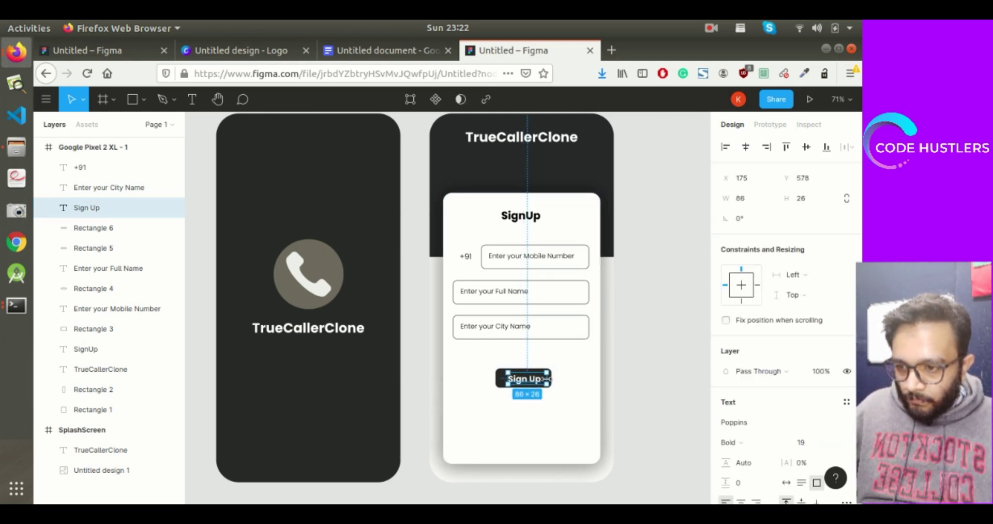
{"action": "left_click", "coordinate": [558, 388]}
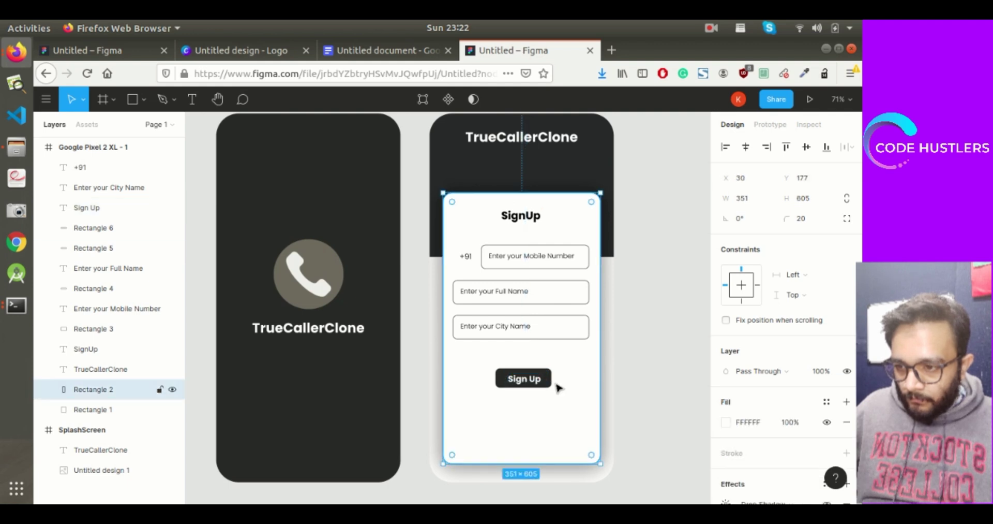
{"action": "left_click", "coordinate": [530, 382]}
{"action": "left_click_drag", "start_coordinate": [529, 381], "coordinate": [526, 381]}
{"action": "left_click", "coordinate": [564, 401]}
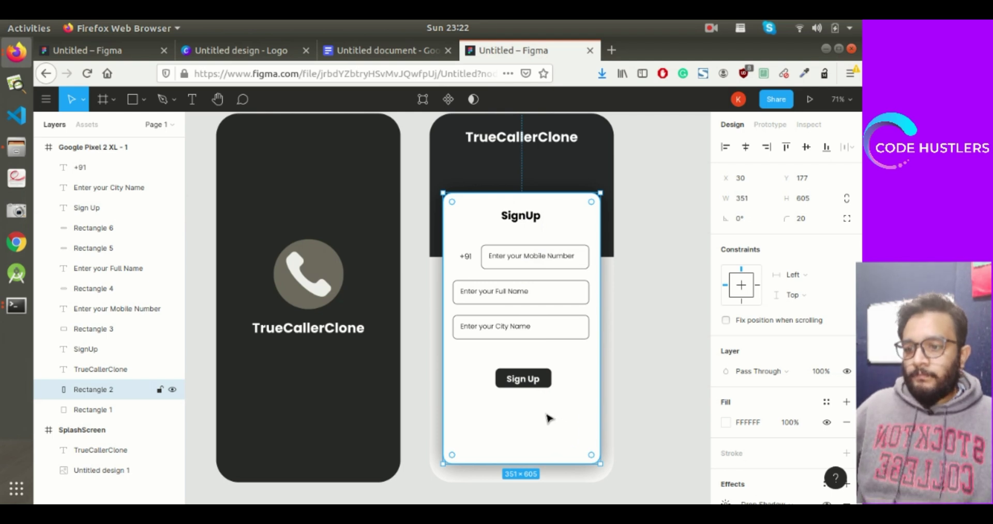
{"action": "key", "text": "Escape"}
Step: Move the Sign Up label and button rectangle together slightly higher
{"action": "left_click", "coordinate": [520, 378]}
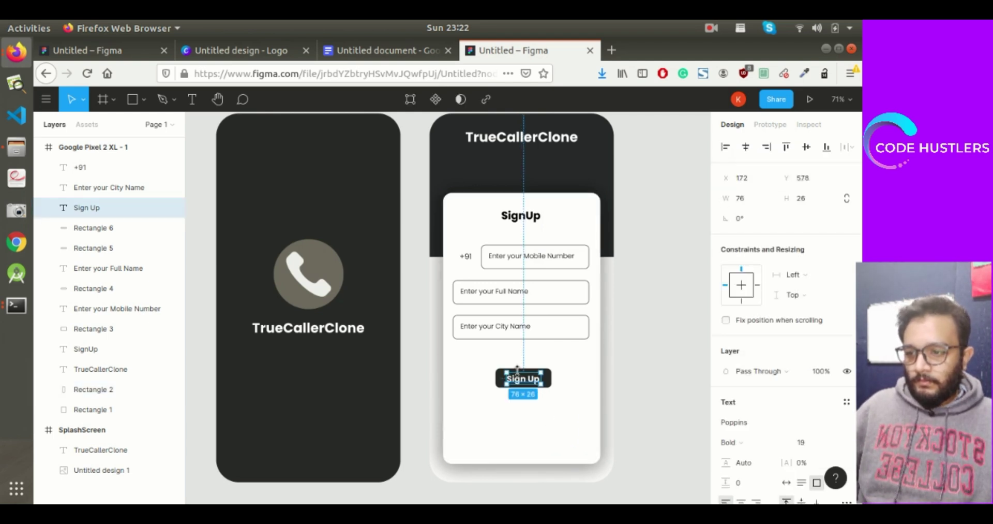
{"action": "left_click", "coordinate": [497, 372], "text": "shift"}
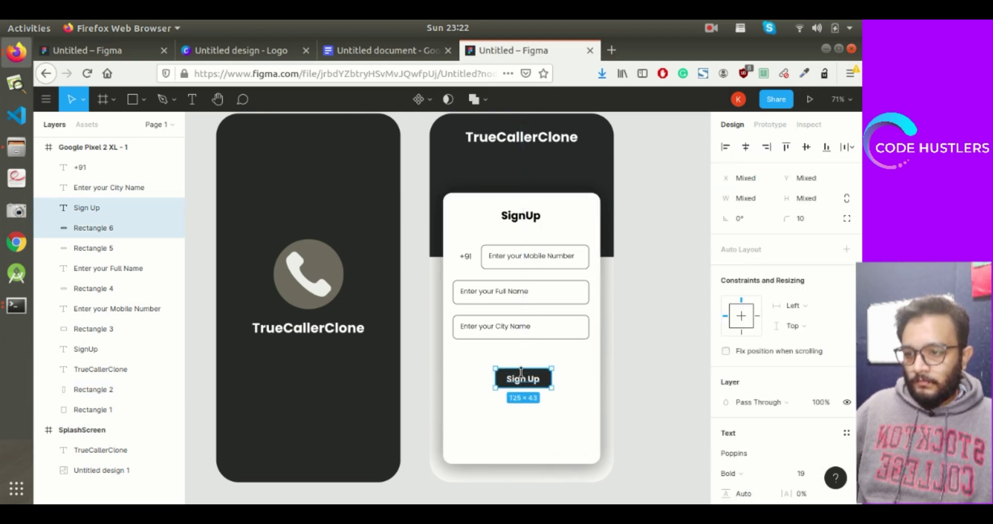
{"action": "left_click_drag", "start_coordinate": [522, 380], "coordinate": [521, 374]}
{"action": "left_click", "coordinate": [657, 385]}
{"action": "scroll", "coordinate": [582, 412], "scroll_direction": "up", "scroll_amount": 1}
{"action": "scroll", "coordinate": [552, 401], "scroll_direction": "down", "scroll_amount": 2}
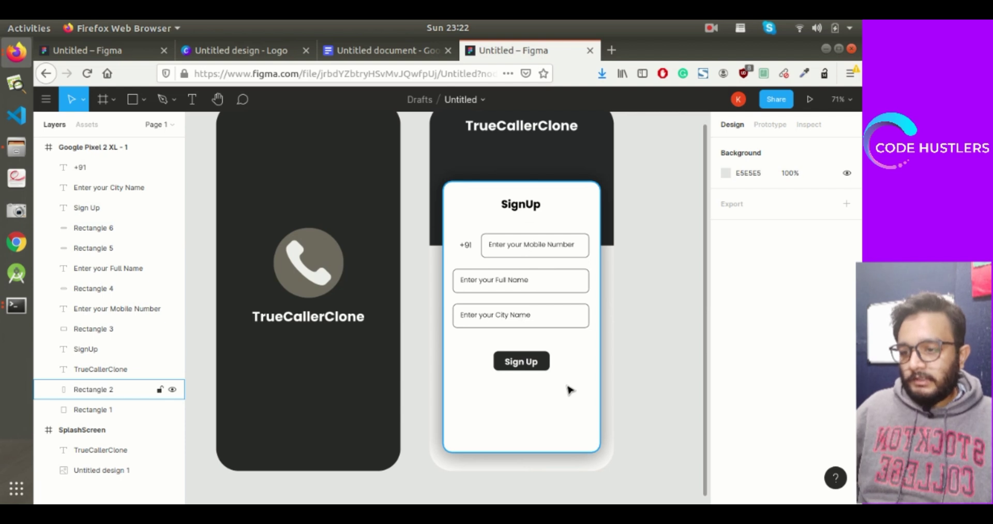
{"action": "scroll", "coordinate": [534, 320], "scroll_direction": "up", "scroll_amount": 1}
Step: Copy the TrueCallerClone title below the Sign Up button and retype it as 'Already'
{"action": "left_click", "coordinate": [538, 145]}
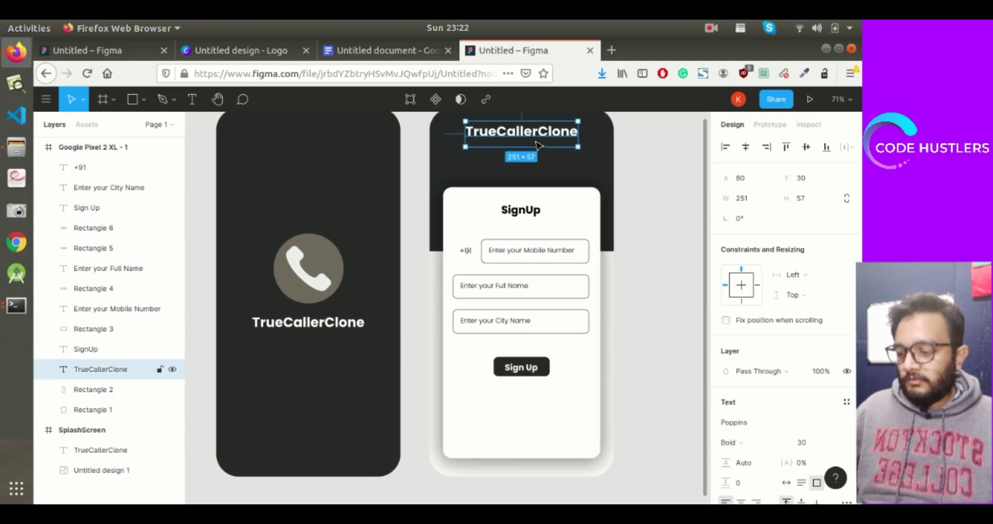
{"action": "key", "text": "ctrl+c"}
{"action": "left_click", "coordinate": [526, 421]}
{"action": "key", "text": "ctrl+v"}
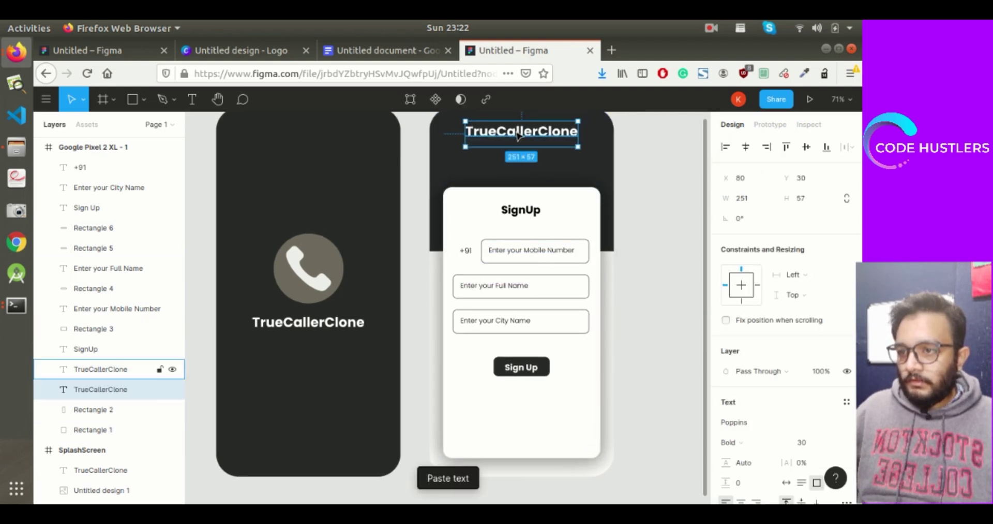
{"action": "left_click_drag", "start_coordinate": [518, 136], "coordinate": [519, 406]}
{"action": "double_click", "coordinate": [516, 401]}
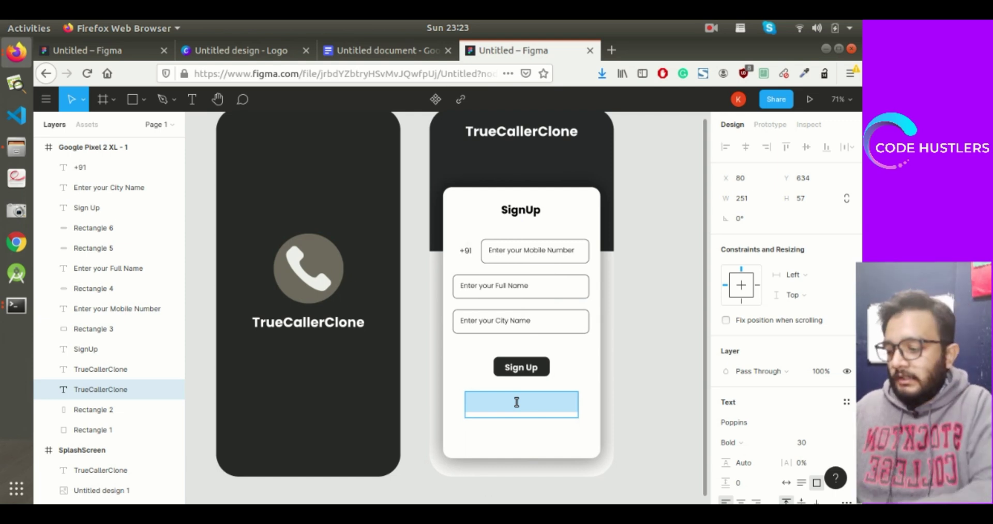
{"action": "type", "text": "Alrea"}
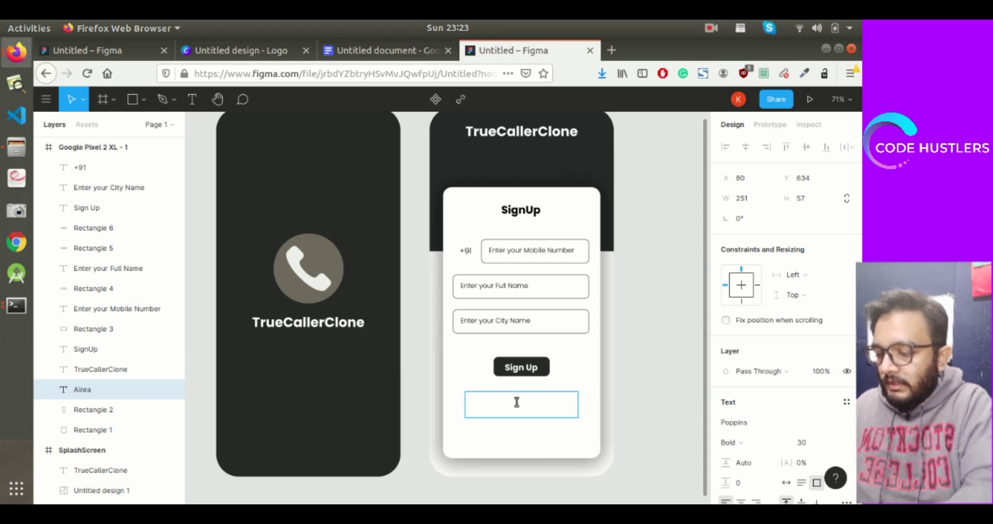
{"action": "type", "text": "dy"}
{"action": "key", "text": "ctrl+a"}
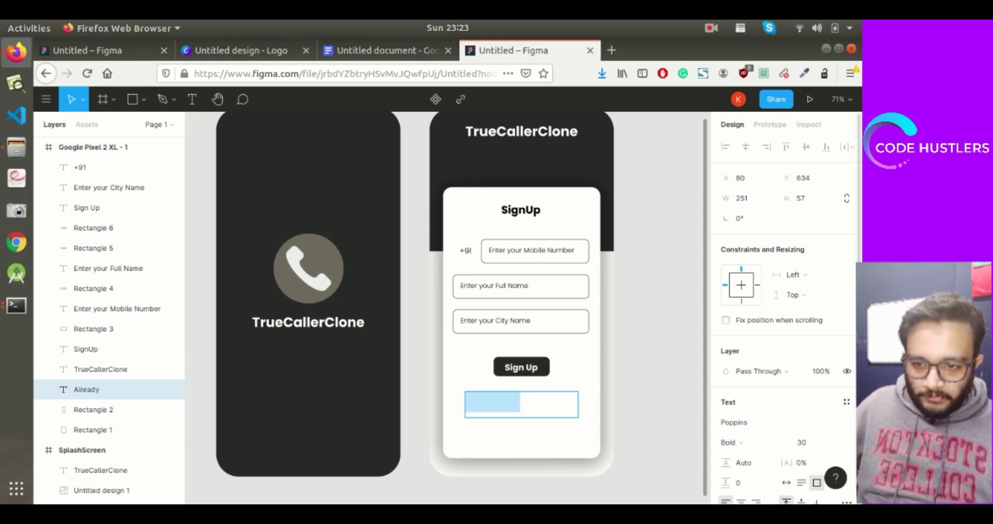
Step: Set the text's fill colour to black 000000
{"action": "scroll", "coordinate": [759, 422], "scroll_direction": "down", "scroll_amount": 3}
{"action": "left_click", "coordinate": [743, 416]}
{"action": "type", "text": "000000"}
{"action": "key", "text": "Return"}
Step: Complete the text so it reads 'Already have an account?'
{"action": "double_click", "coordinate": [518, 407]}
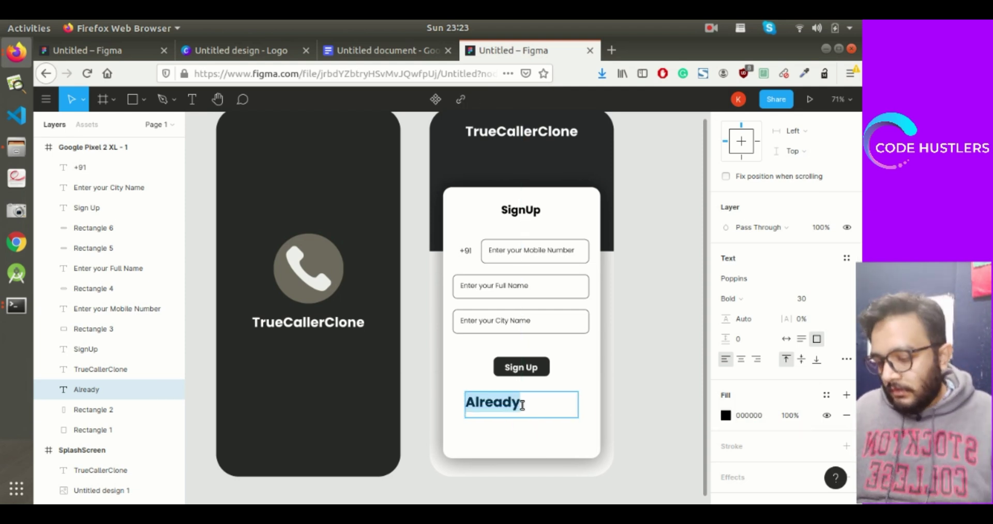
{"action": "left_click", "coordinate": [522, 405]}
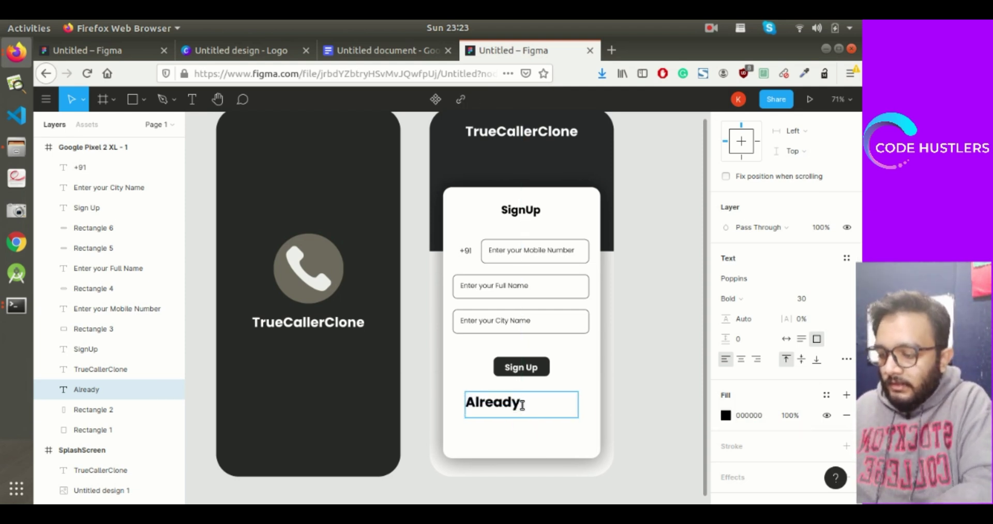
{"action": "type", "text": "have an acco"}
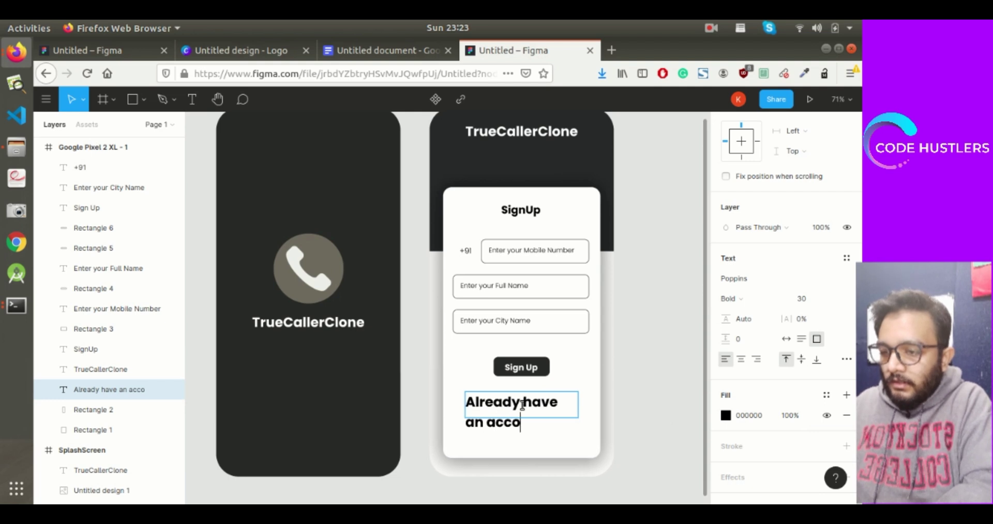
{"action": "type", "text": "unt"}
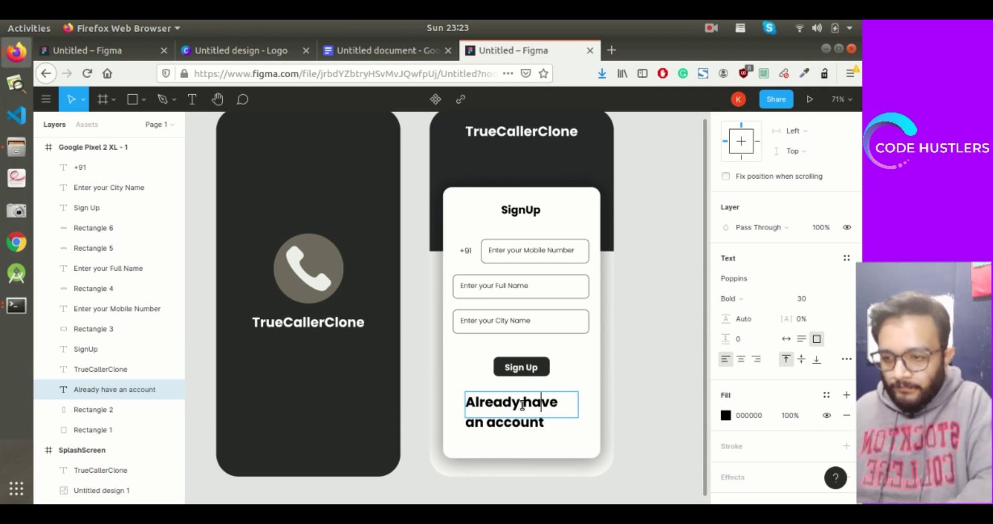
{"action": "key", "text": "ctrl+z"}
{"action": "key", "text": "ctrl+shift+z"}
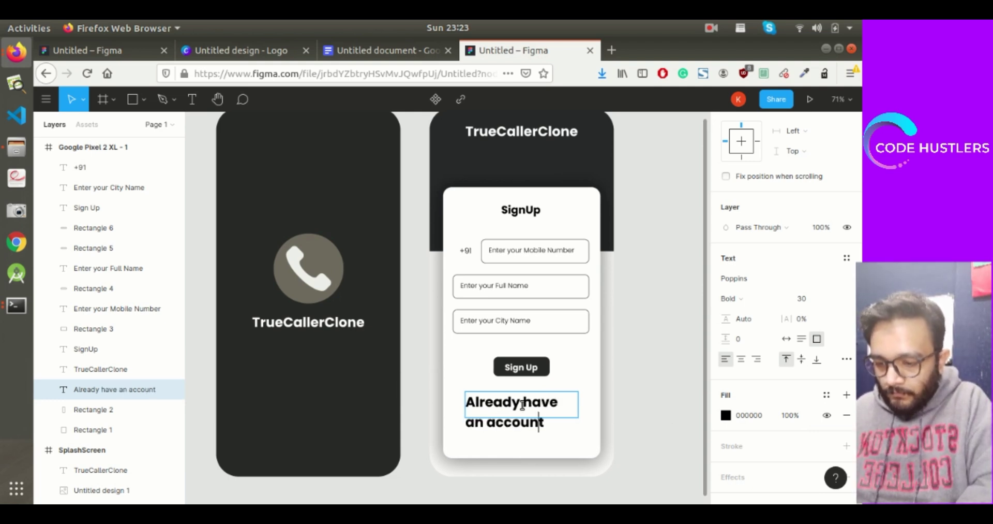
{"action": "type", "text": "?"}
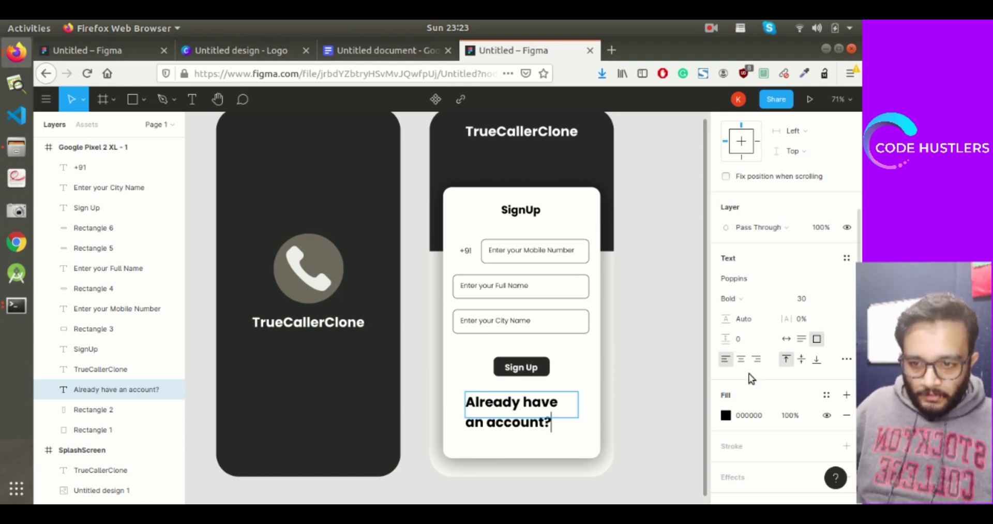
{"action": "left_click", "coordinate": [804, 297]}
Step: Make the account line Light weight at size 15 and centre it under the button
{"action": "key", "text": "Escape"}
{"action": "left_click", "coordinate": [815, 298]}
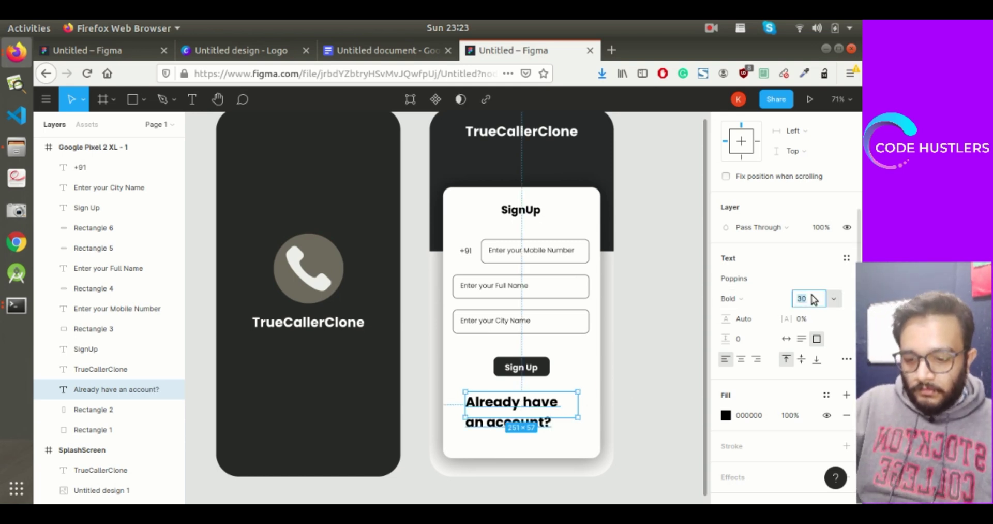
{"action": "type", "text": "15"}
{"action": "left_click", "coordinate": [758, 298]}
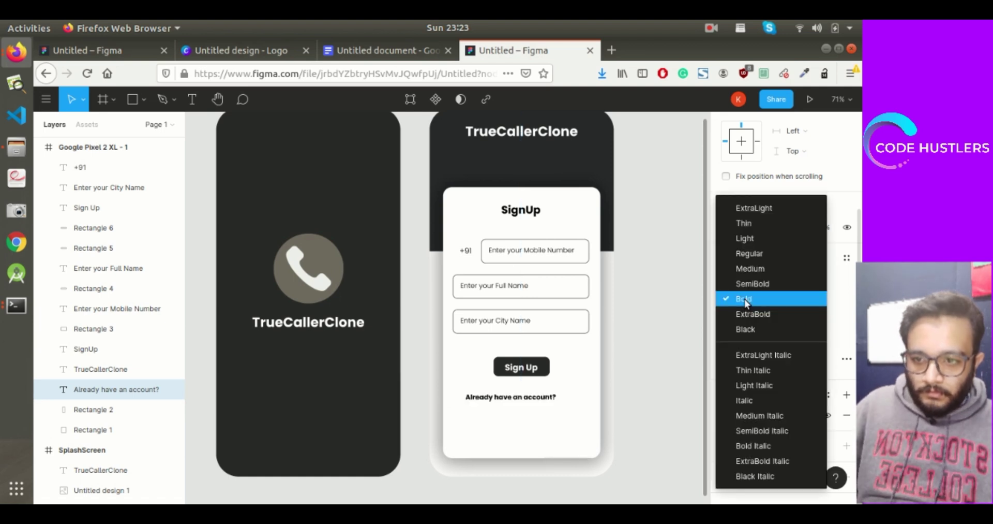
{"action": "left_click", "coordinate": [758, 238]}
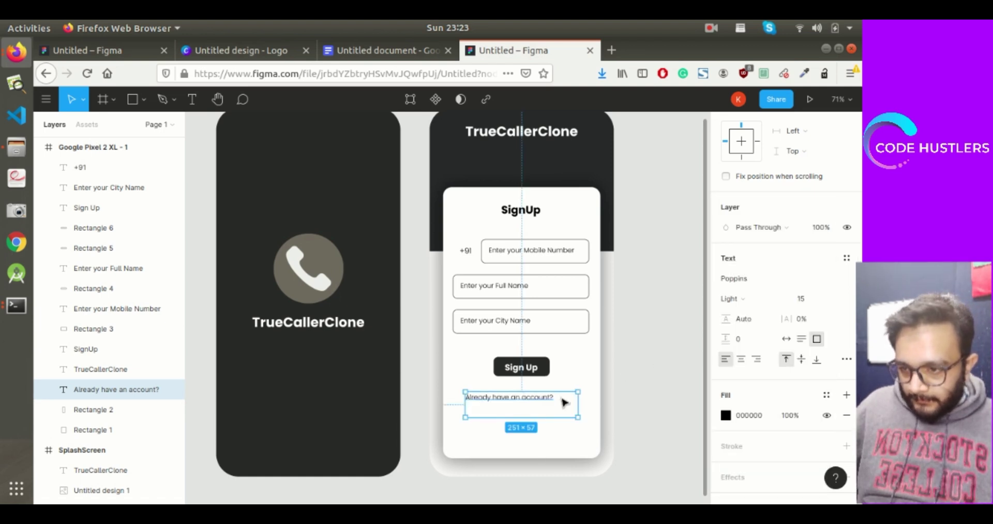
{"action": "left_click_drag", "start_coordinate": [578, 401], "coordinate": [512, 400]}
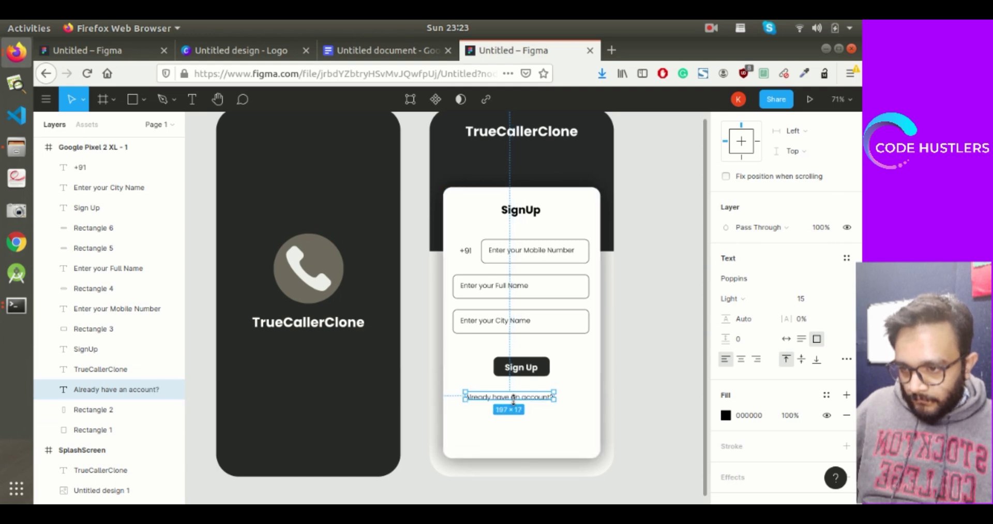
{"action": "left_click", "coordinate": [654, 386]}
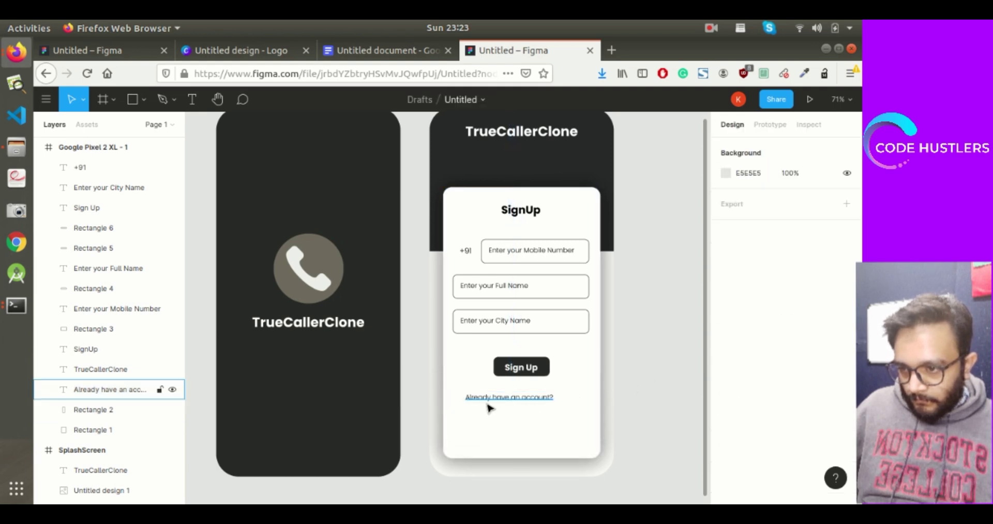
{"action": "left_click", "coordinate": [494, 399]}
{"action": "left_click_drag", "start_coordinate": [495, 400], "coordinate": [505, 401]}
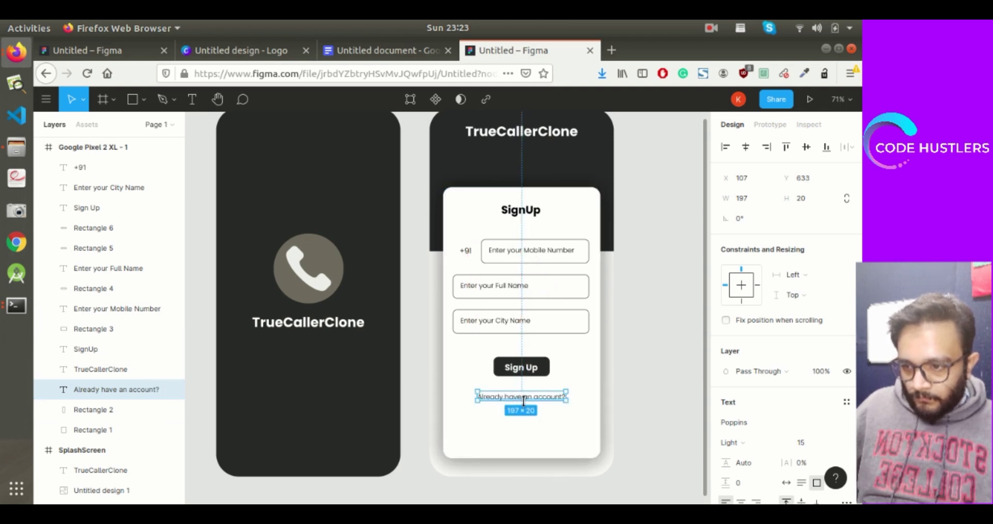
Step: Raise the account line to size 17 and widen its box so it fits one row
{"action": "key", "text": "Return"}
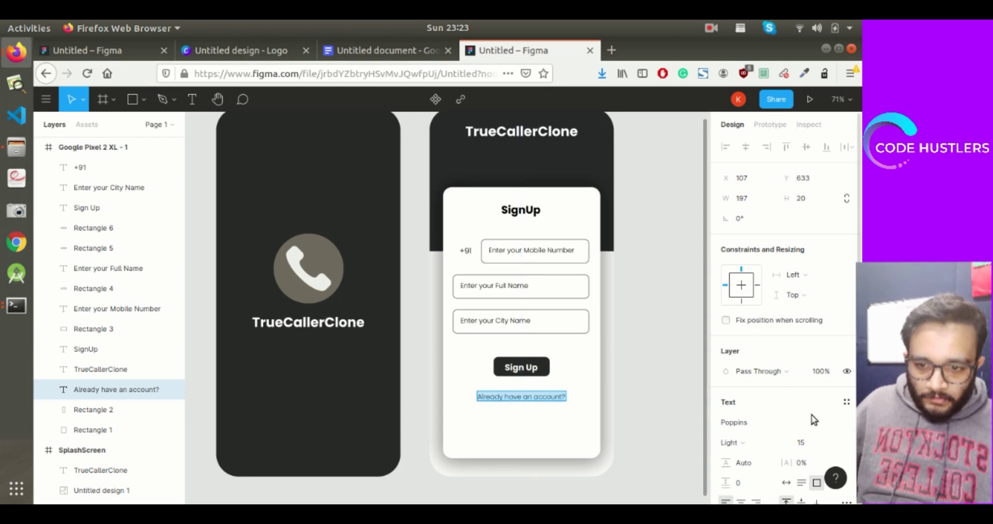
{"action": "left_click", "coordinate": [801, 441]}
{"action": "type", "text": "17"}
{"action": "key", "text": "Return"}
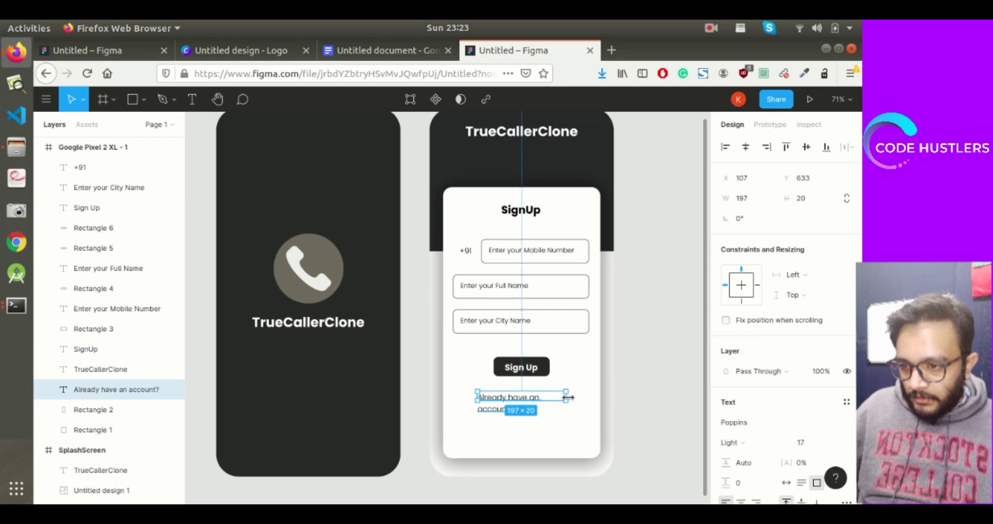
{"action": "left_click_drag", "start_coordinate": [572, 397], "coordinate": [582, 397]}
{"action": "left_click", "coordinate": [608, 403]}
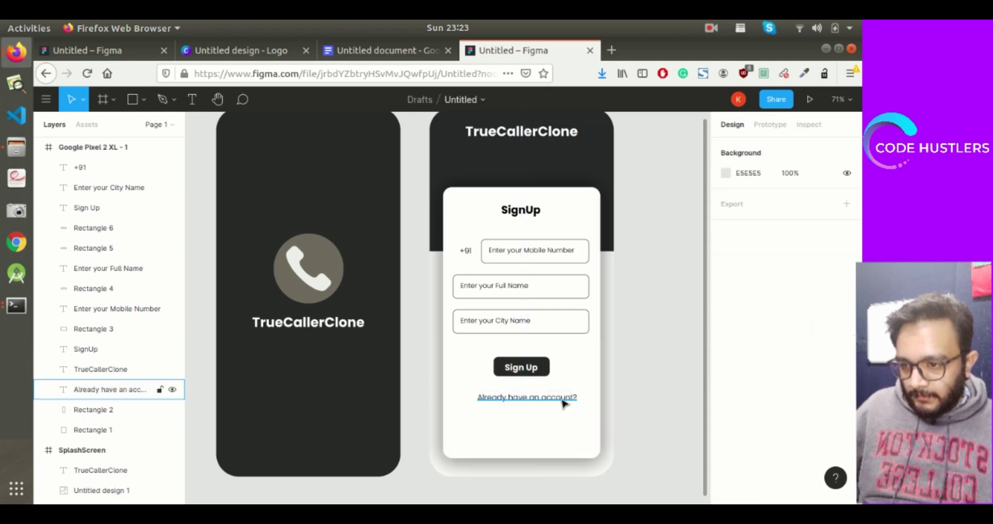
{"action": "left_click", "coordinate": [646, 377]}
{"action": "scroll", "coordinate": [657, 363], "scroll_direction": "up", "scroll_amount": 1}
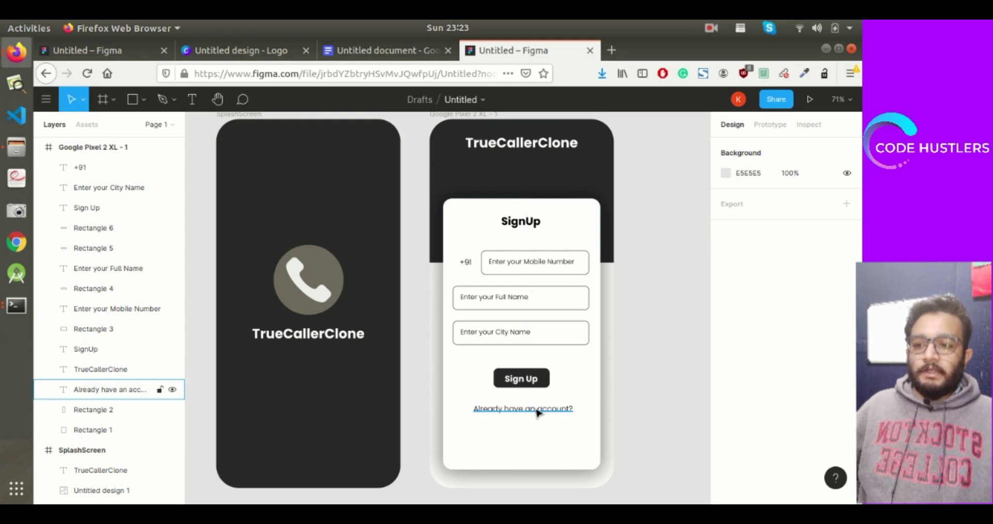
Step: Nudge the Sign Up button and the account line slightly upward
{"action": "left_click", "coordinate": [510, 382]}
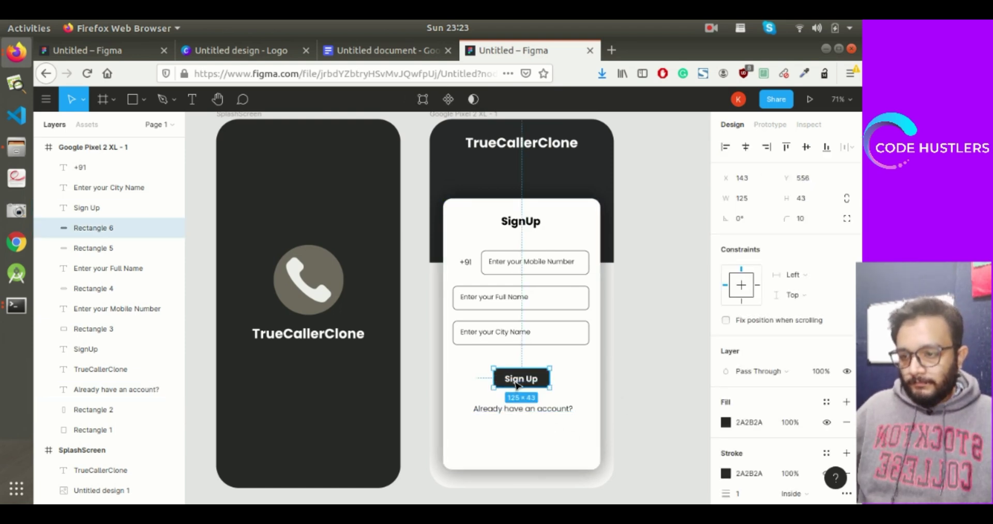
{"action": "left_click", "coordinate": [509, 382], "text": "shift"}
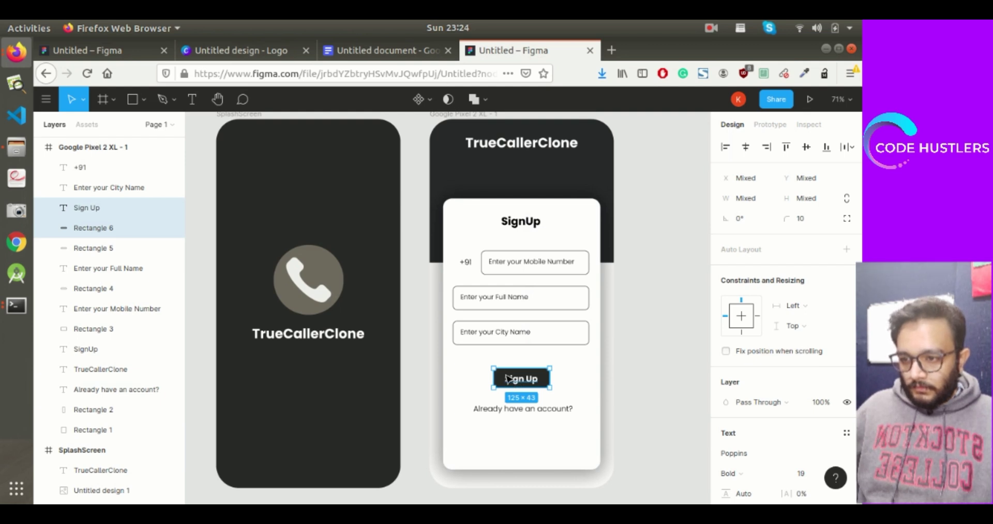
{"action": "left_click_drag", "start_coordinate": [507, 376], "coordinate": [509, 371]}
{"action": "left_click", "coordinate": [521, 410]}
{"action": "left_click_drag", "start_coordinate": [523, 412], "coordinate": [520, 404]}
{"action": "left_click", "coordinate": [628, 383]}
Step: Delete the stray '15' text sitting over the mobile number field
{"action": "scroll", "coordinate": [657, 412], "scroll_direction": "down", "scroll_amount": 3}
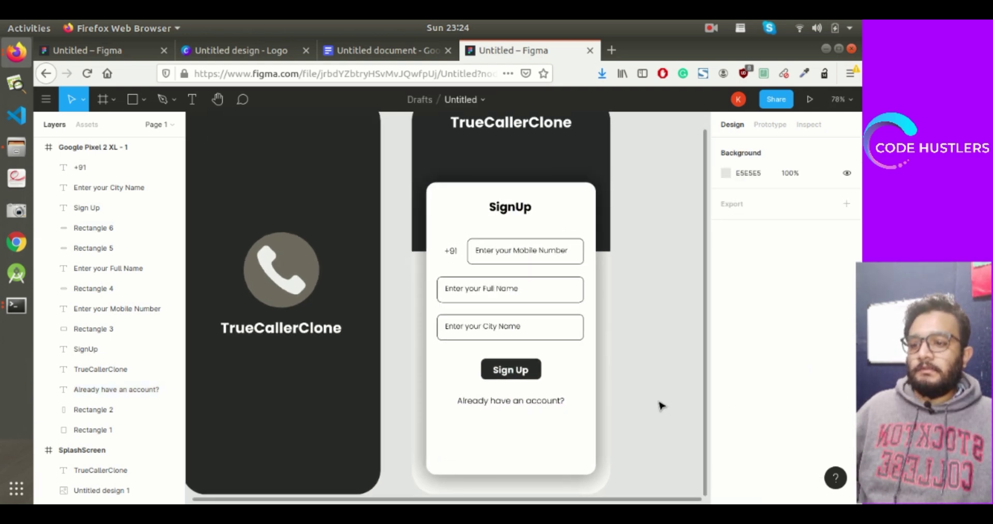
{"action": "scroll", "coordinate": [660, 404], "scroll_direction": "down", "scroll_amount": 3}
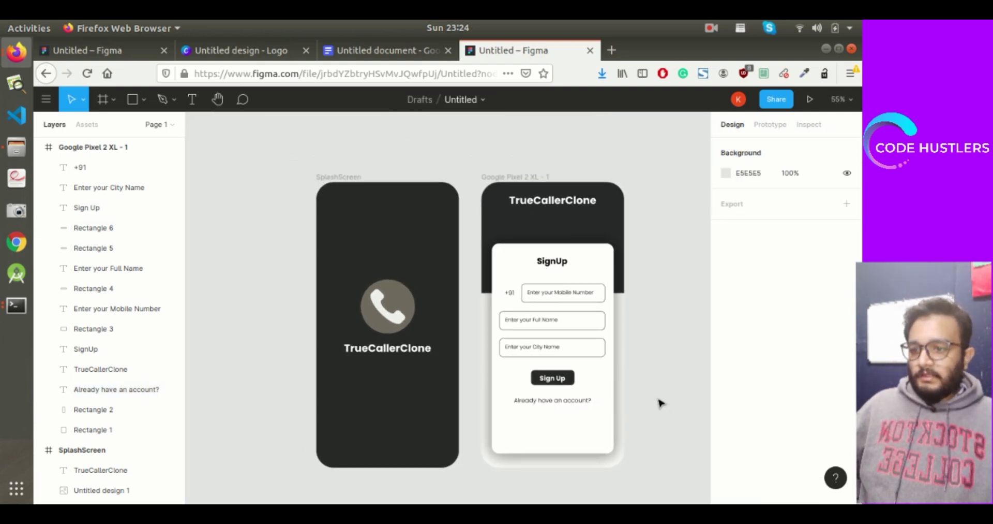
{"action": "scroll", "coordinate": [661, 402], "scroll_direction": "down", "scroll_amount": 1}
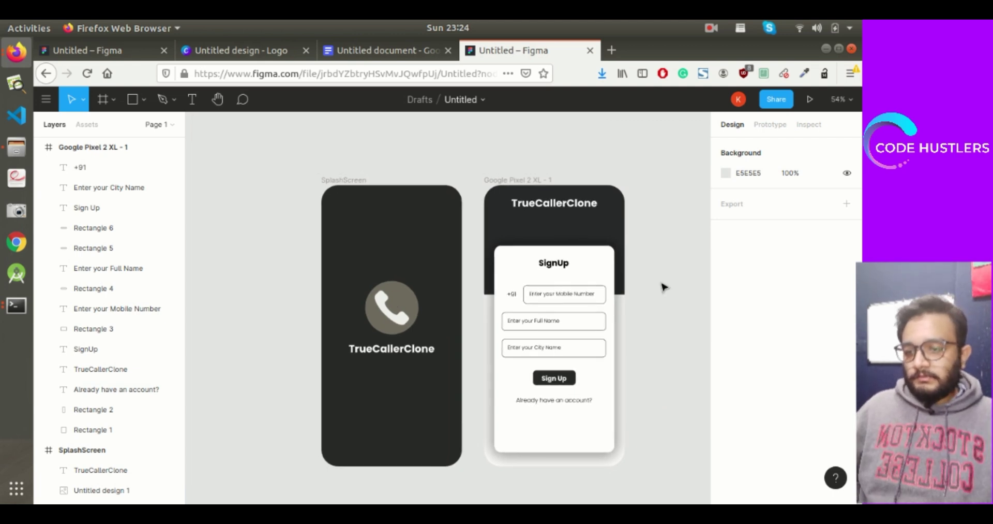
{"action": "left_click_drag", "start_coordinate": [639, 280], "coordinate": [536, 288]}
{"action": "key", "text": "ctrl+z"}
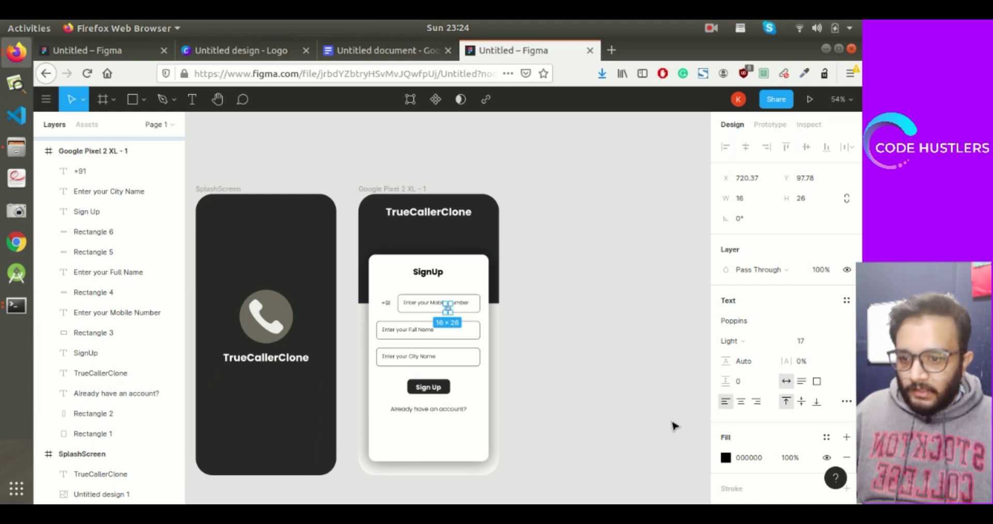
{"action": "left_click", "coordinate": [540, 299]}
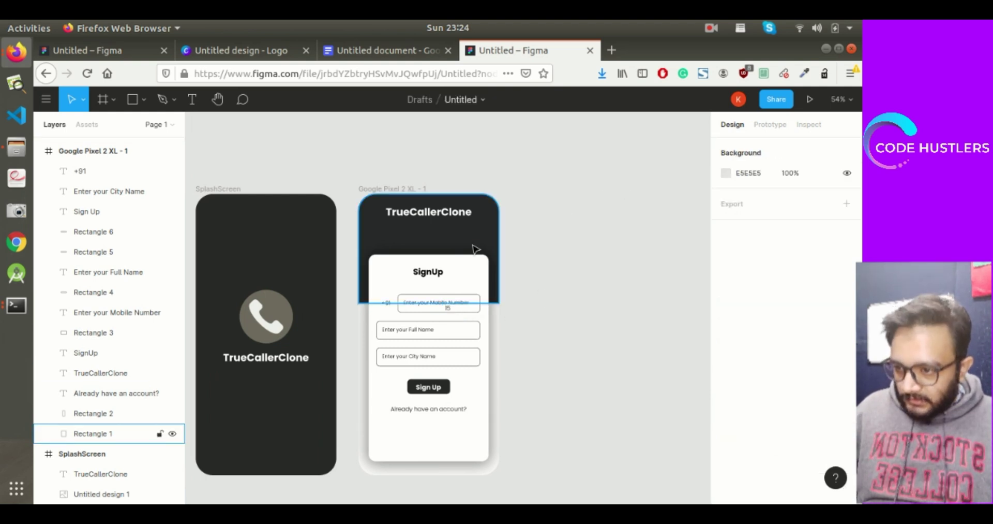
{"action": "left_click", "coordinate": [448, 308]}
{"action": "key", "text": "Delete"}
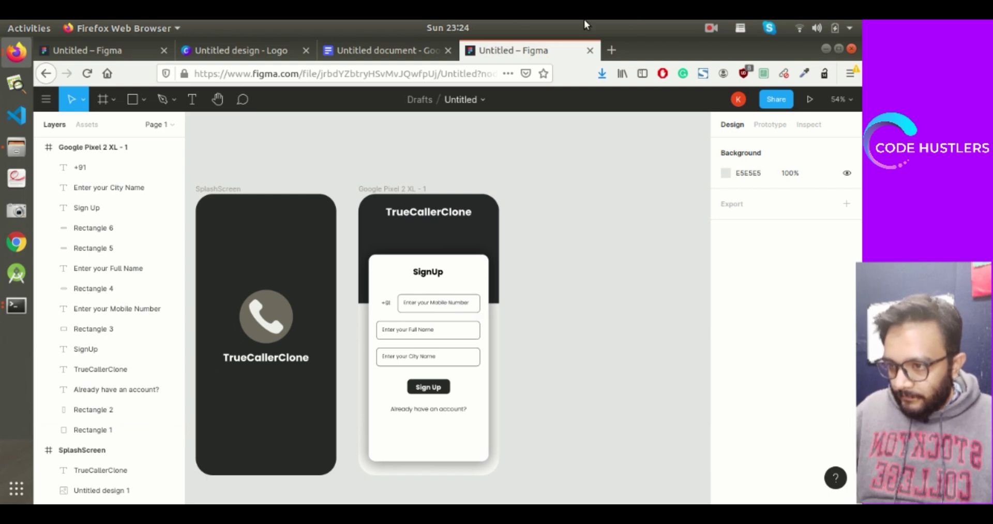
Step: Paste a duplicate of the SignUp phone frame and retitle its heading SignIn
{"action": "left_click", "coordinate": [377, 191]}
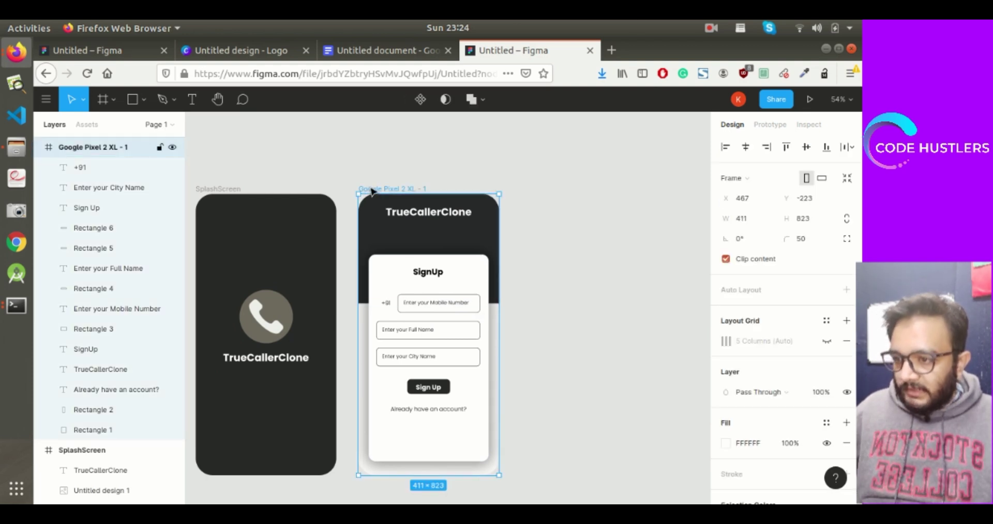
{"action": "left_click", "coordinate": [579, 226]}
{"action": "key", "text": "ctrl+v"}
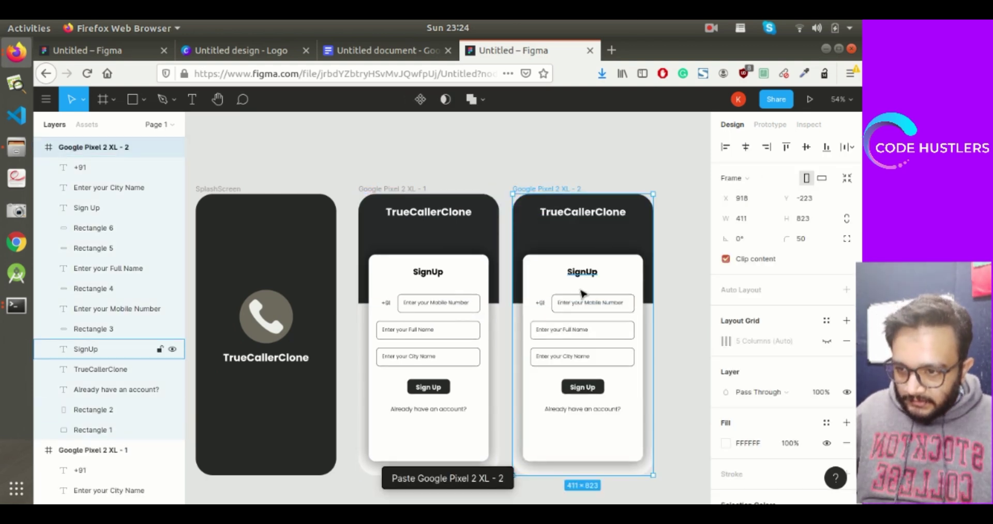
{"action": "left_click", "coordinate": [582, 272]}
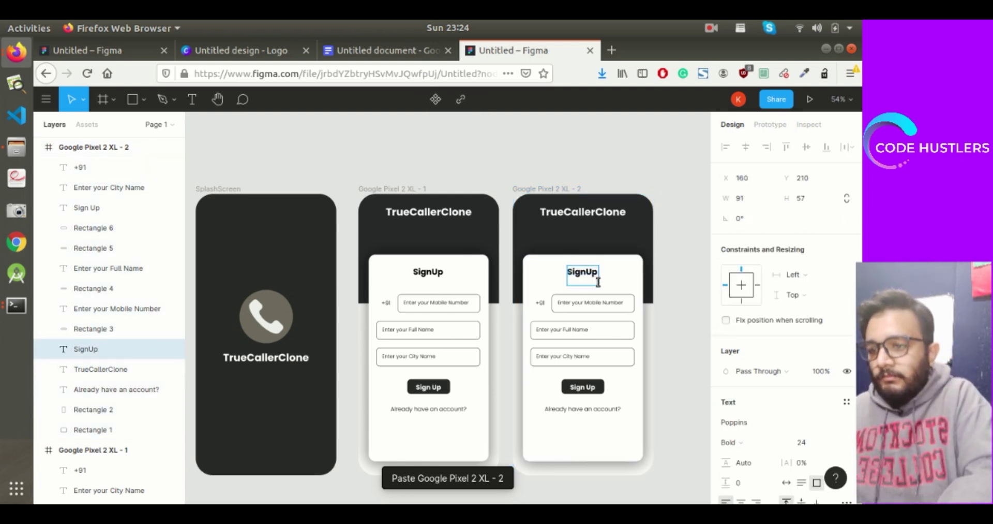
{"action": "key", "text": "BackSpace"}
{"action": "key", "text": "BackSpace"}
{"action": "type", "text": "In"}
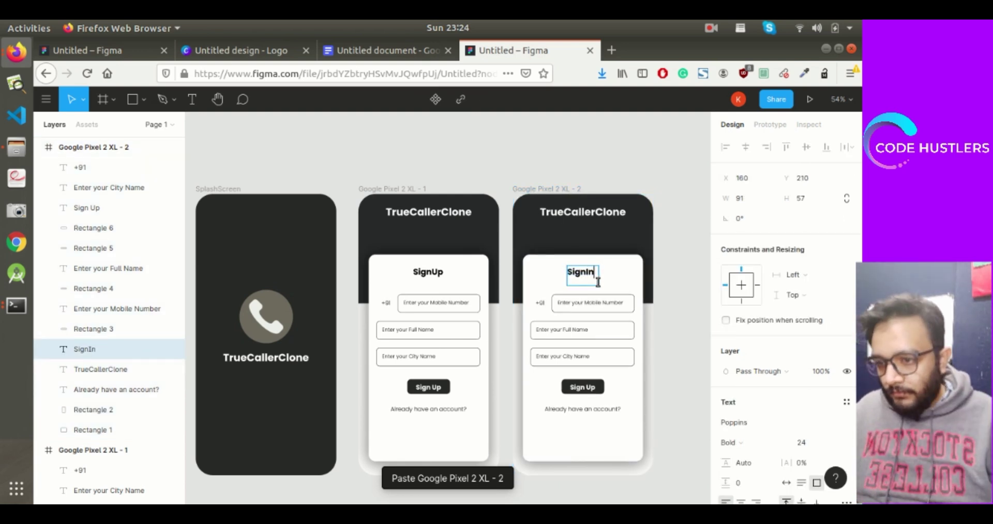
{"action": "key", "text": "Escape"}
Step: Delete the Full Name and City Name fields from the SignIn screen
{"action": "left_click", "coordinate": [604, 327], "text": "shift"}
{"action": "left_click", "coordinate": [581, 328], "text": "shift"}
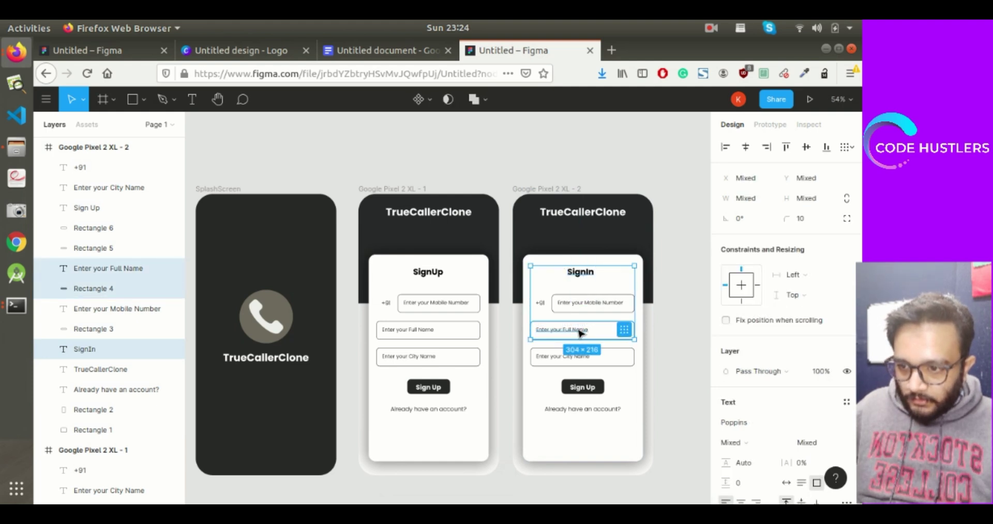
{"action": "left_click", "coordinate": [604, 334]}
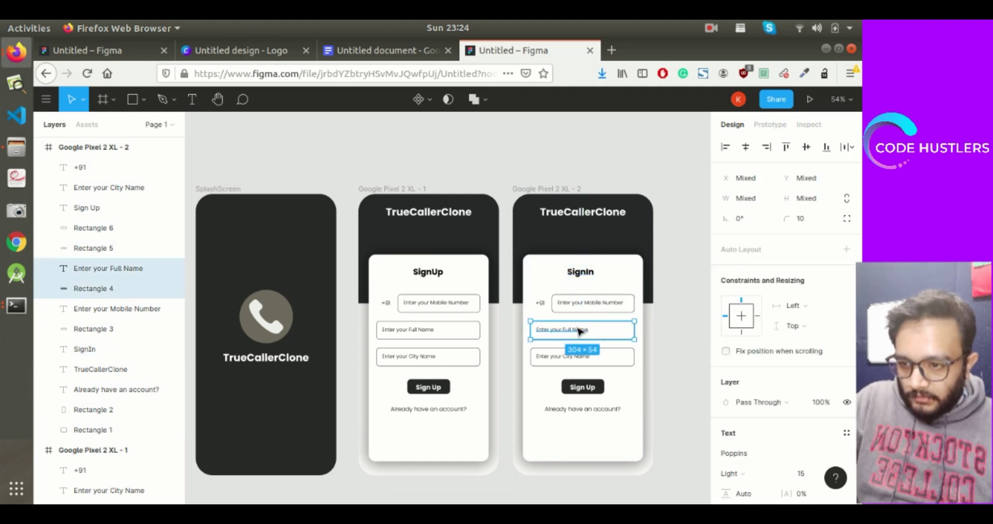
{"action": "key", "text": "Delete"}
{"action": "left_click", "coordinate": [585, 354]}
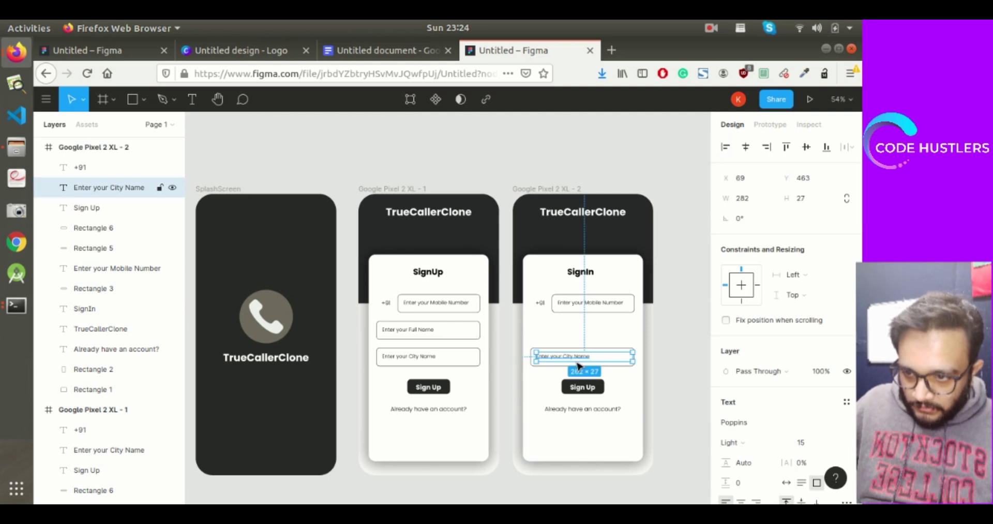
{"action": "left_click", "coordinate": [609, 364], "text": "shift"}
{"action": "key", "text": "Delete"}
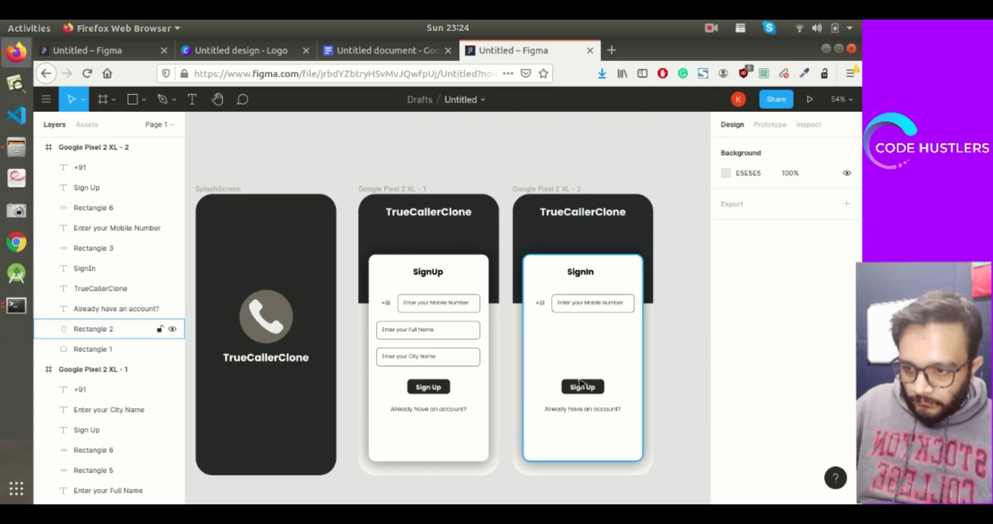
Step: Move the button and its label up under the mobile field, with the account line below it
{"action": "left_click_drag", "start_coordinate": [580, 387], "coordinate": [566, 383]}
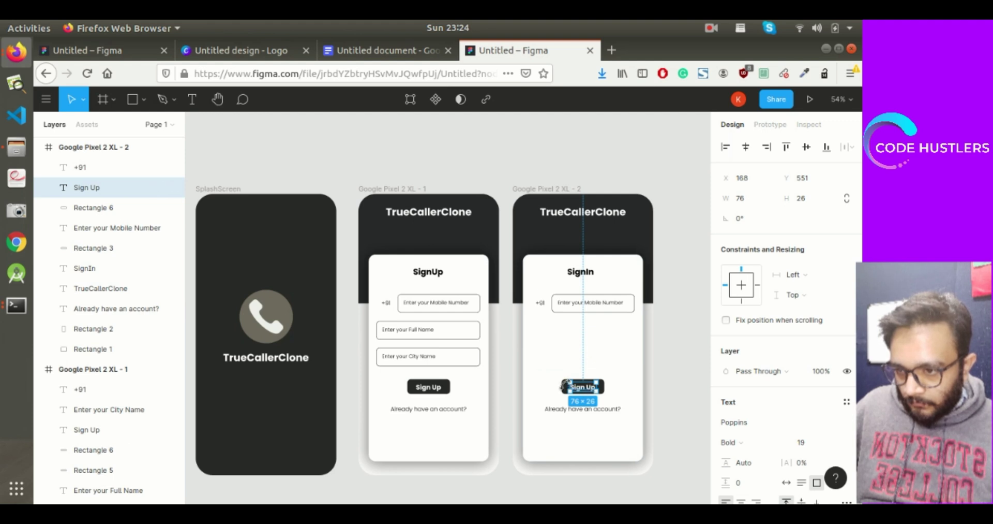
{"action": "left_click", "coordinate": [565, 388]}
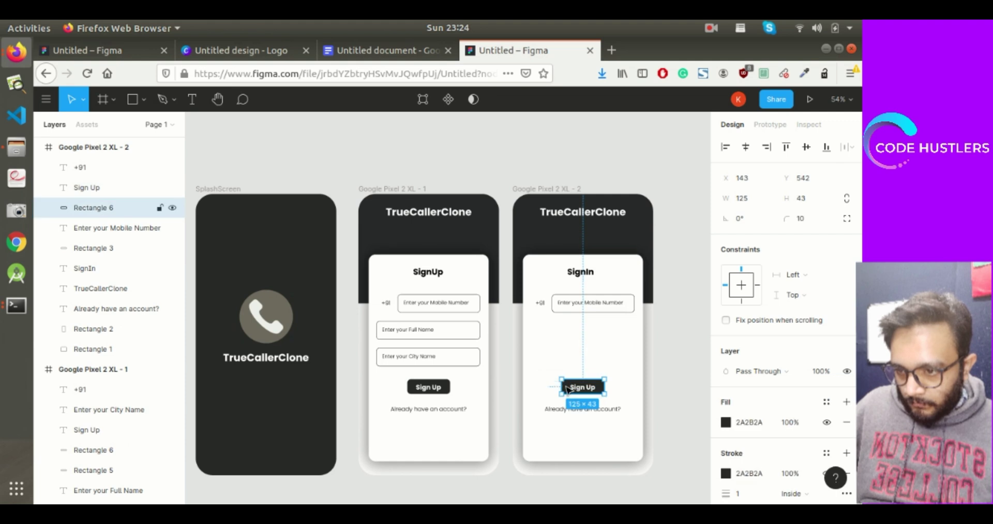
{"action": "left_click", "coordinate": [573, 391], "text": "shift"}
{"action": "left_click_drag", "start_coordinate": [573, 391], "coordinate": [573, 335]}
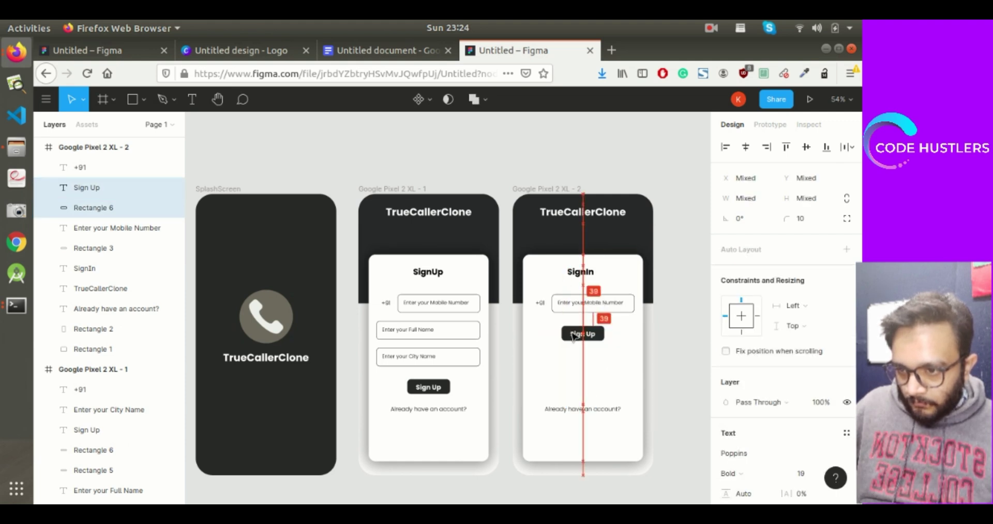
{"action": "left_click", "coordinate": [585, 408]}
{"action": "left_click_drag", "start_coordinate": [585, 409], "coordinate": [585, 358]}
Step: Change 'Already have an account?' to 'Don't have an account?'
{"action": "double_click", "coordinate": [585, 358]}
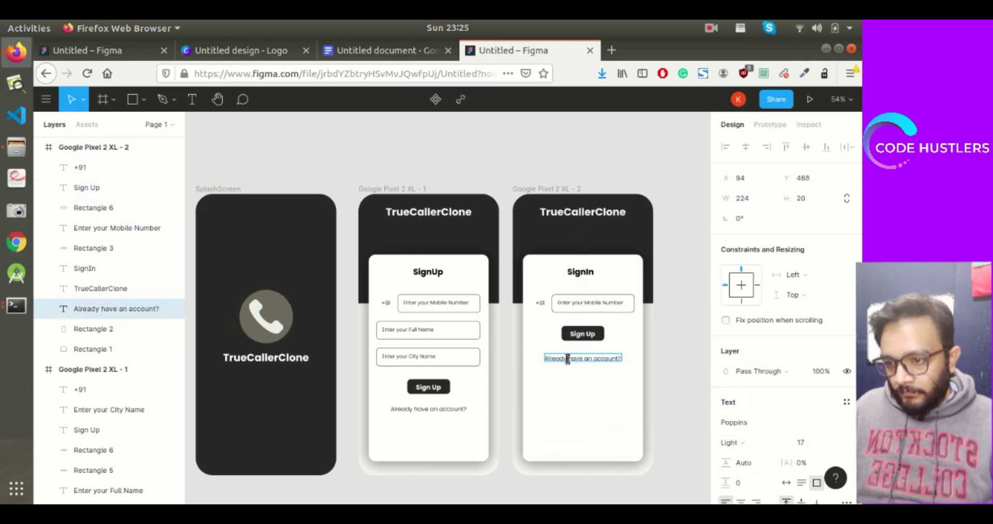
{"action": "double_click", "coordinate": [568, 358]}
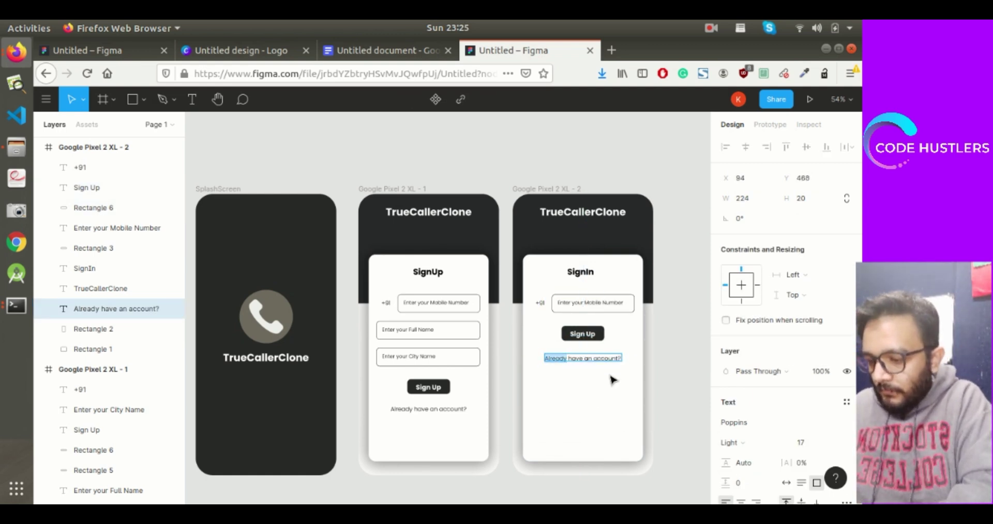
{"action": "type", "text": "Don't"}
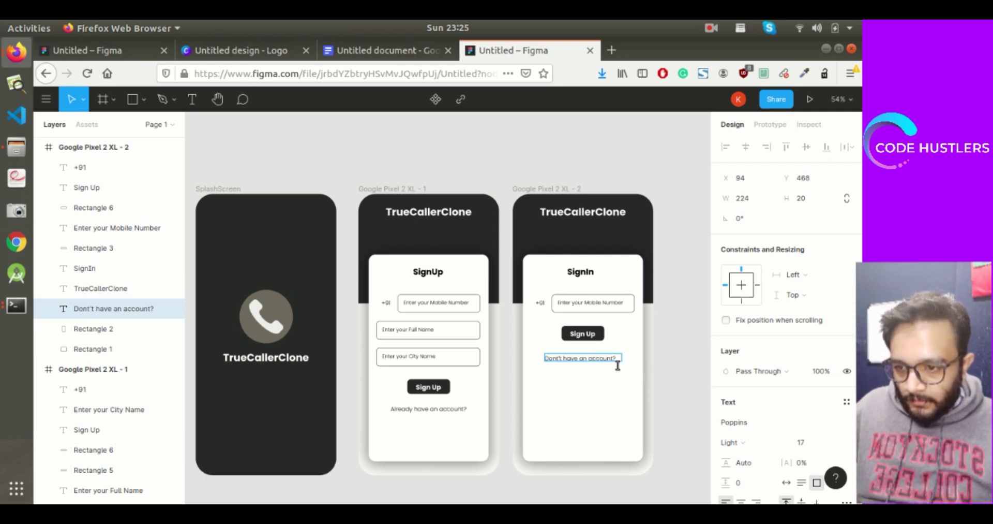
{"action": "key", "text": "Escape"}
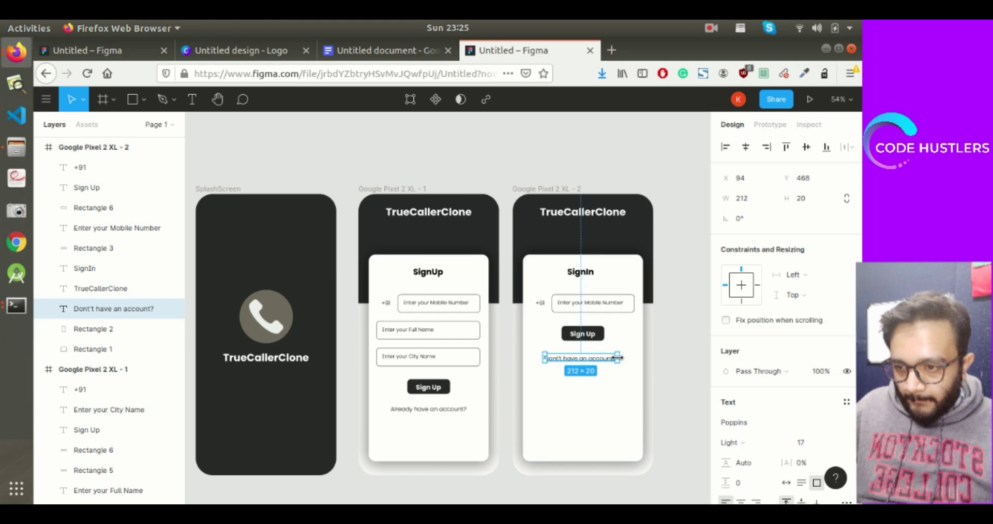
Step: Undo an accidental card nudge and centre the account line under the button
{"action": "left_click", "coordinate": [598, 380]}
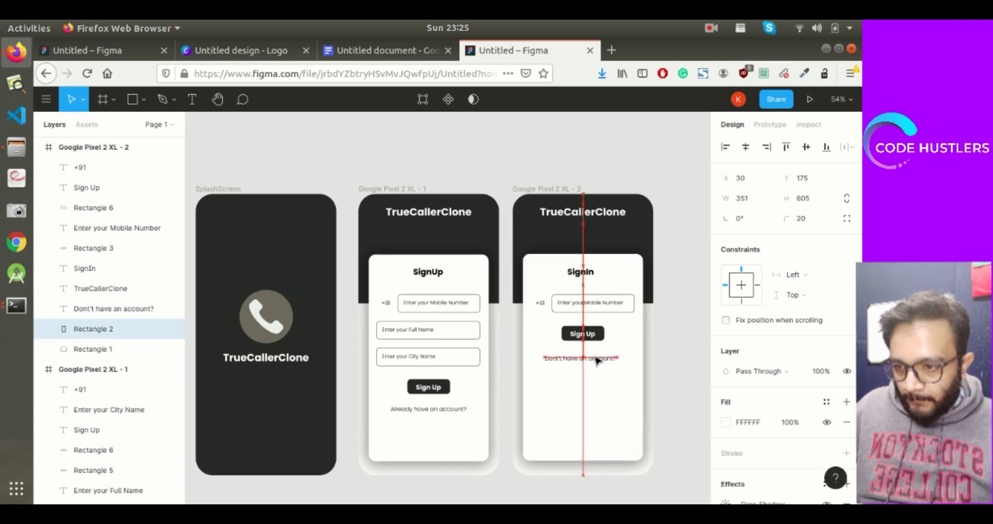
{"action": "left_click_drag", "start_coordinate": [595, 360], "coordinate": [595, 360]}
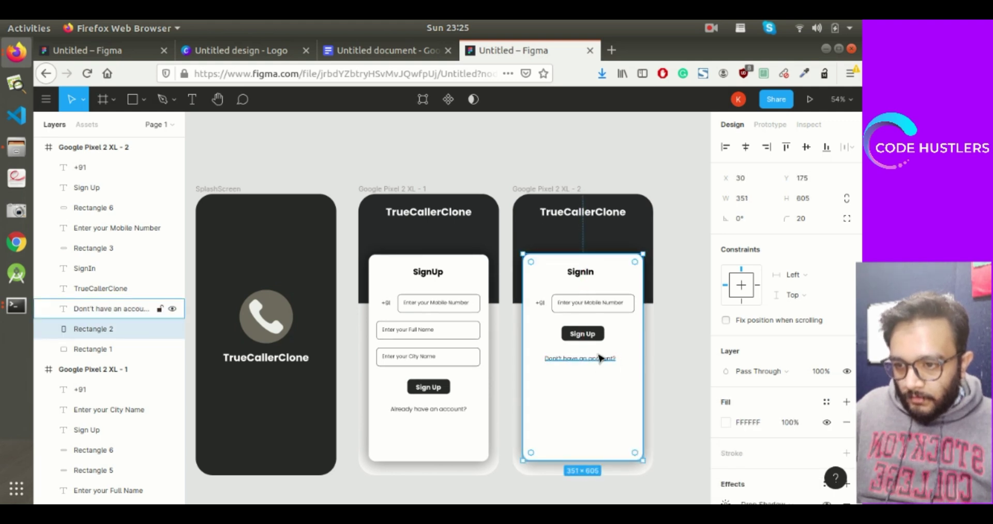
{"action": "key", "text": "ctrl+z"}
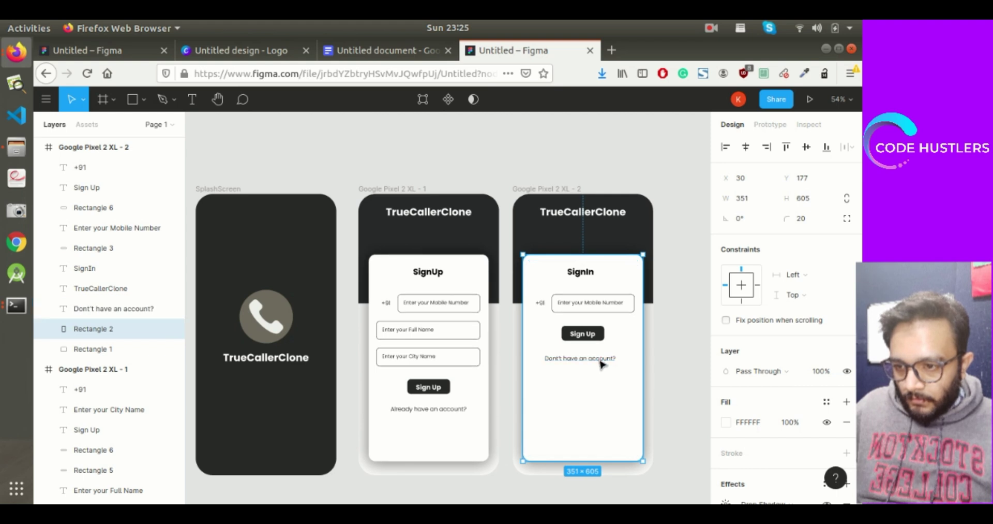
{"action": "left_click", "coordinate": [601, 361]}
{"action": "left_click_drag", "start_coordinate": [605, 360], "coordinate": [605, 357]}
Step: Relabel the button from 'Sign Up' to 'Sign In'
{"action": "left_click", "coordinate": [606, 381]}
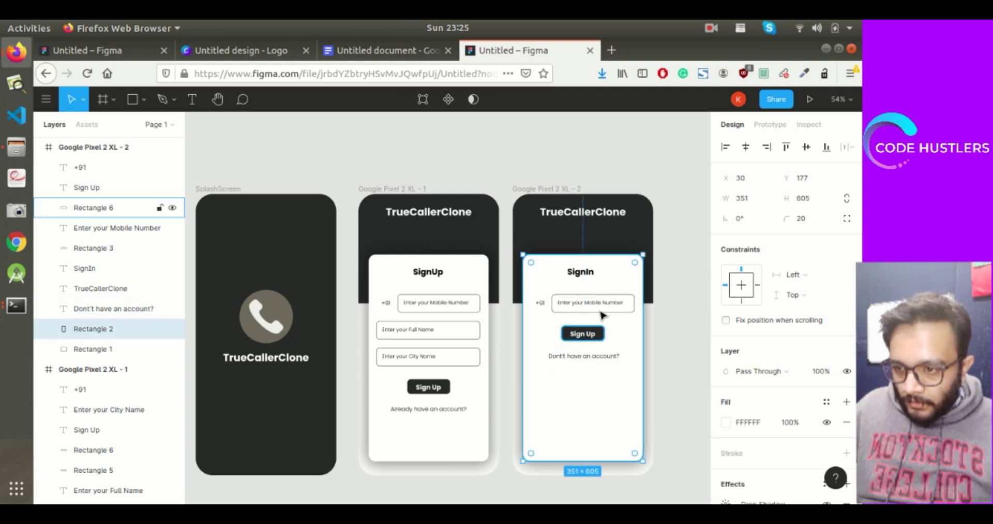
{"action": "left_click", "coordinate": [595, 334]}
{"action": "double_click", "coordinate": [596, 334]}
{"action": "type", "text": "Sign"}
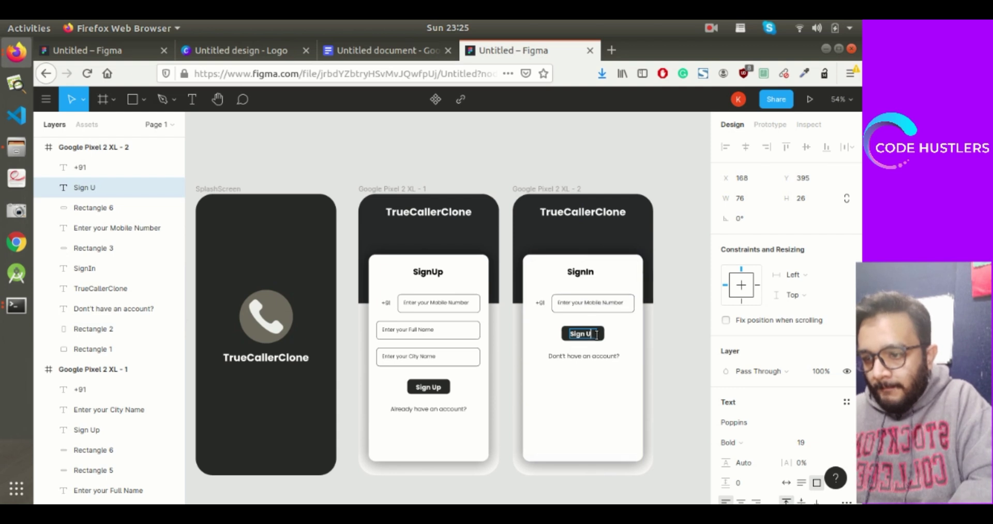
{"action": "type", "text": " In"}
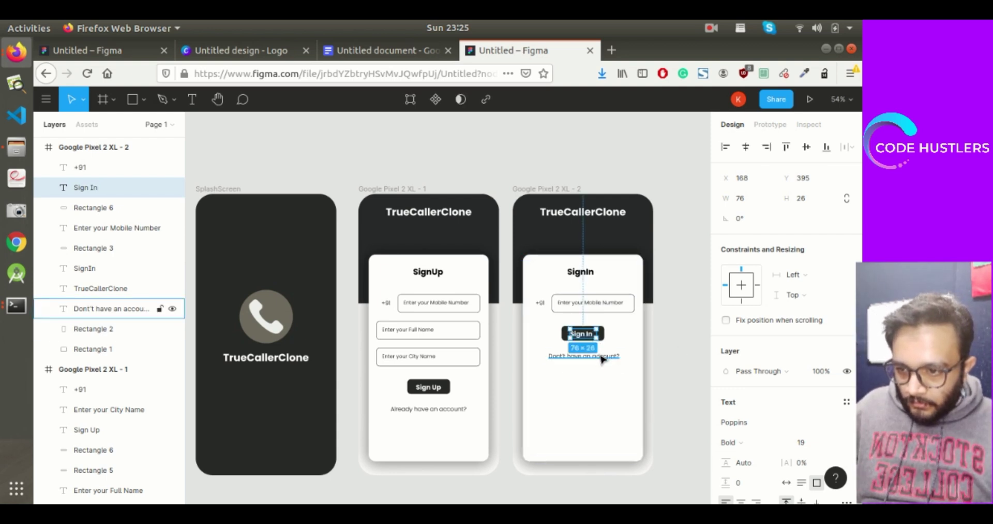
{"action": "left_click", "coordinate": [584, 355]}
Step: Recentre the 'Sign In' label on its button
{"action": "left_click", "coordinate": [673, 371]}
{"action": "left_click", "coordinate": [581, 333]}
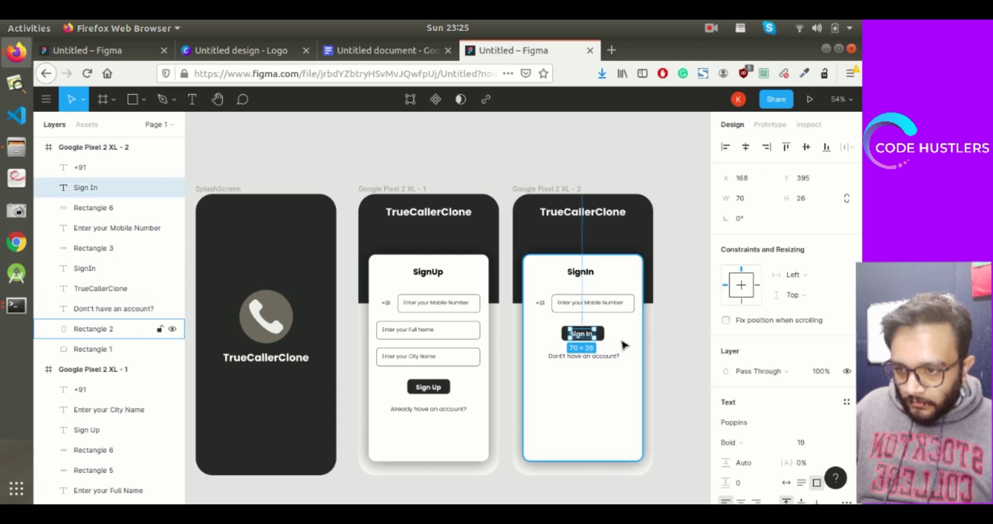
{"action": "left_click", "coordinate": [601, 340]}
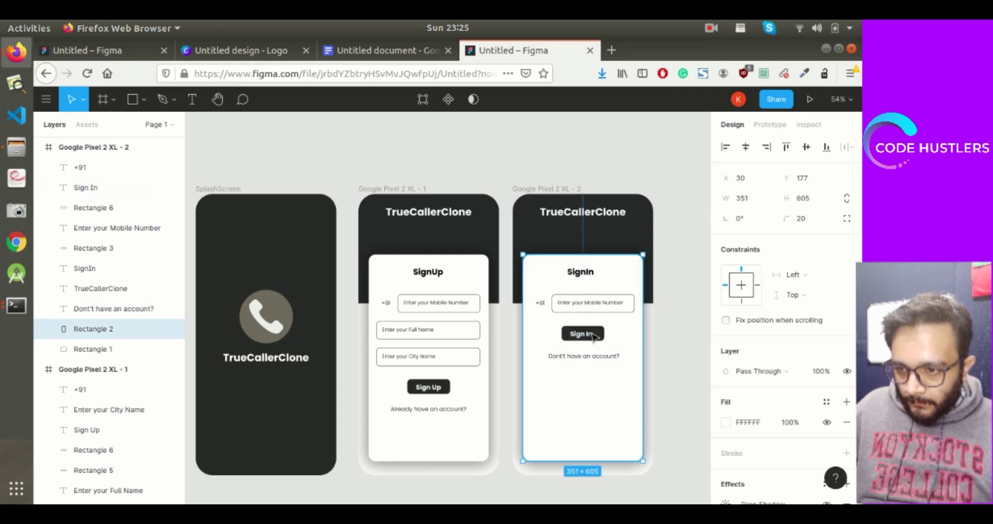
{"action": "left_click", "coordinate": [596, 336]}
{"action": "left_click_drag", "start_coordinate": [584, 339], "coordinate": [588, 337]}
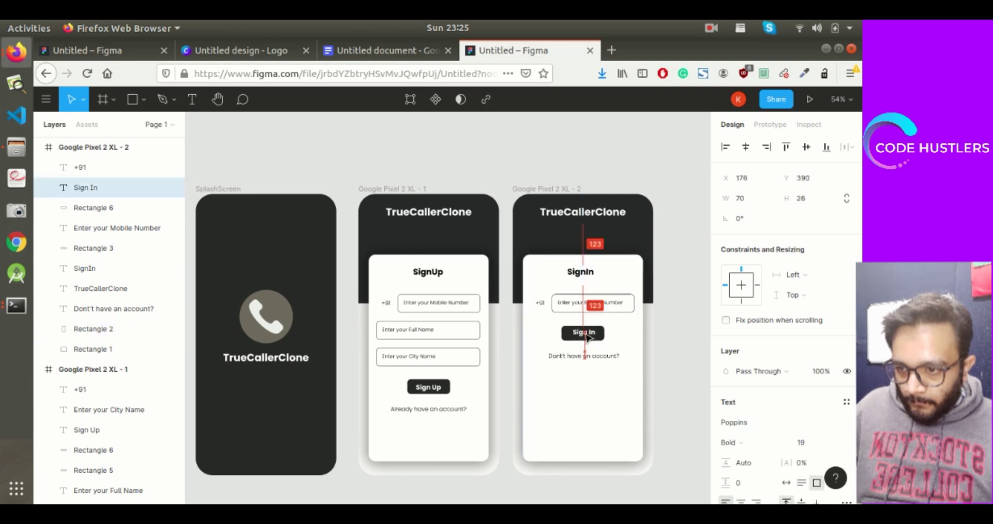
Step: Place the 'Don't have an account?' line just below the button and nudge the label to centre
{"action": "left_click", "coordinate": [587, 346]}
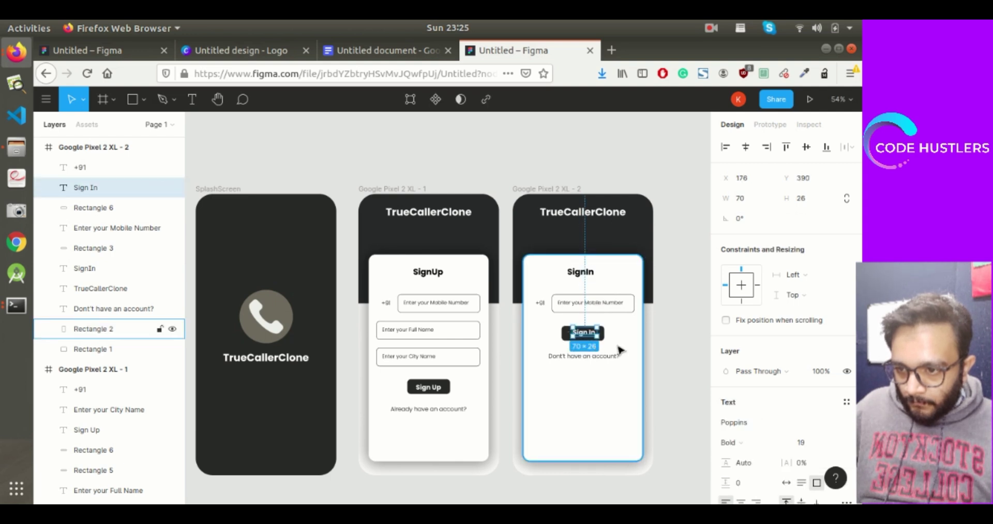
{"action": "left_click", "coordinate": [591, 354]}
{"action": "left_click_drag", "start_coordinate": [591, 354], "coordinate": [588, 356]}
{"action": "left_click", "coordinate": [591, 334]}
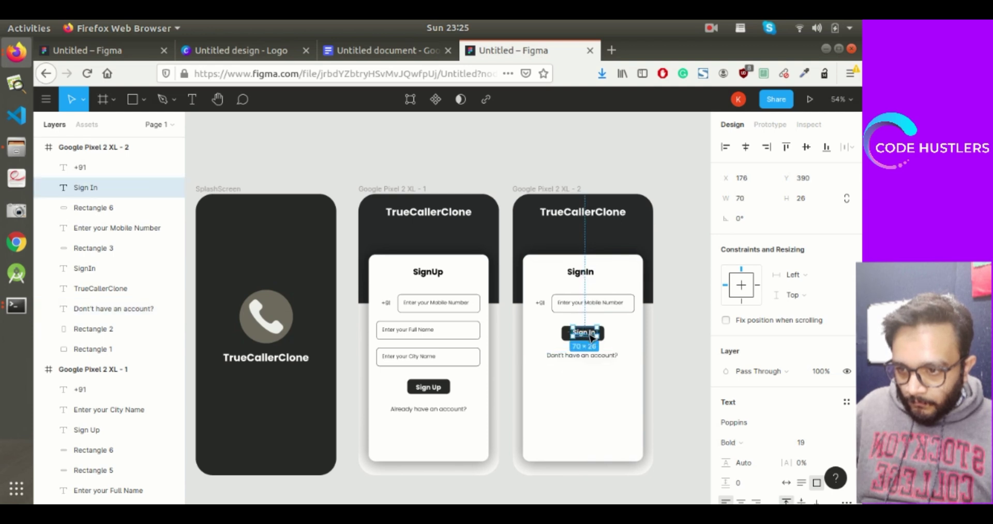
{"action": "left_click_drag", "start_coordinate": [591, 338], "coordinate": [591, 336]}
{"action": "left_click", "coordinate": [621, 346]}
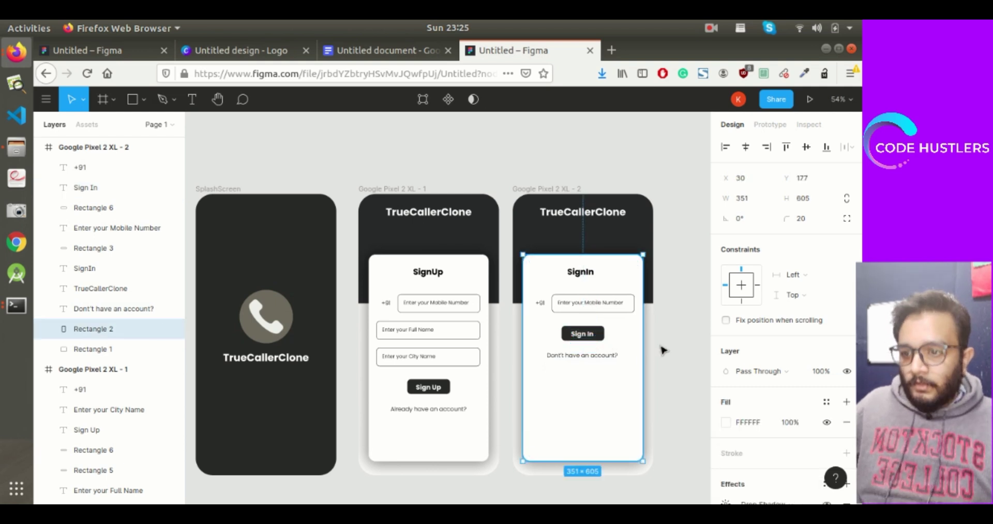
{"action": "scroll", "coordinate": [705, 340], "scroll_direction": "down", "scroll_amount": 2}
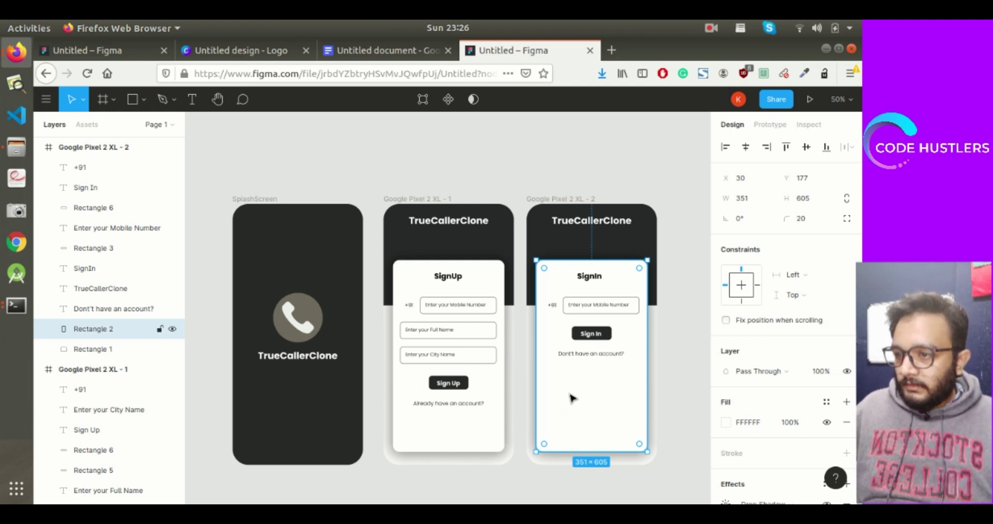
{"action": "scroll", "coordinate": [574, 398], "scroll_direction": "up", "scroll_amount": 1}
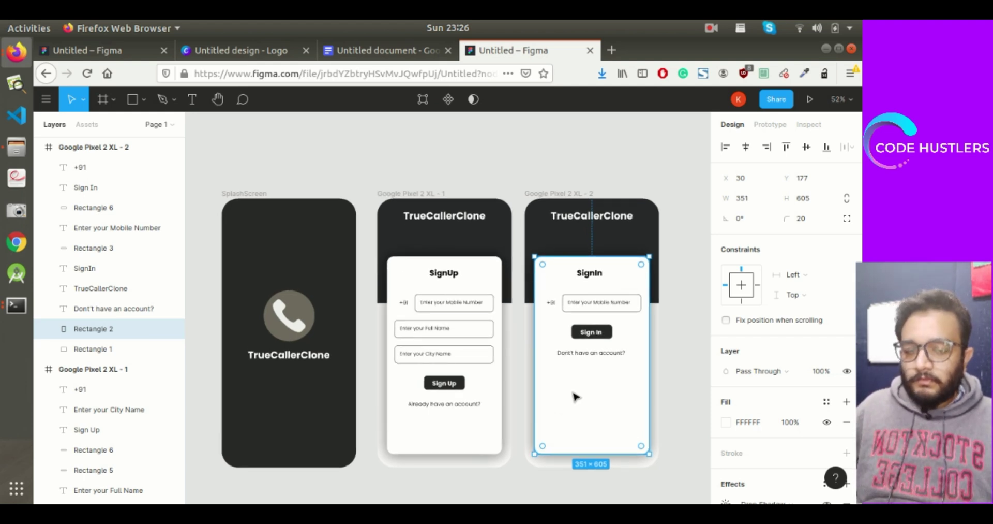
{"action": "scroll", "coordinate": [574, 396], "scroll_direction": "down", "scroll_amount": 1}
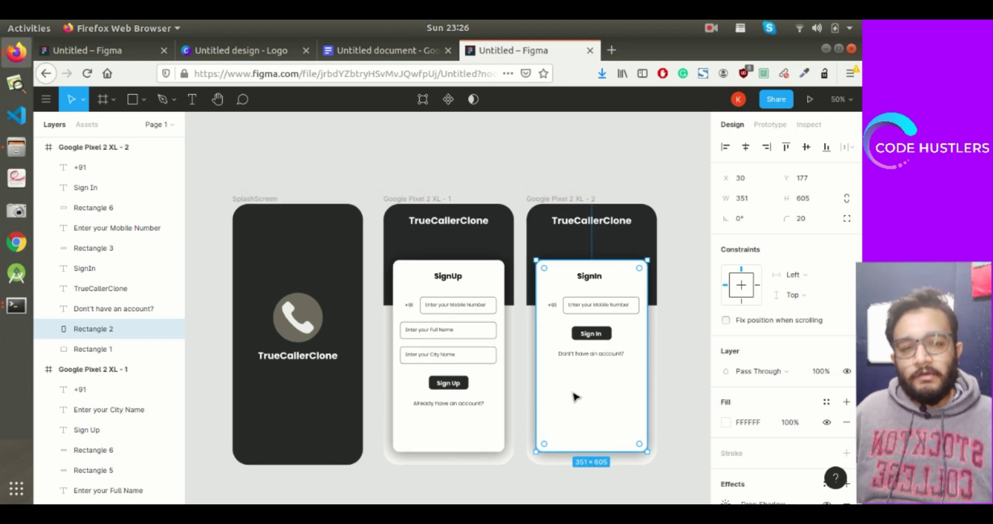